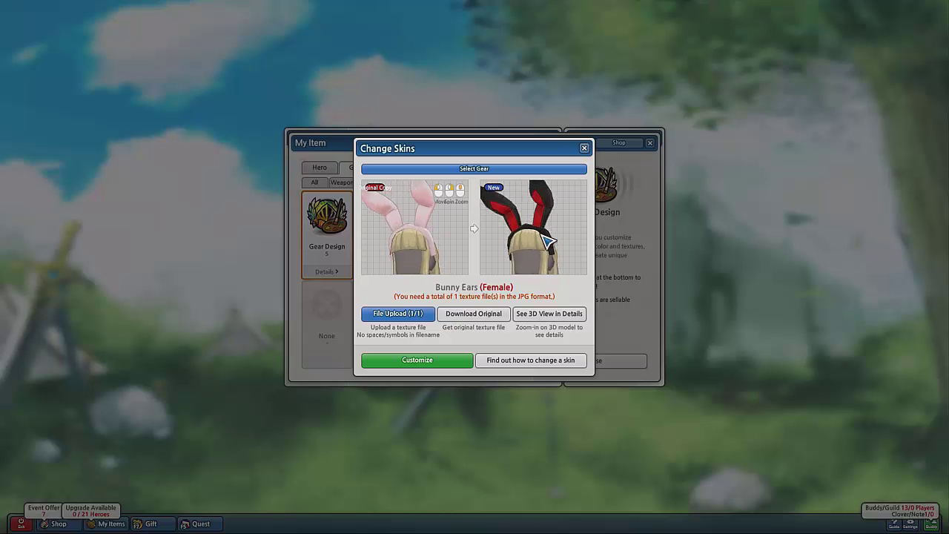
# Open the Bunny Ears' full 3D view, then zoom and spin the model to inspect it from behind.
pyautogui.click(564, 316)
pyautogui.scroll(5, 504, 215)
pyautogui.scroll(3, 534, 241)
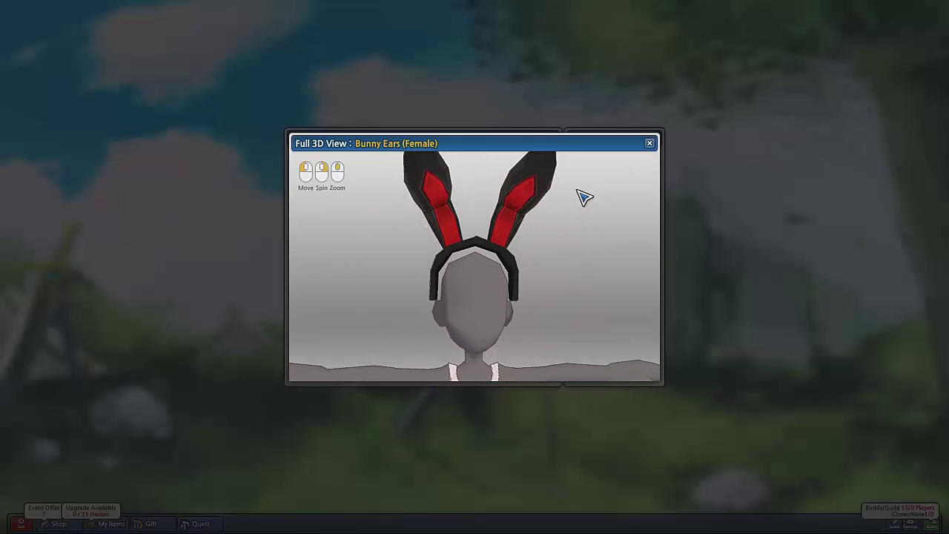
pyautogui.scroll(-2, 579, 198)
pyautogui.moveTo(572, 201)
pyautogui.mouseDown(button='right')
pyautogui.moveTo(537, 220)
pyautogui.moveTo(371, 244)
pyautogui.moveTo(339, 354)
pyautogui.moveTo(409, 364)
pyautogui.moveTo(517, 356)
pyautogui.moveTo(580, 326)
pyautogui.moveTo(663, 246)
pyautogui.moveTo(680, 206)
pyautogui.moveTo(653, 192)
pyautogui.moveTo(557, 202)
pyautogui.moveTo(528, 182)
pyautogui.moveTo(523, 158)
pyautogui.moveTo(586, 144)
pyautogui.moveTo(573, 194)
pyautogui.mouseUp(button='right')
pyautogui.scroll(-5, 556, 208)
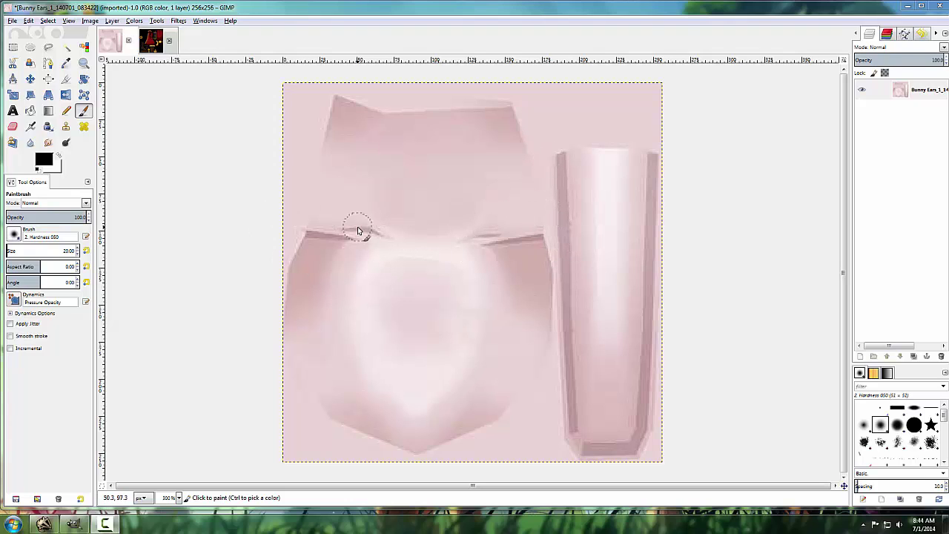
# Create a transparent layer named 'Base' above the pink Bunny Ears texture.
pyautogui.click(48, 46)
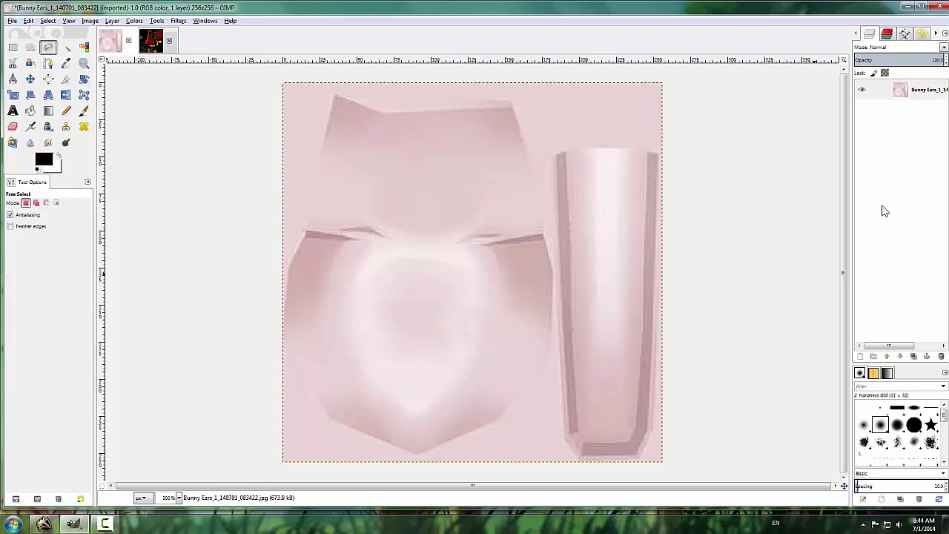
pyautogui.rightClick(945, 89)
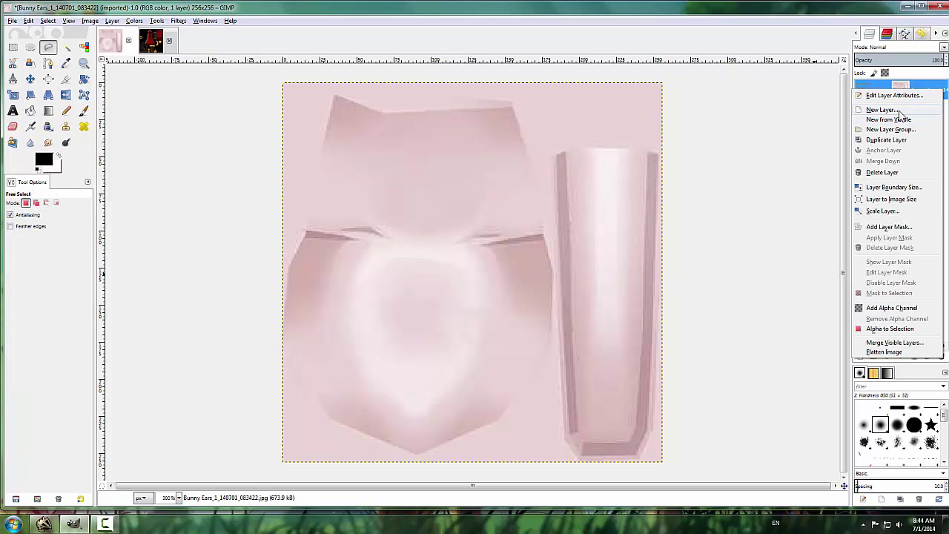
pyautogui.click(897, 110)
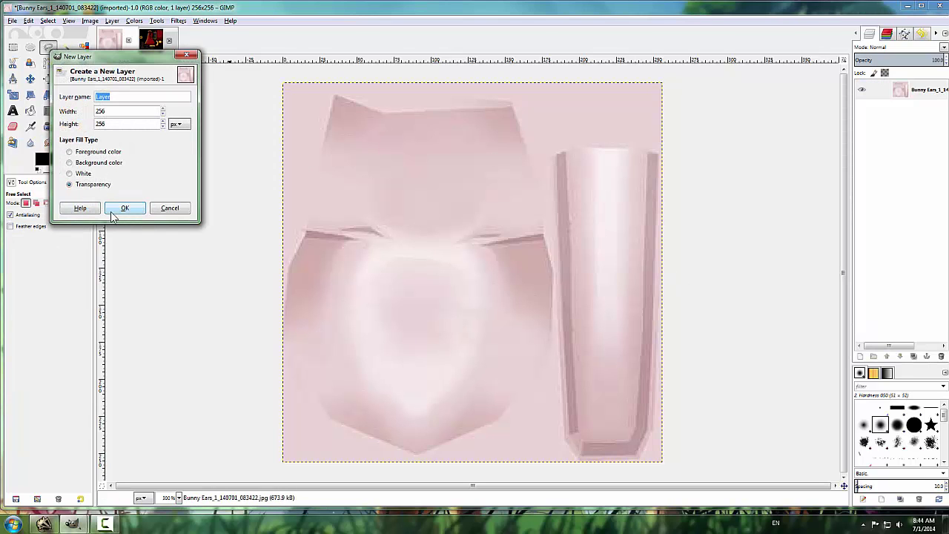
pyautogui.write('Base')
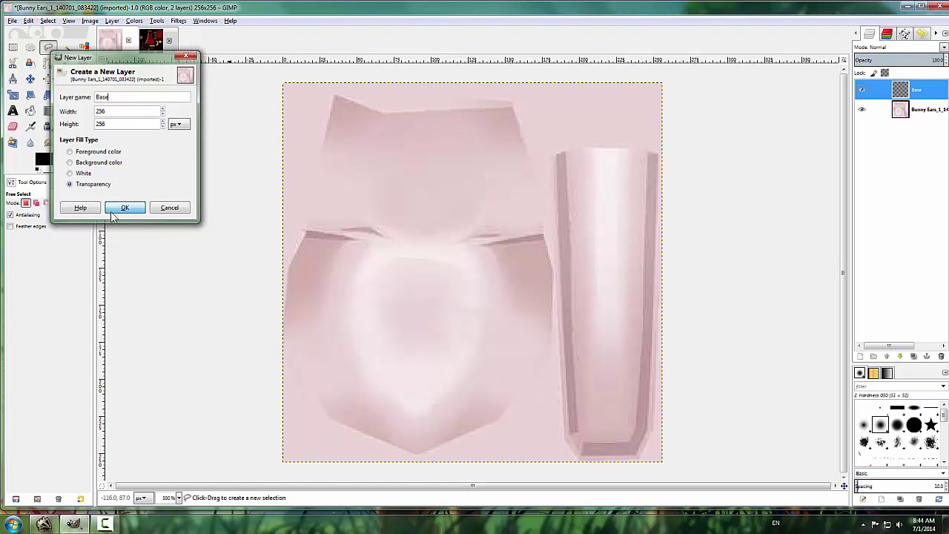
pyautogui.click(113, 212)
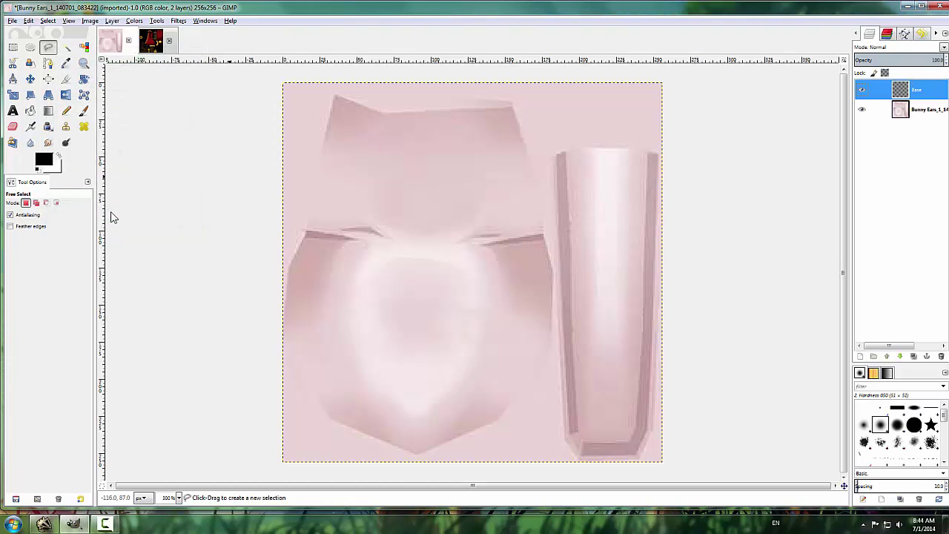
# On the original layer, outline the large ear-base shape as a free-form selection.
pyautogui.click(920, 113)
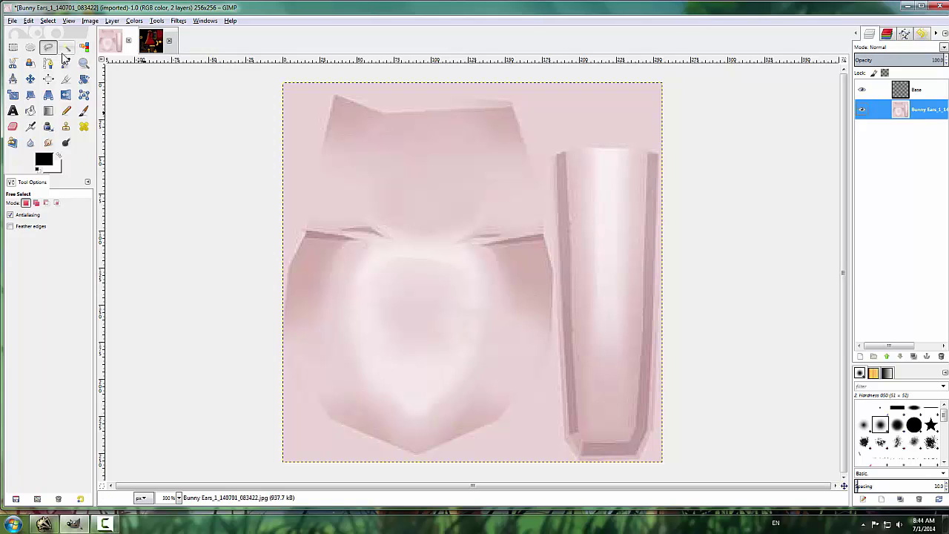
pyautogui.click(384, 111)
pyautogui.click(514, 104)
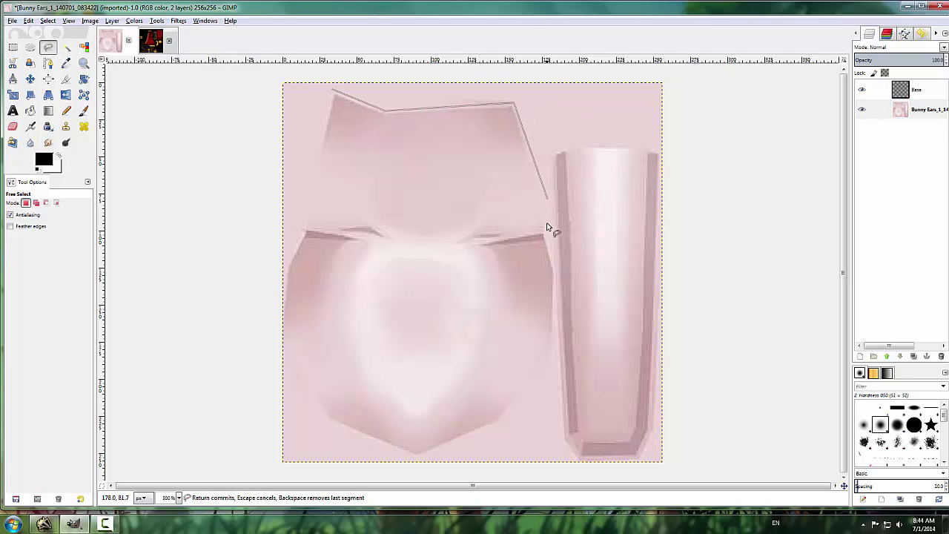
pyautogui.click(557, 275)
pyautogui.click(553, 355)
pyautogui.click(504, 420)
pyautogui.click(413, 457)
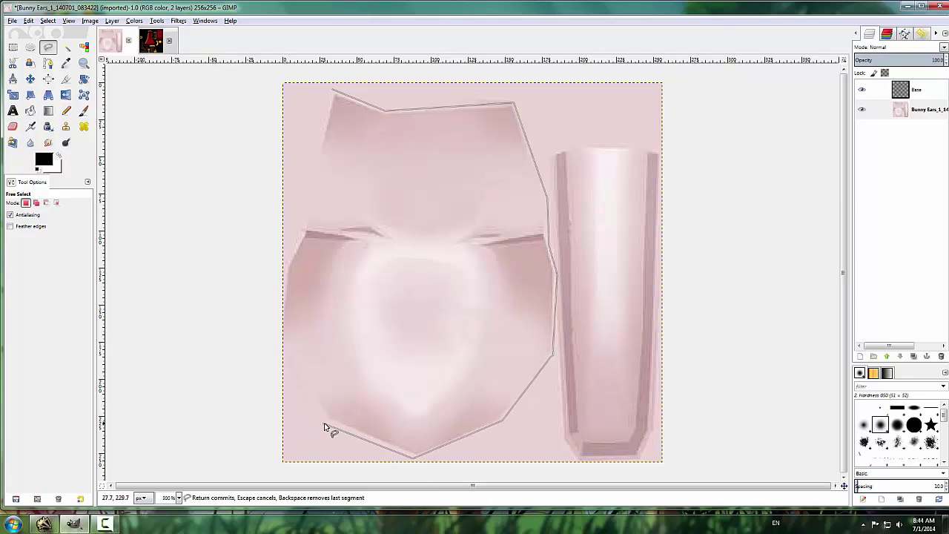
pyautogui.click(280, 334)
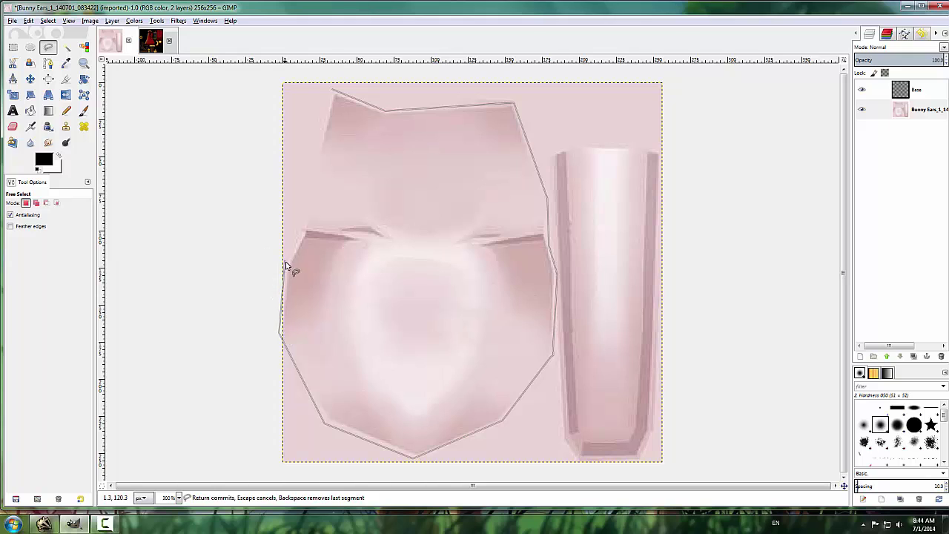
pyautogui.click(304, 229)
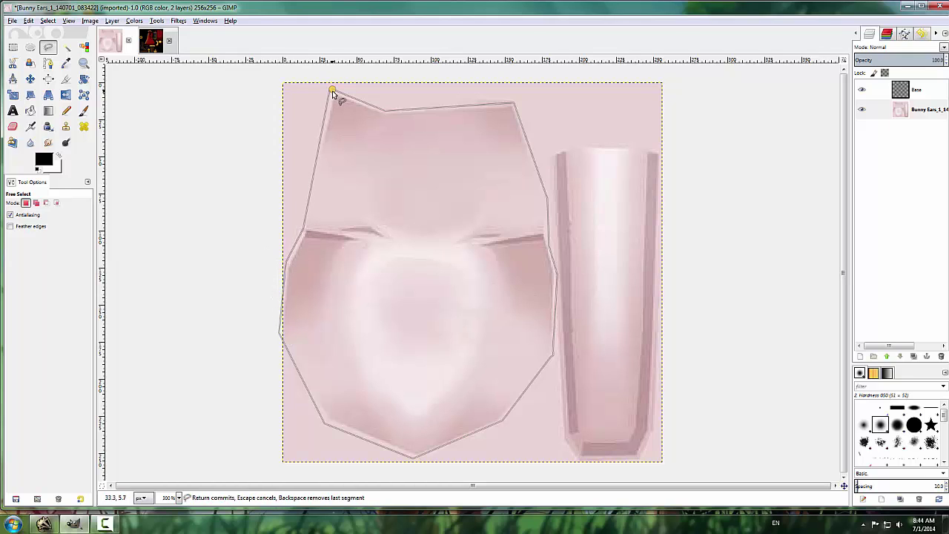
pyautogui.click(332, 92)
# Outline the tall tube shape with a four-corner polygon to complete the selection.
pyautogui.click(555, 154)
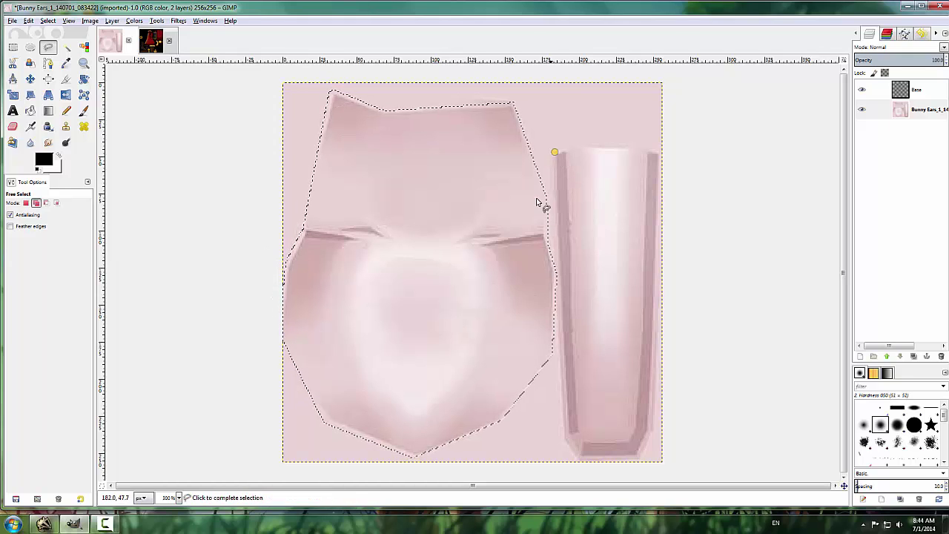
pyautogui.click(577, 468)
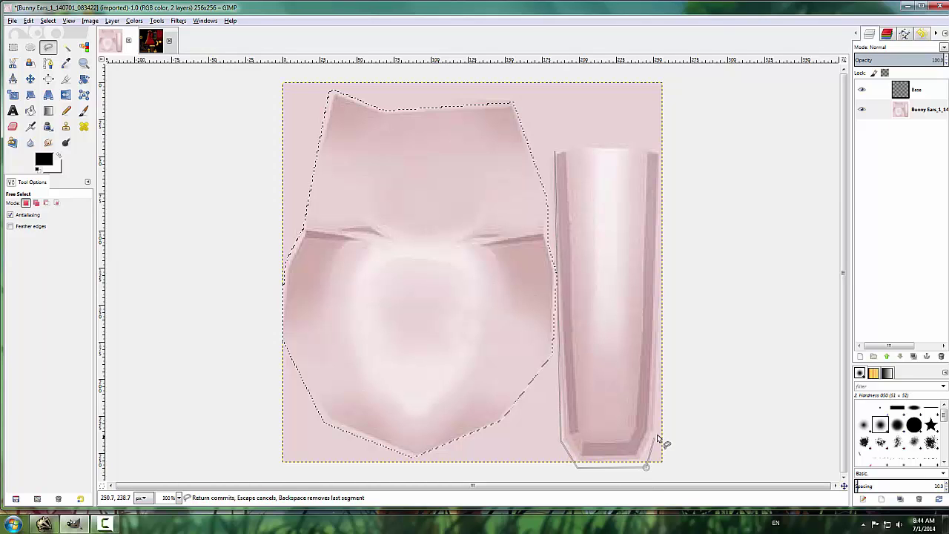
pyautogui.click(663, 150)
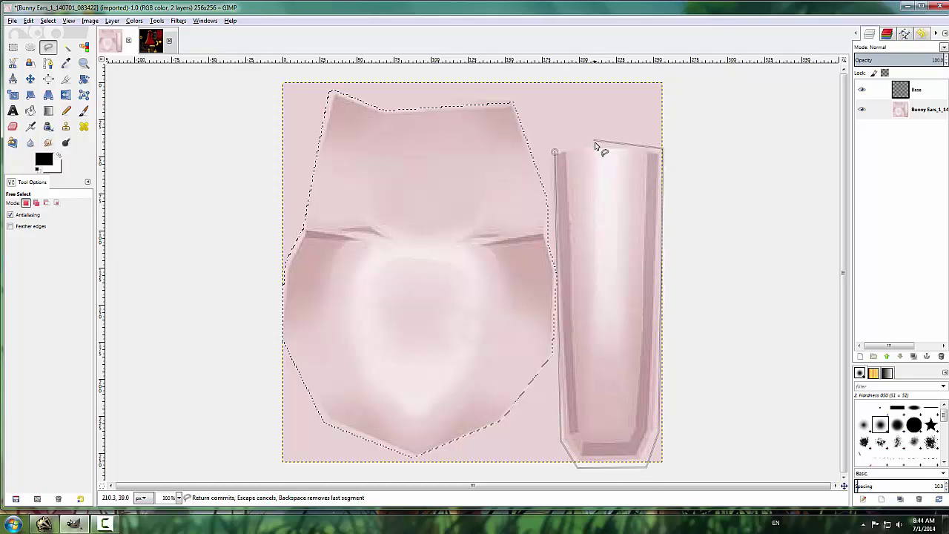
pyautogui.click(555, 153)
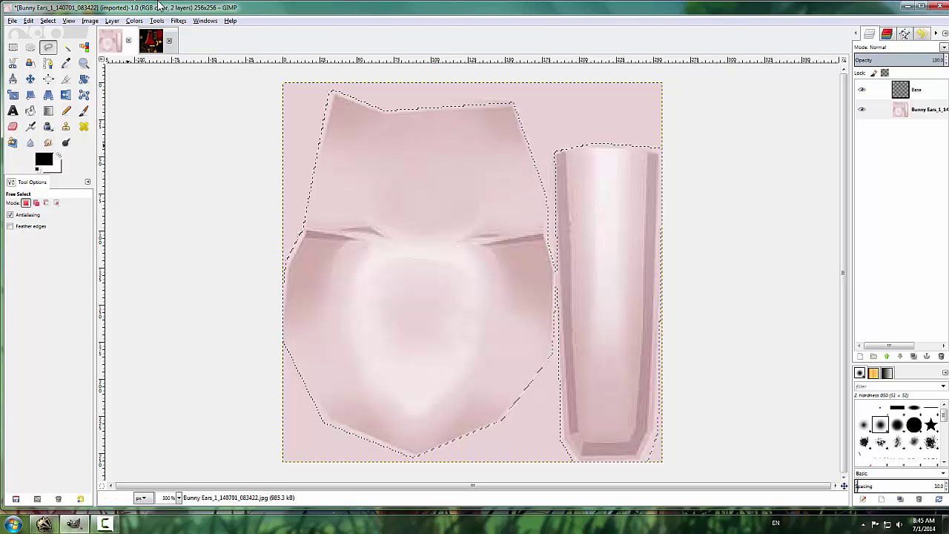
# Sample the near-black colour from the Epic Hook's Coat image.
pyautogui.click(152, 41)
pyautogui.keyDown('ctrl'); pyautogui.scroll(6, 423, 191); pyautogui.keyUp('ctrl')
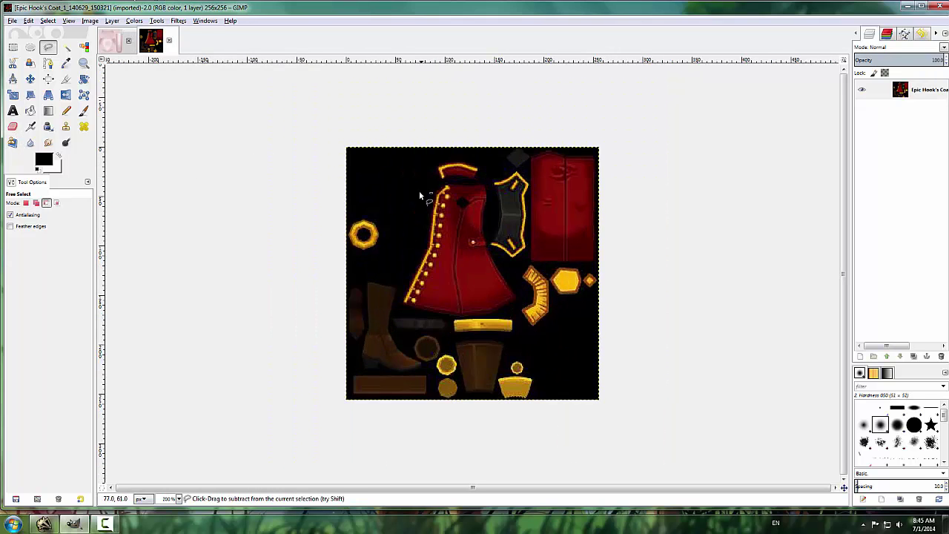
pyautogui.scroll(3, 734, 137)
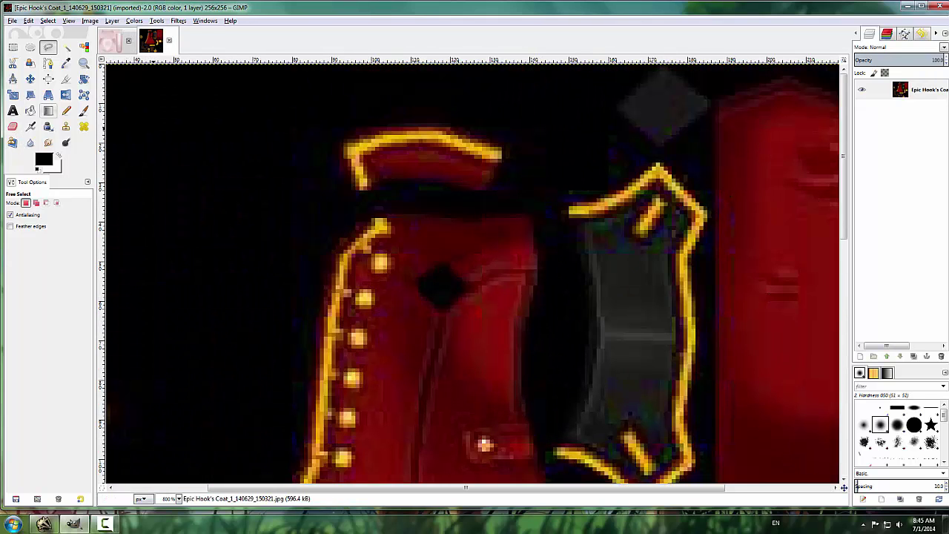
pyautogui.click(84, 110)
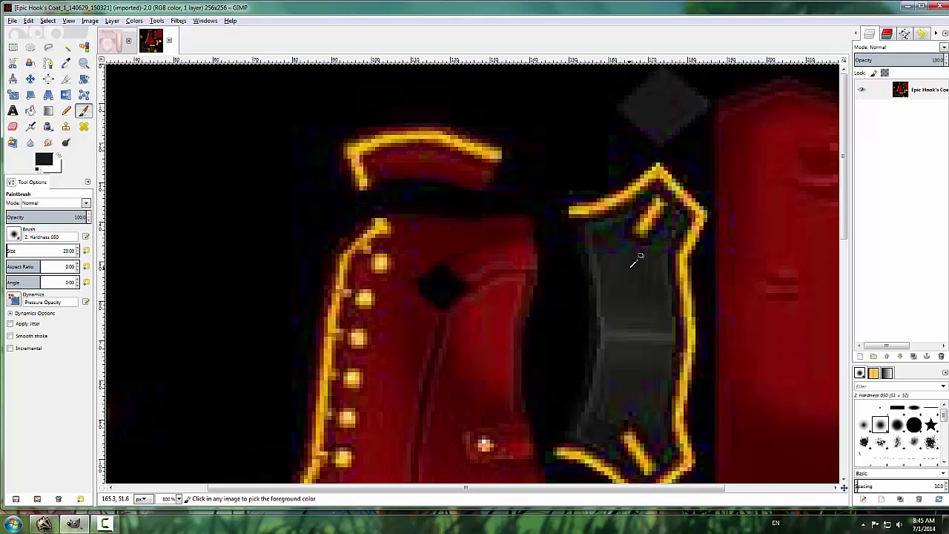
pyautogui.click(108, 43)
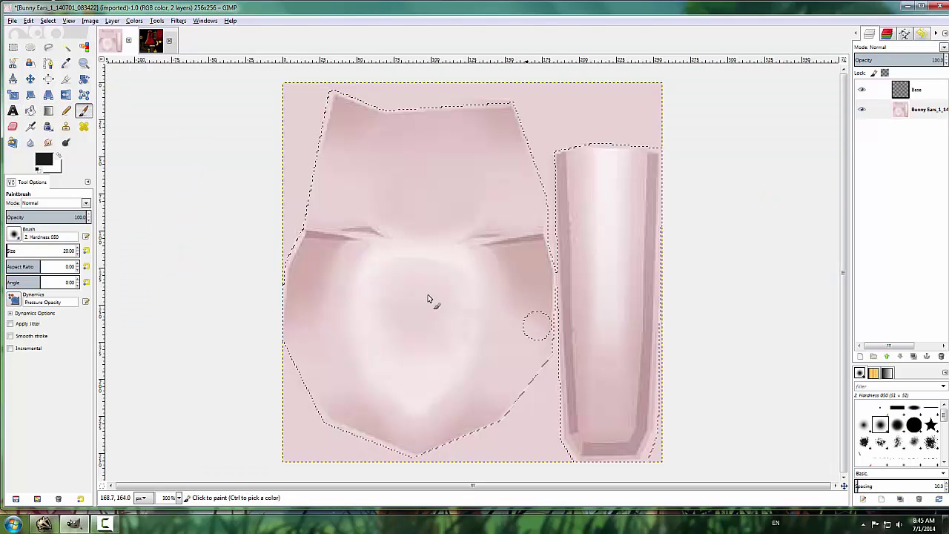
# Paint the selected ear shapes solid near-black on the Base layer with a large hard round brush.
pyautogui.click(13, 236)
pyautogui.click(52, 262)
pyautogui.click(13, 236)
pyautogui.click(40, 262)
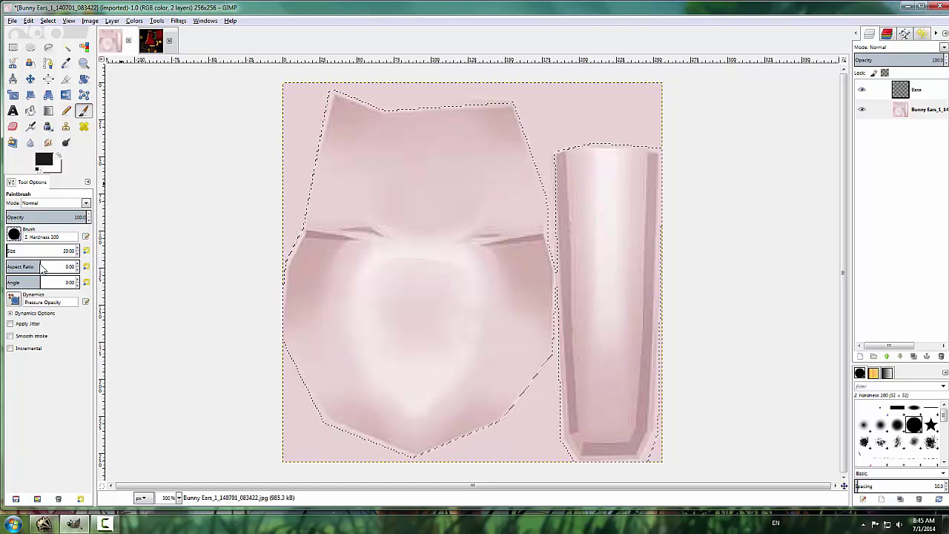
pyautogui.click(37, 250)
pyautogui.click(474, 226)
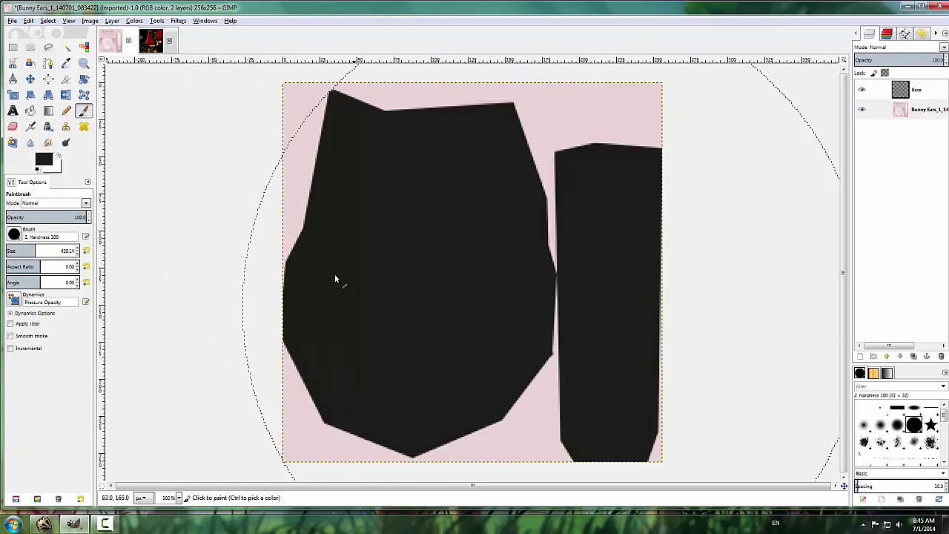
pyautogui.hotkey('ctrl', 'z')
pyautogui.click(917, 90)
pyautogui.click(475, 237)
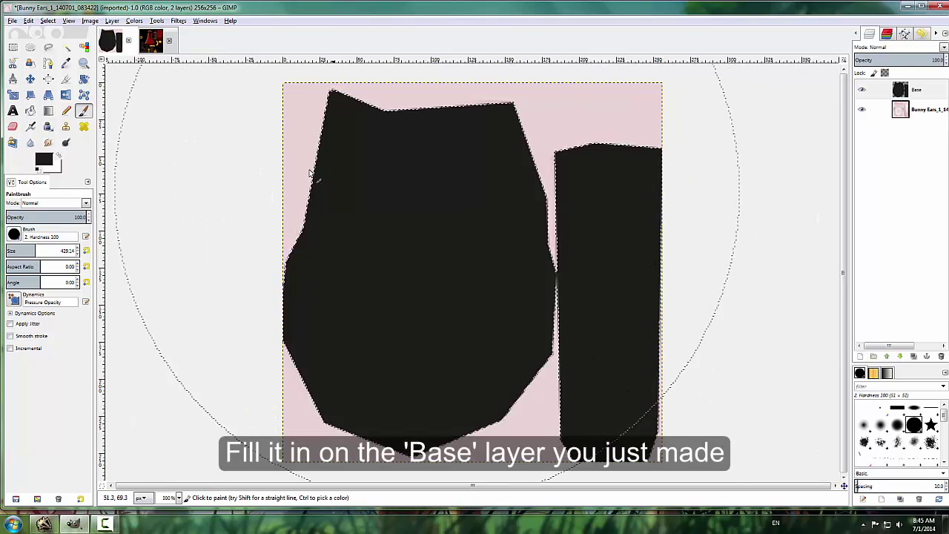
# Check the Base fill by toggling its visibility, then begin another new layer.
pyautogui.click(862, 90)
pyautogui.click(861, 89)
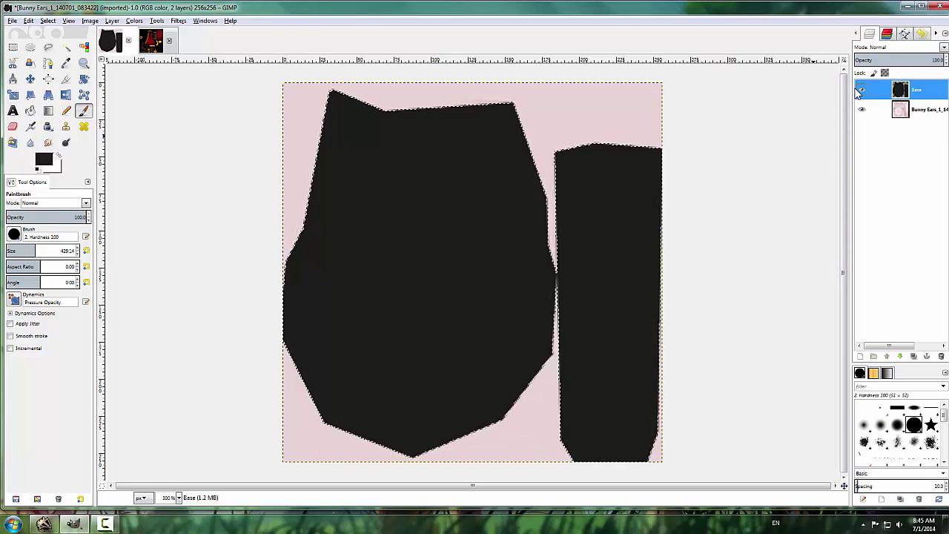
pyautogui.rightClick(916, 91)
pyautogui.click(896, 112)
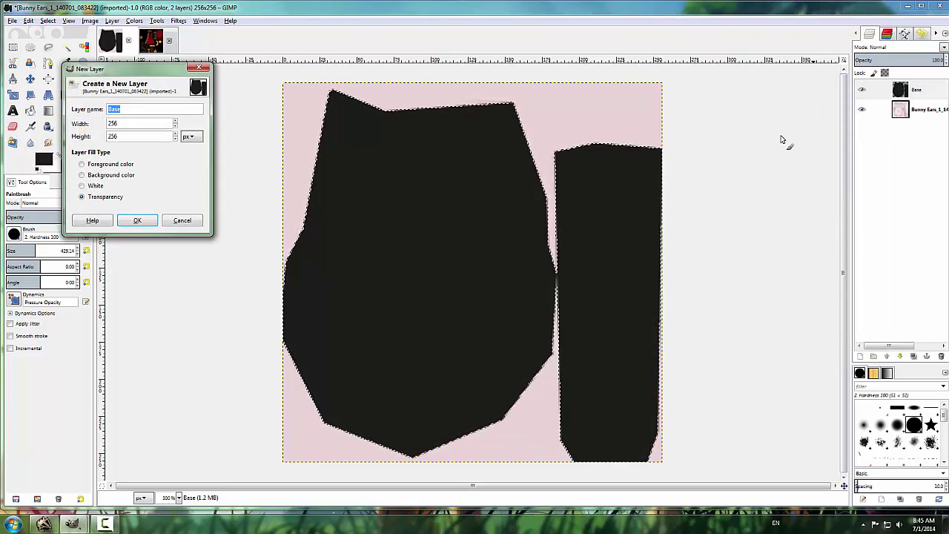
# Create the 'Highlights' layer, make white the painting colour and reset the brush size.
pyautogui.write('hts')
pyautogui.click(138, 222)
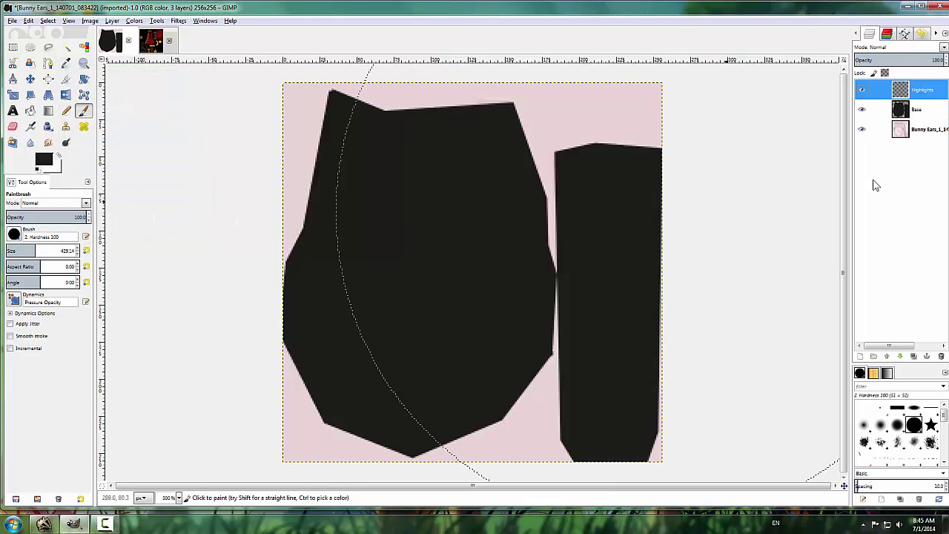
pyautogui.click(938, 90)
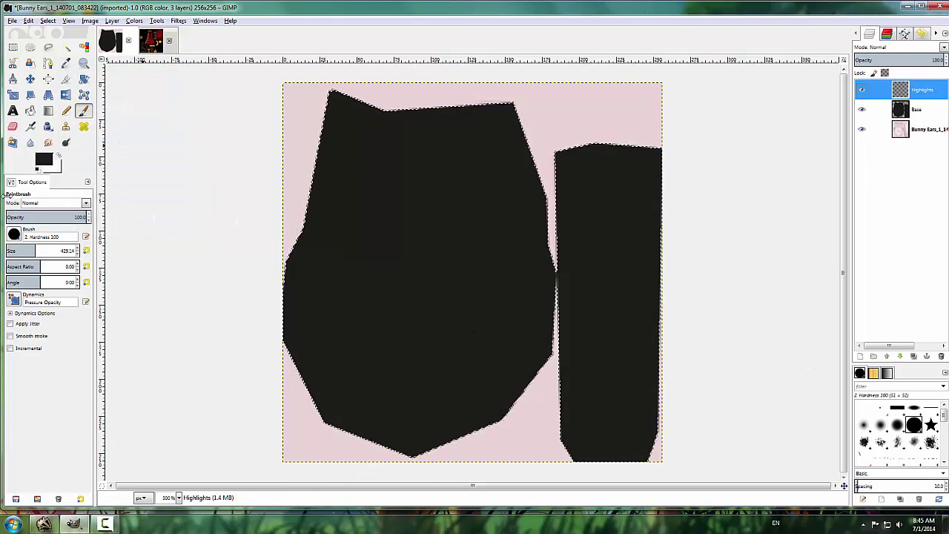
pyautogui.click(60, 156)
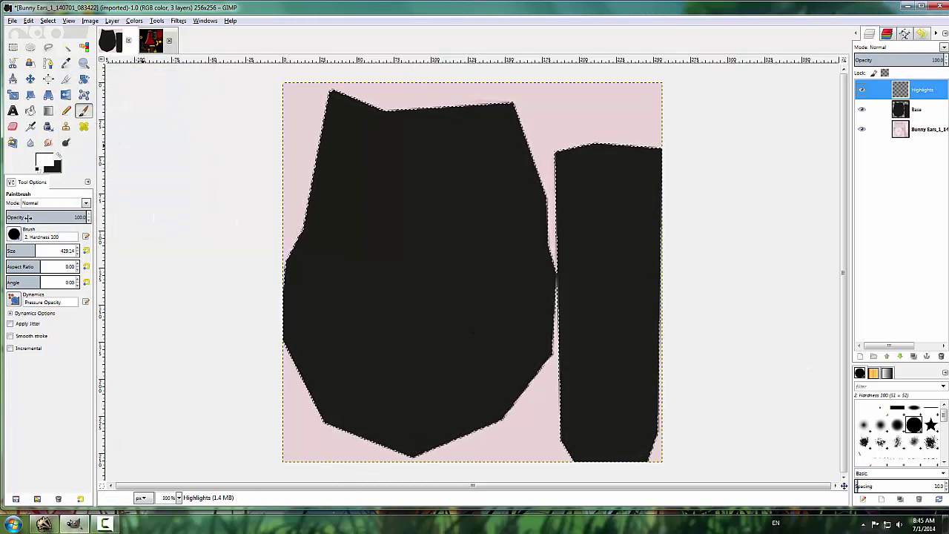
pyautogui.click(86, 251)
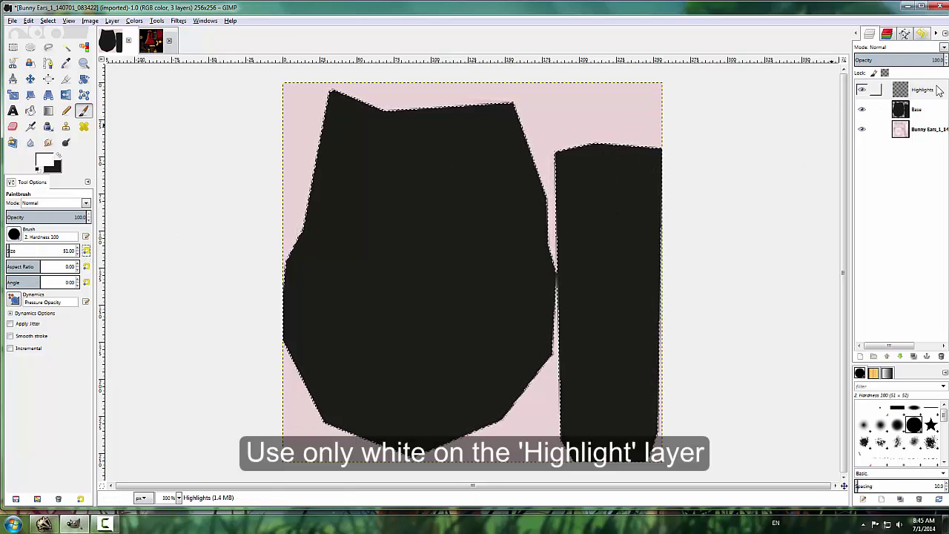
# Set the Highlights layer to Soft light and undo a trial grey stroke.
pyautogui.click(928, 90)
pyautogui.click(899, 51)
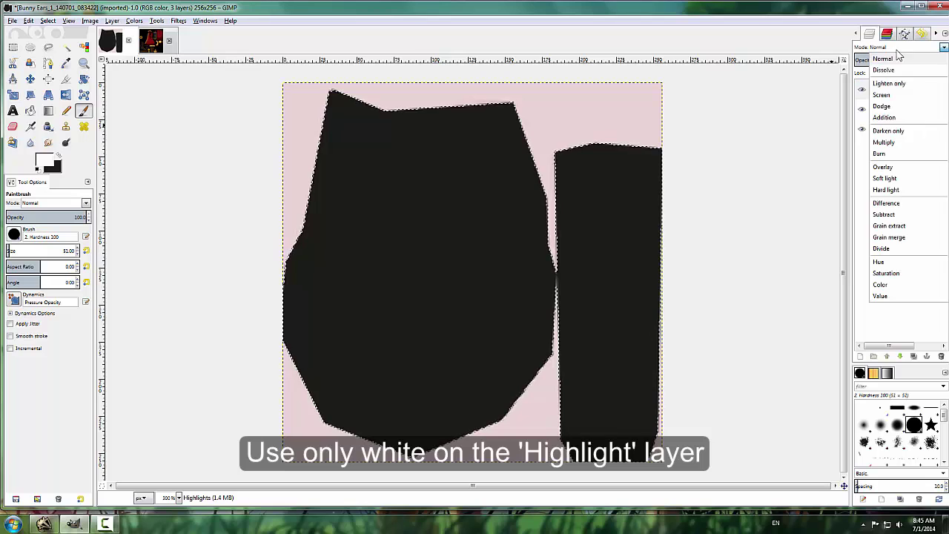
pyautogui.click(902, 182)
pyautogui.moveTo(381, 267)
pyautogui.mouseDown()
pyautogui.moveTo(589, 239)
pyautogui.moveTo(398, 250)
pyautogui.mouseUp()
pyautogui.hotkey('ctrl', 'z')
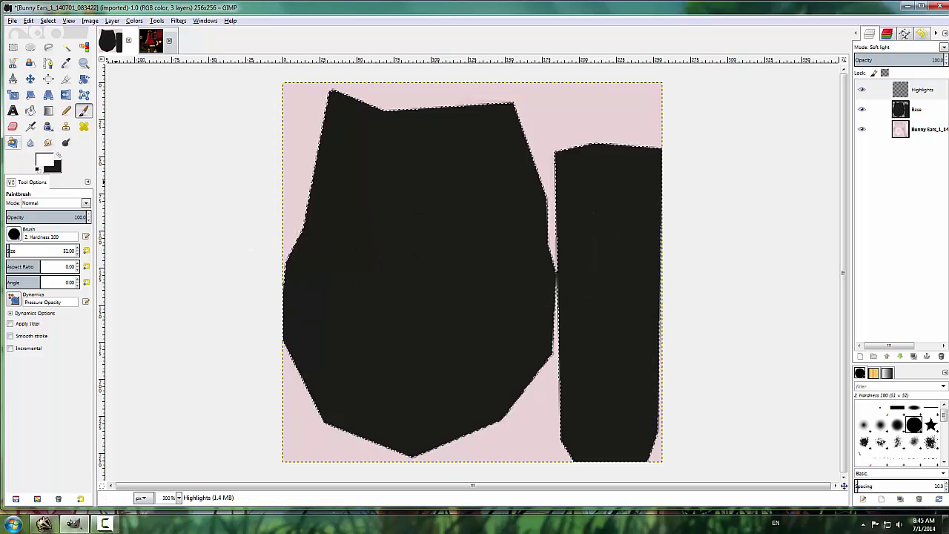
# Hide the Base layer and select the narrow strip inside the tall piece.
pyautogui.click(48, 47)
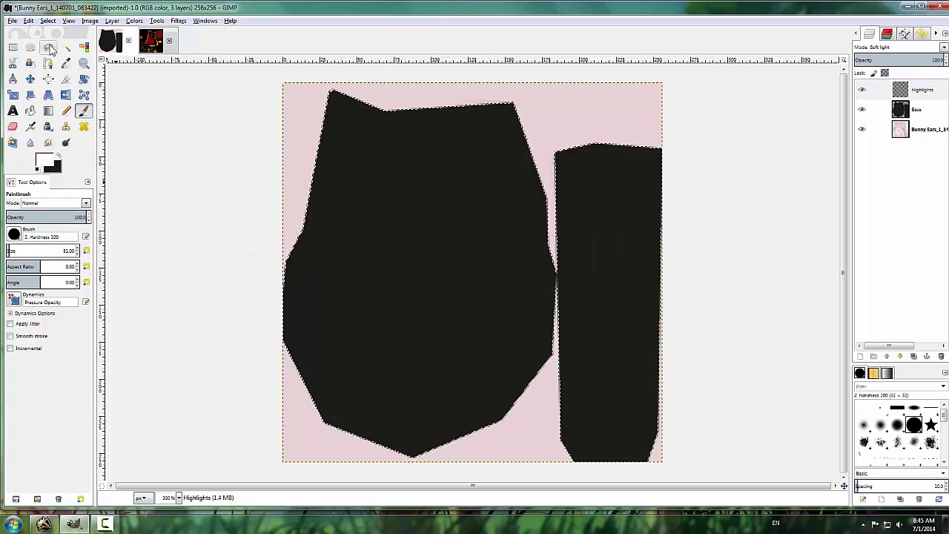
pyautogui.click(862, 110)
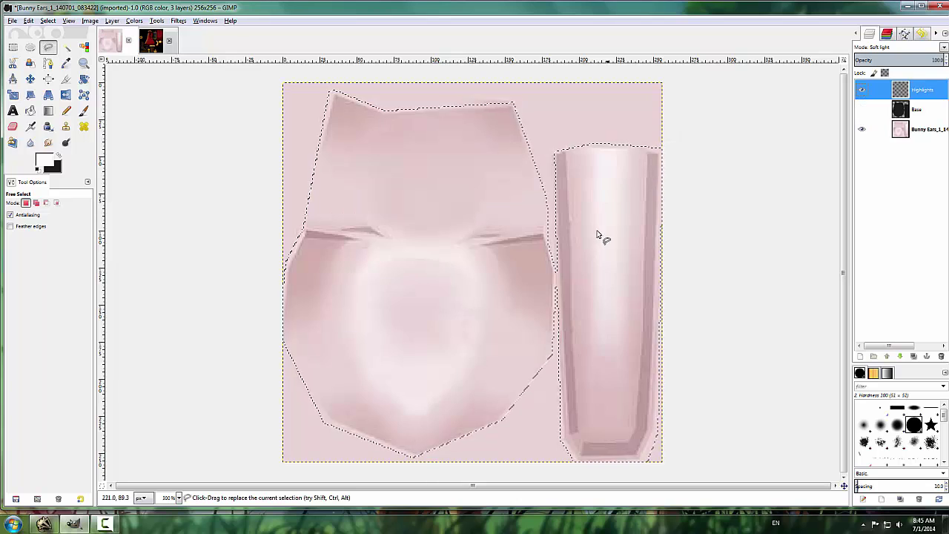
pyautogui.click(597, 150)
pyautogui.click(598, 379)
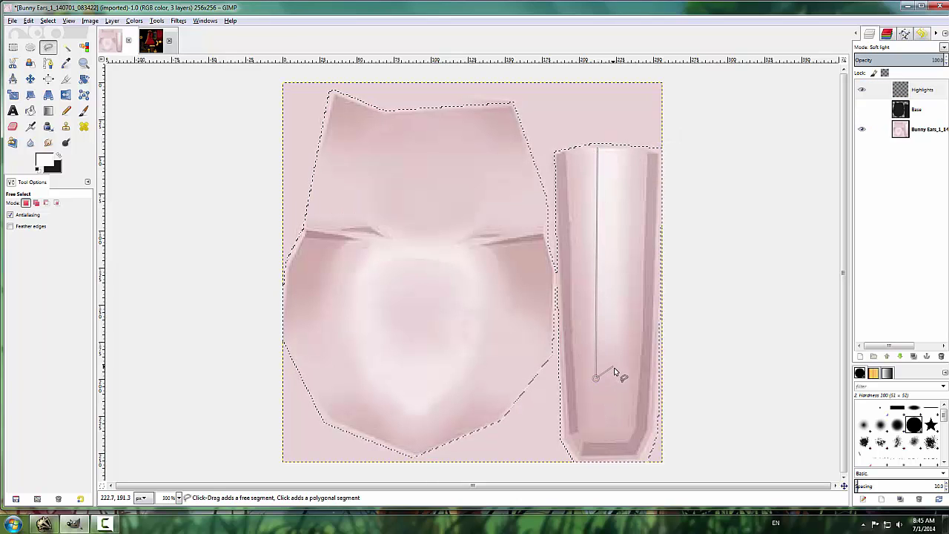
pyautogui.click(621, 379)
pyautogui.click(628, 149)
pyautogui.click(599, 151)
# Add the left cheek area to the selection, then undo it.
pyautogui.press('shift')
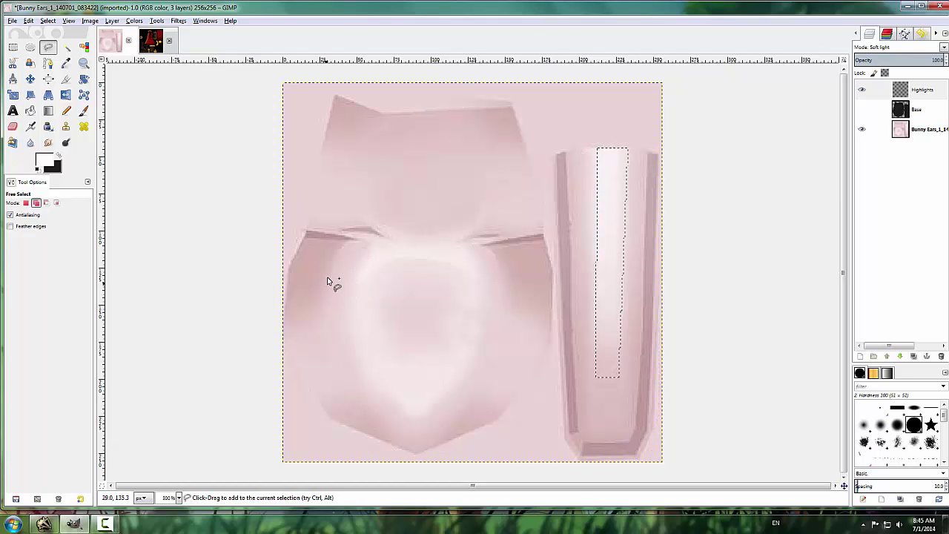
pyautogui.keyDown('shift'); pyautogui.click(344, 239); pyautogui.keyUp('shift')
pyautogui.click(332, 266)
pyautogui.click(341, 343)
pyautogui.click(376, 385)
pyautogui.click(391, 362)
pyautogui.doubleClick(383, 333)
pyautogui.hotkey('ctrl', 'z')
# Add the heart-shaped middle area to the strip selection.
pyautogui.keyDown('shift'); pyautogui.click(350, 239); pyautogui.keyUp('shift')
pyautogui.click(330, 286)
pyautogui.click(348, 373)
pyautogui.click(417, 423)
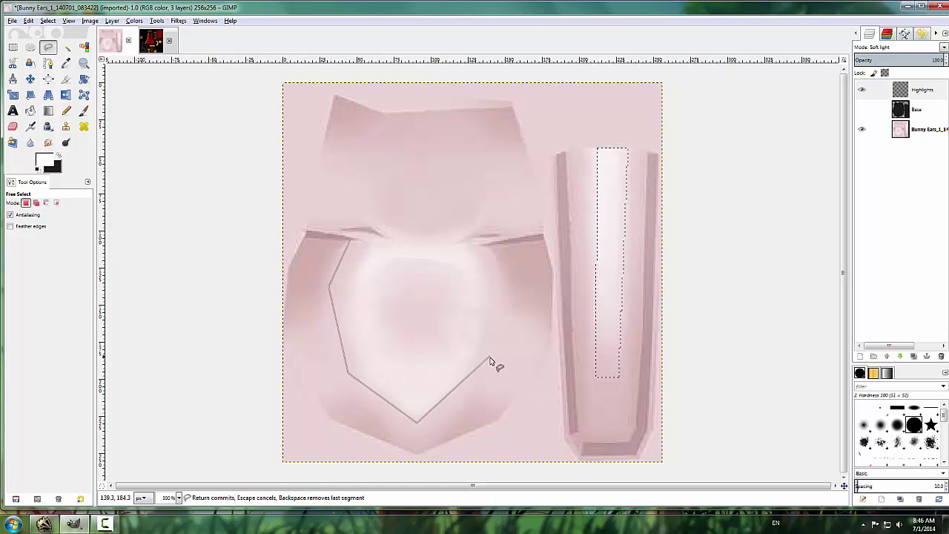
pyautogui.click(482, 353)
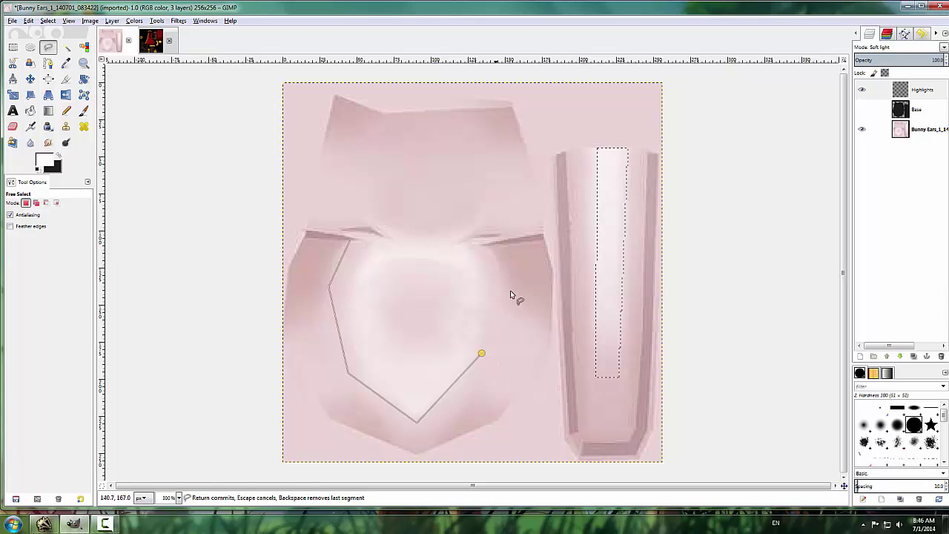
pyautogui.click(472, 244)
pyautogui.click(486, 216)
pyautogui.click(482, 200)
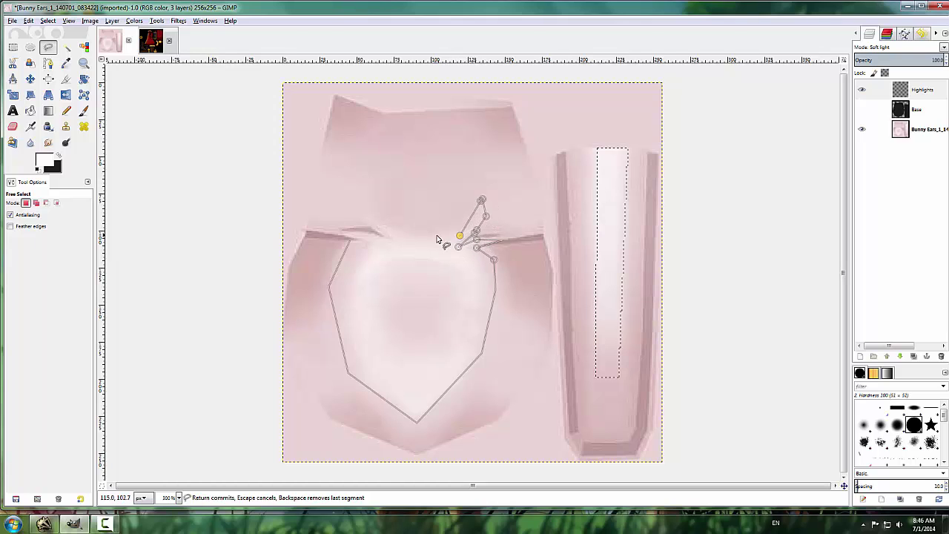
pyautogui.click(427, 236)
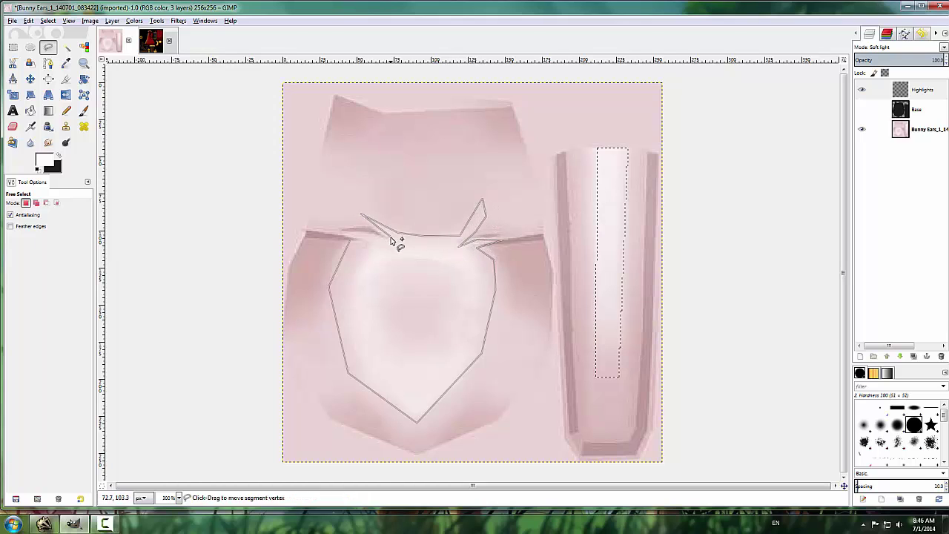
pyautogui.click(390, 235)
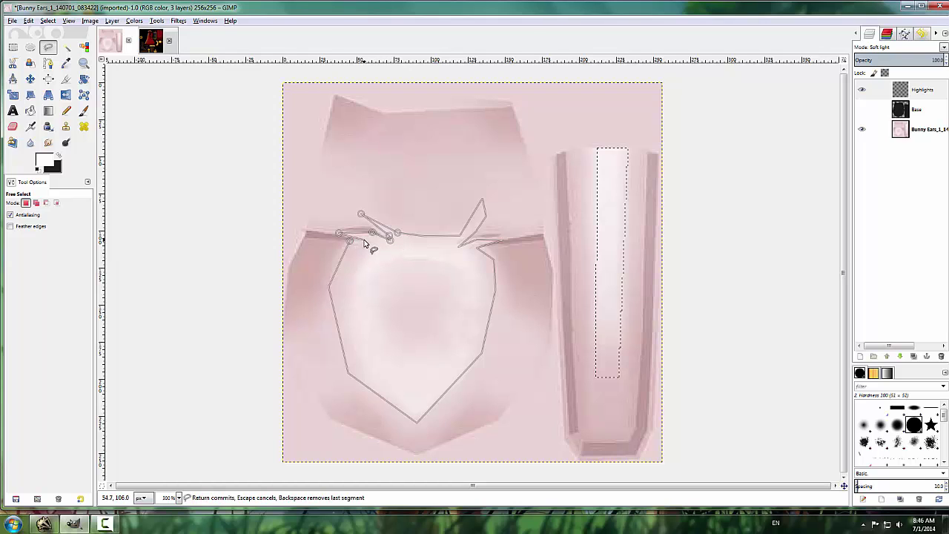
pyautogui.click(349, 240)
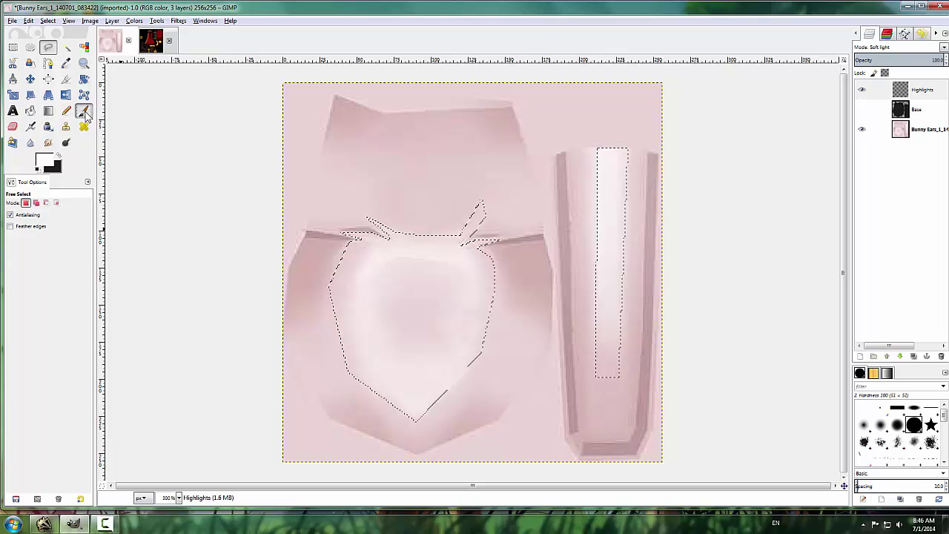
# Airbrush white over the heart and strip with an enlarged Hardness 075 brush, then reset size to 51.
pyautogui.click(30, 126)
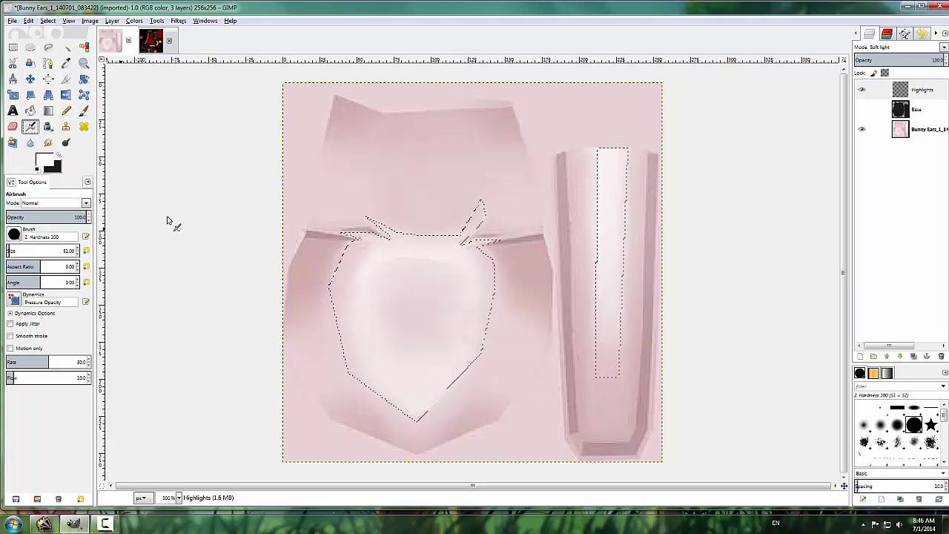
pyautogui.click(14, 236)
pyautogui.click(30, 270)
pyautogui.moveTo(30, 252)
pyautogui.mouseDown()
pyautogui.moveTo(53, 252)
pyautogui.moveTo(35, 259)
pyautogui.mouseUp()
pyautogui.moveTo(484, 247)
pyautogui.mouseDown()
pyautogui.moveTo(490, 193)
pyautogui.moveTo(366, 305)
pyautogui.moveTo(469, 331)
pyautogui.moveTo(432, 209)
pyautogui.moveTo(422, 206)
pyautogui.moveTo(463, 220)
pyautogui.moveTo(427, 225)
pyautogui.mouseUp()
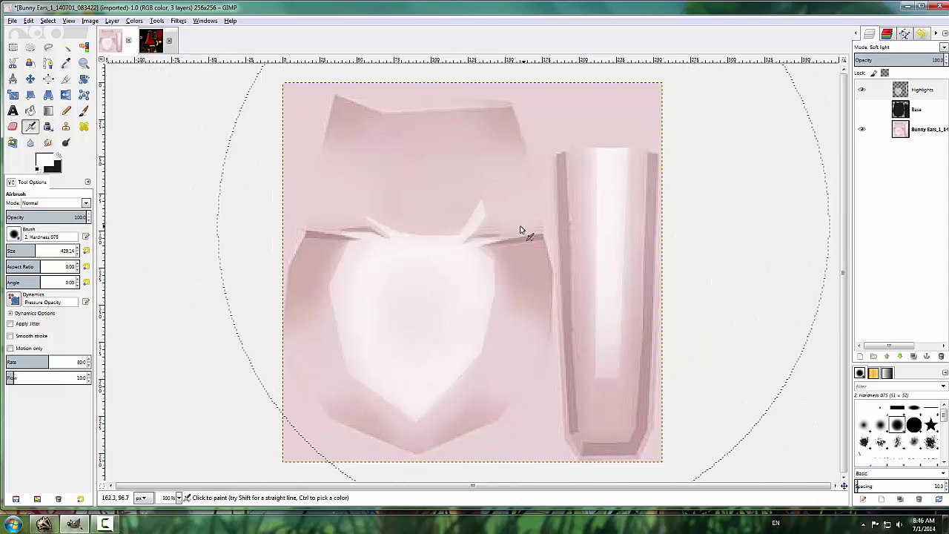
pyautogui.moveTo(534, 198)
pyautogui.mouseDown()
pyautogui.moveTo(556, 175)
pyautogui.moveTo(422, 208)
pyautogui.moveTo(486, 223)
pyautogui.moveTo(532, 259)
pyautogui.moveTo(608, 143)
pyautogui.mouseUp()
pyautogui.click(86, 253)
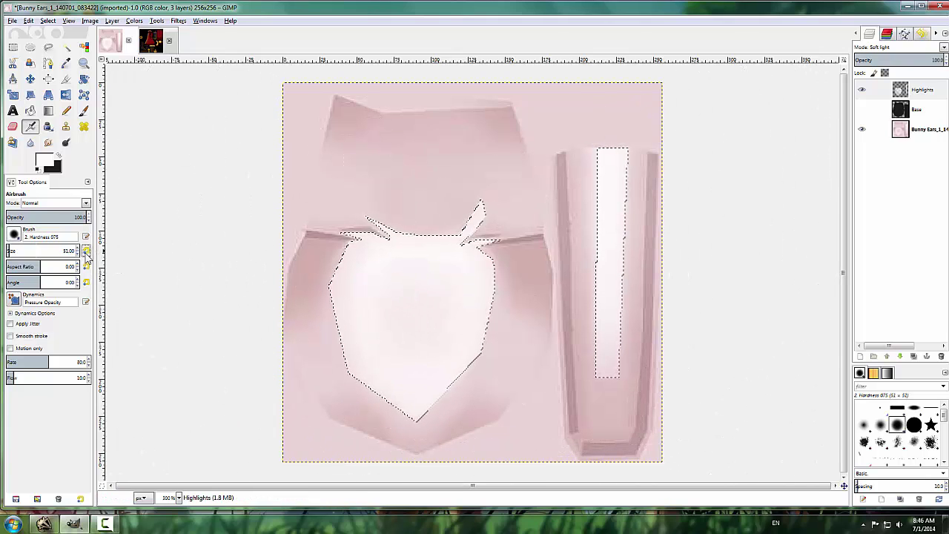
# Airbrush the strip whiter, hide the Highlights layer, and abandon a first inner outline.
pyautogui.moveTo(614, 170); pyautogui.dragTo(612, 244)
pyautogui.click(862, 89)
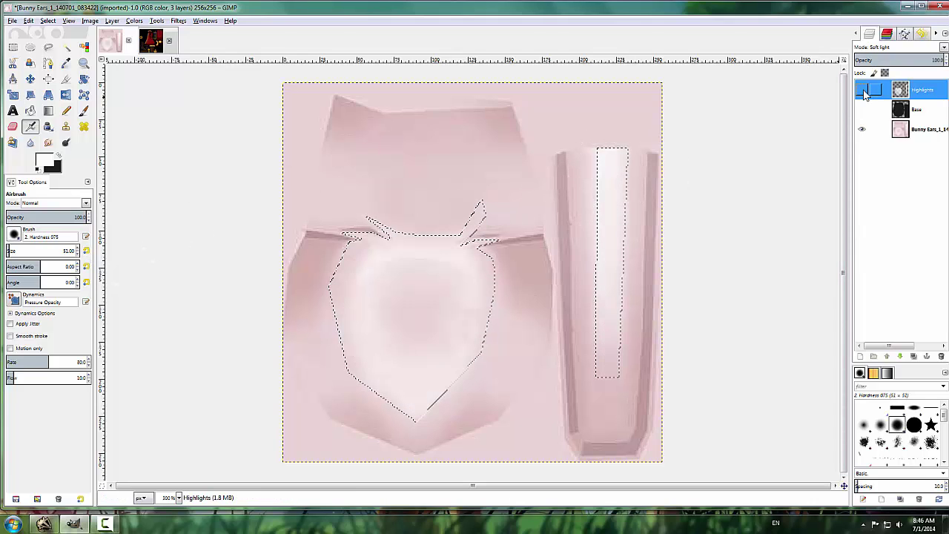
pyautogui.click(48, 46)
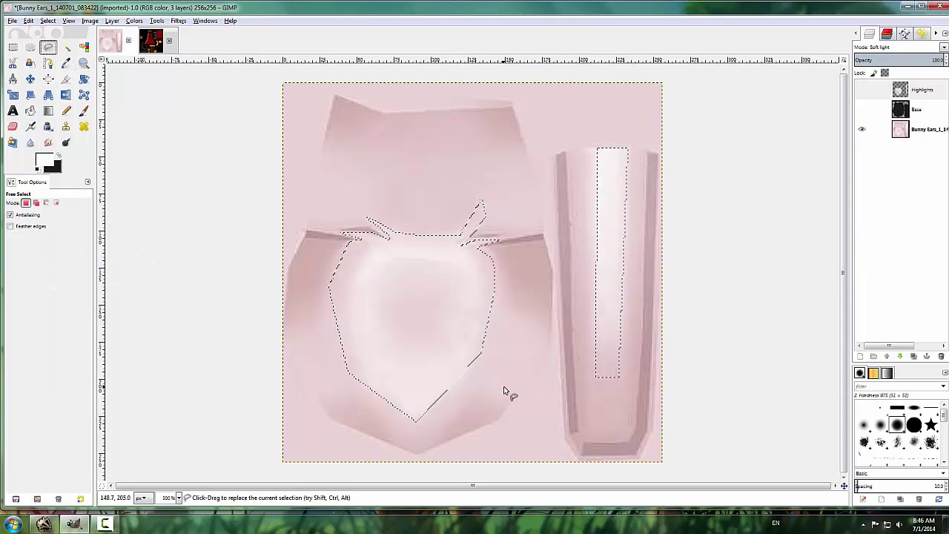
pyautogui.click(363, 319)
pyautogui.click(369, 274)
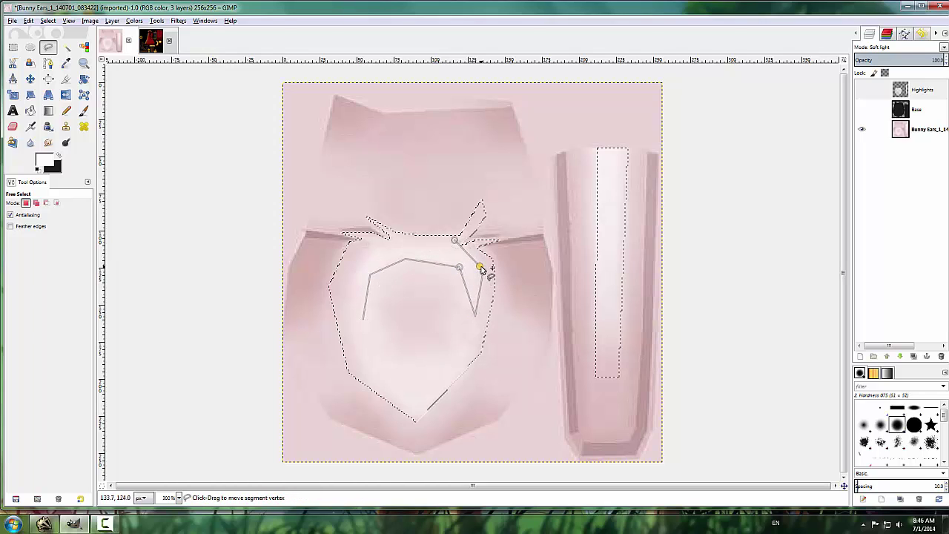
pyautogui.press('Return')
# Subtract the heart's inner area from the selection, leaving a band along its edges.
pyautogui.hotkey('ctrl', 'z')
pyautogui.keyDown('ctrl'); pyautogui.click(382, 401); pyautogui.keyUp('ctrl')
pyautogui.click(363, 324)
pyautogui.click(397, 260)
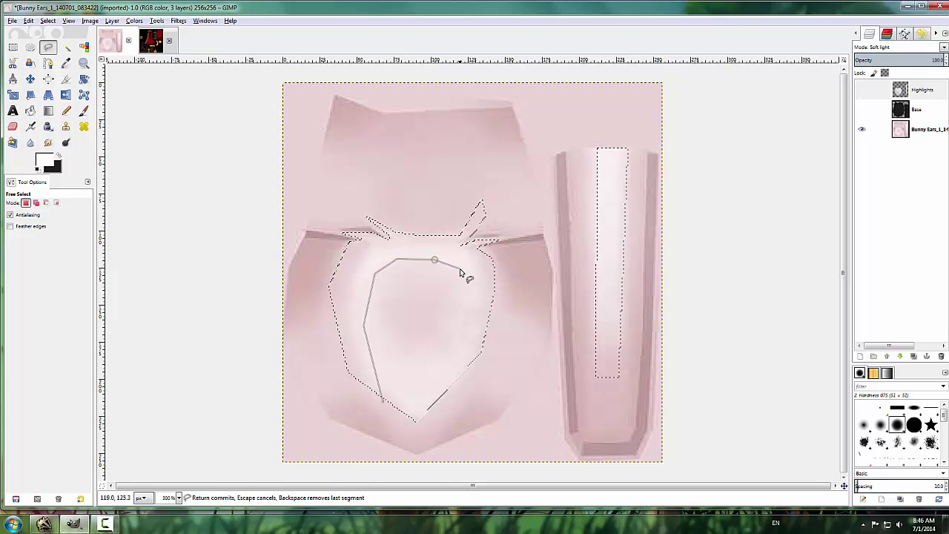
pyautogui.click(459, 265)
pyautogui.click(475, 333)
pyautogui.click(441, 460)
pyautogui.press('Return')
# Airbrush the heart's edge band on the visible Highlights layer, toggling it to compare.
pyautogui.click(31, 126)
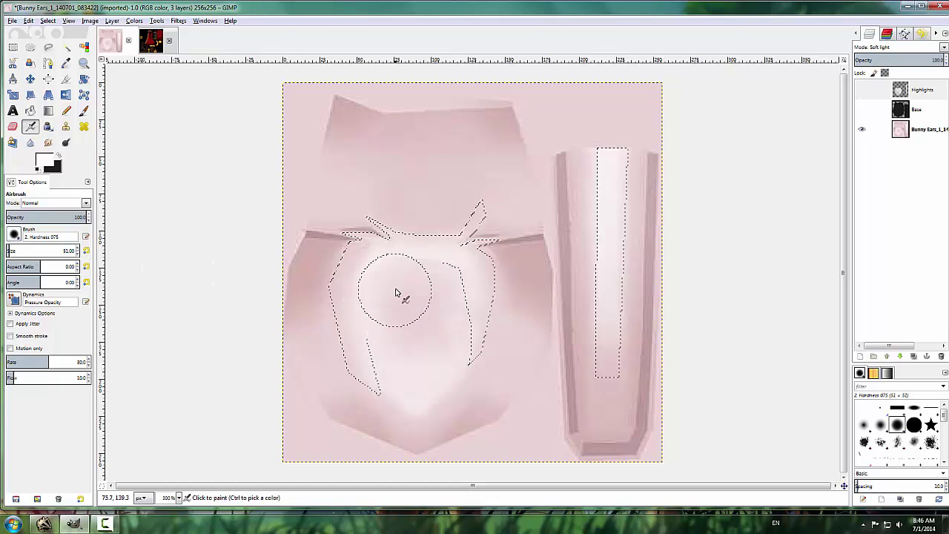
pyautogui.click(863, 91)
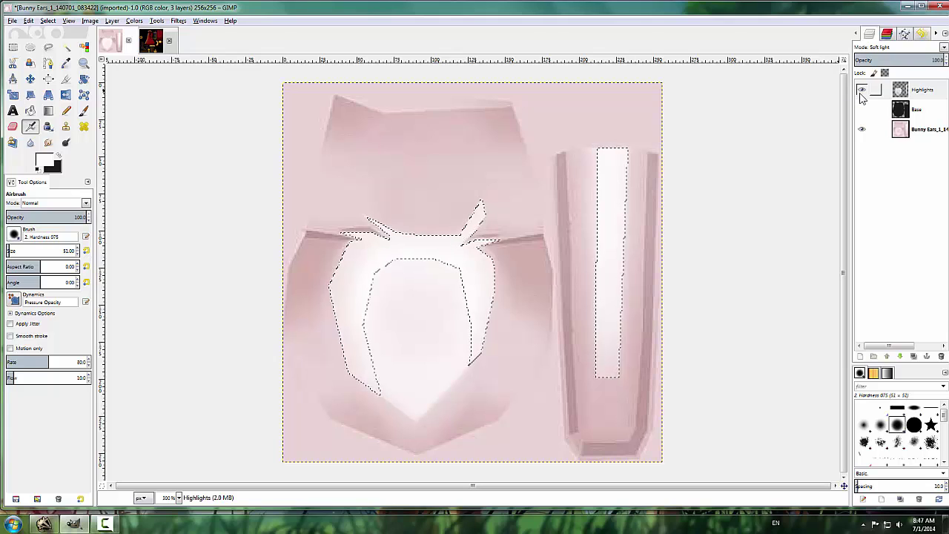
pyautogui.click(862, 90)
pyautogui.click(862, 90)
pyautogui.click(862, 89)
pyautogui.click(862, 90)
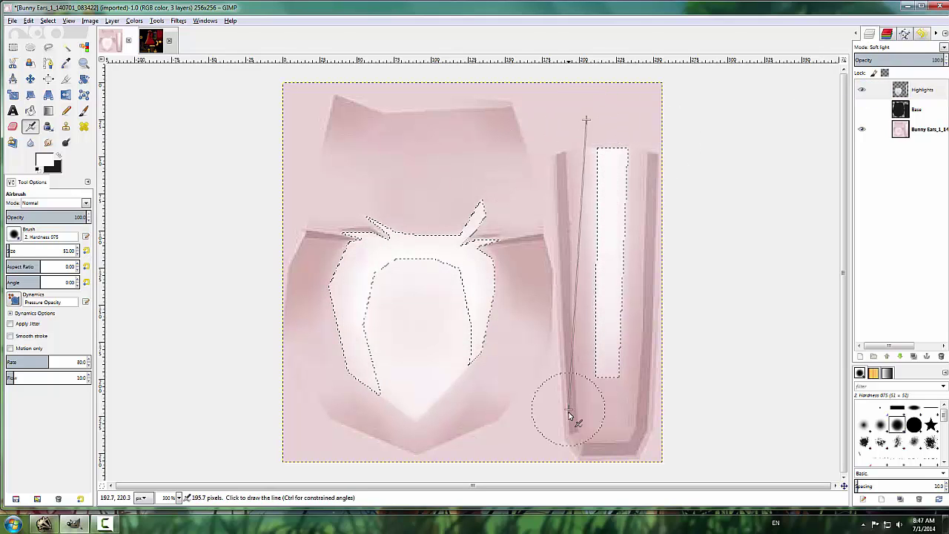
# Add a straight white airbrush line down the tall tube piece, comparing with highlights on and off.
pyautogui.click(588, 71)
pyautogui.click(862, 89)
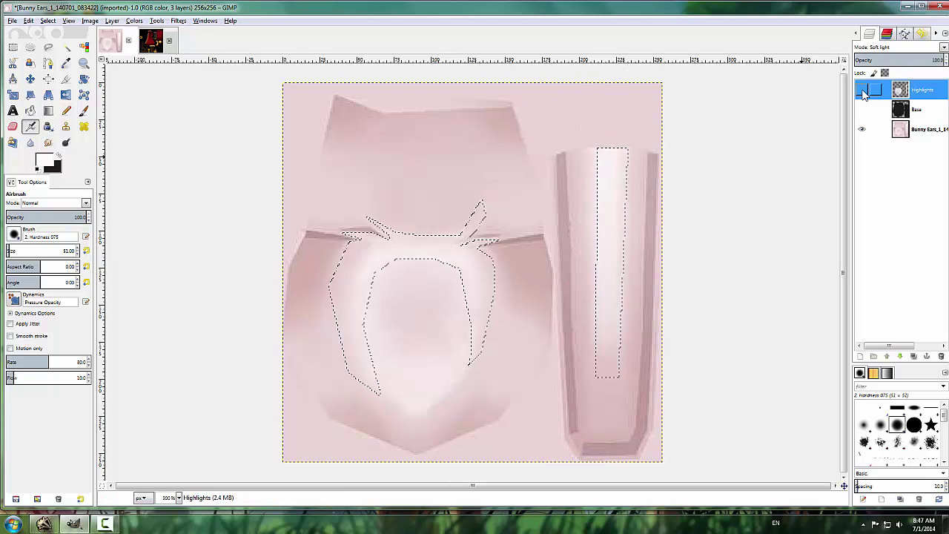
pyautogui.click(862, 89)
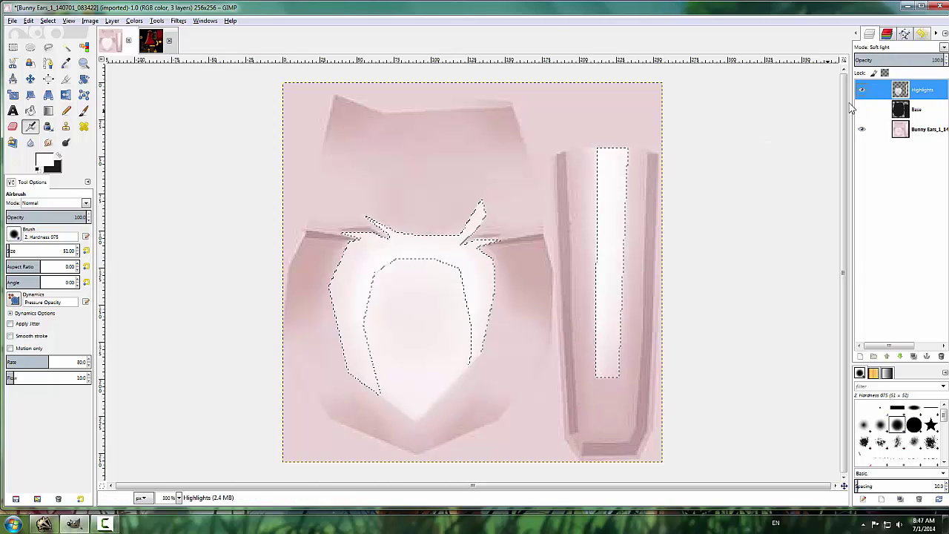
pyautogui.click(863, 90)
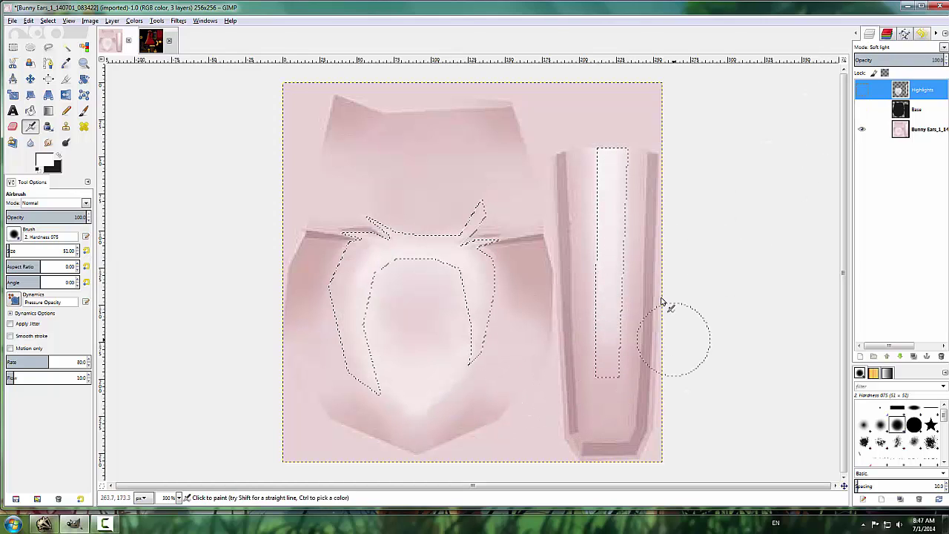
pyautogui.click(863, 90)
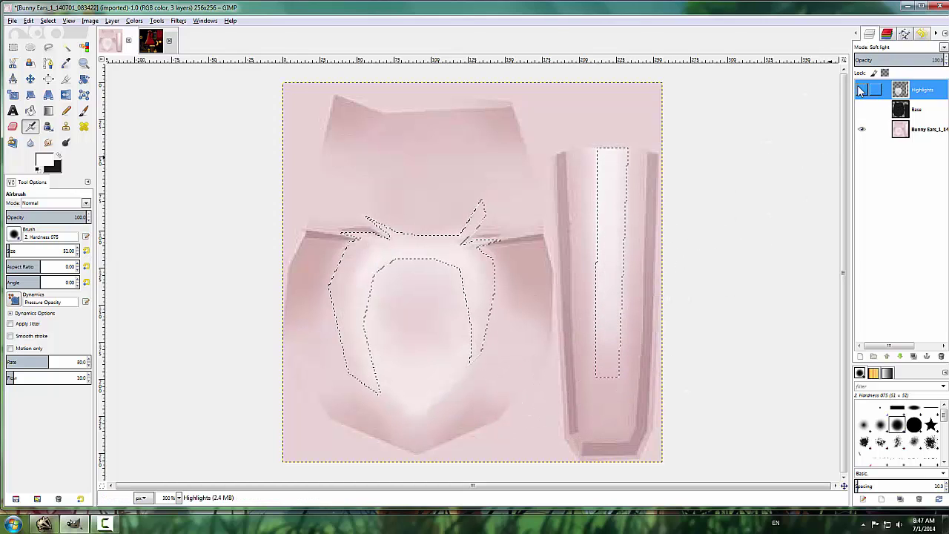
# Try fading the strip's lower highlight with a Hardness 025 eraser, then undo it.
pyautogui.click(13, 126)
pyautogui.moveTo(26, 252); pyautogui.dragTo(60, 260)
pyautogui.click(16, 237)
pyautogui.click(46, 259)
pyautogui.moveTo(596, 420)
pyautogui.mouseDown()
pyautogui.moveTo(554, 418)
pyautogui.moveTo(542, 346)
pyautogui.mouseUp()
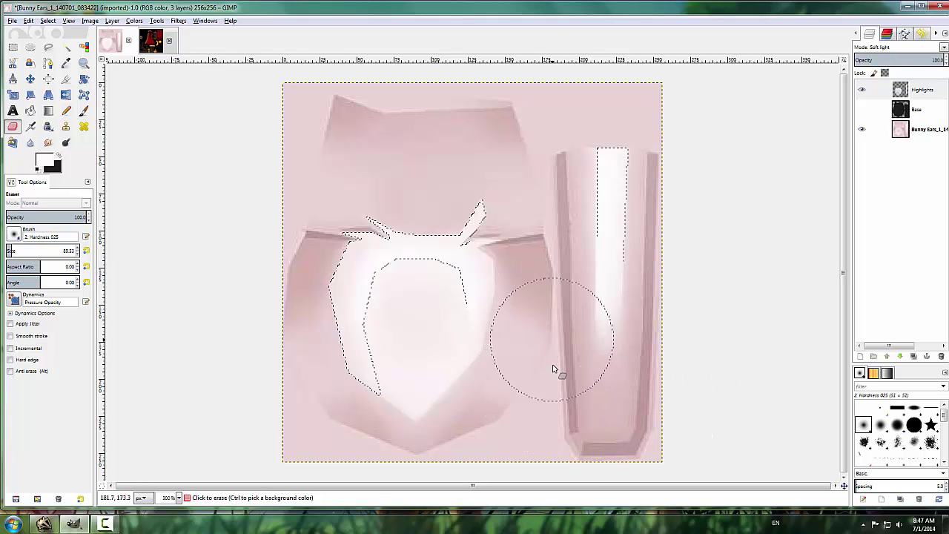
pyautogui.hotkey('ctrl', 'z')
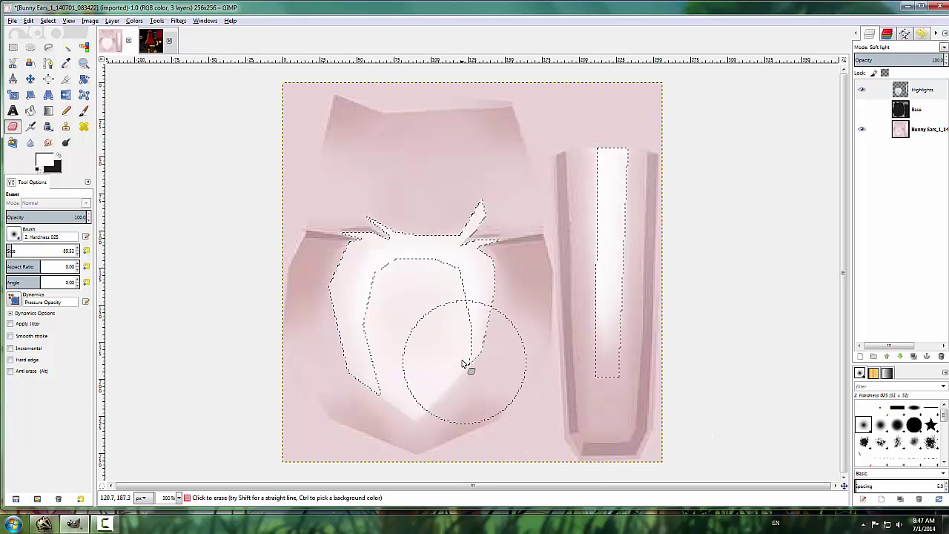
# Show the Base layer again and clear the selection with Select > None.
pyautogui.click(863, 110)
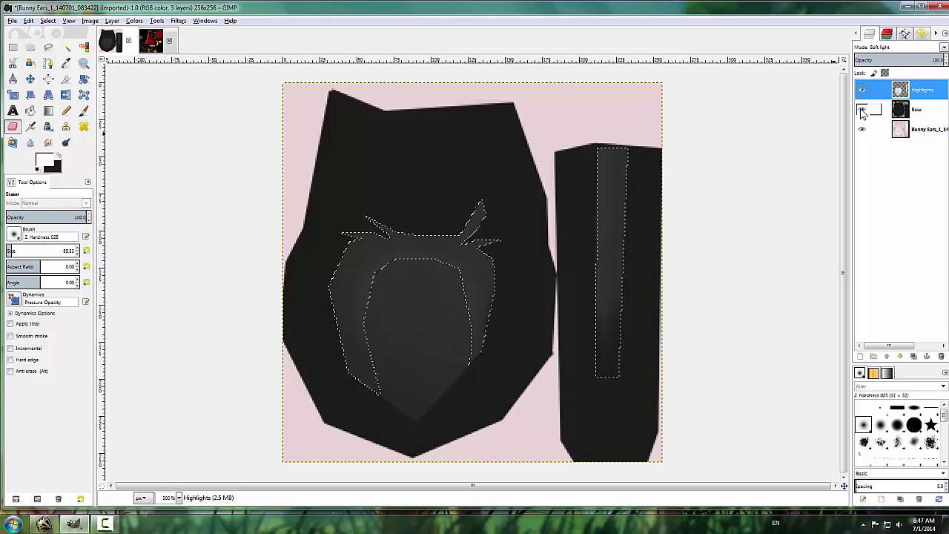
pyautogui.click(90, 20)
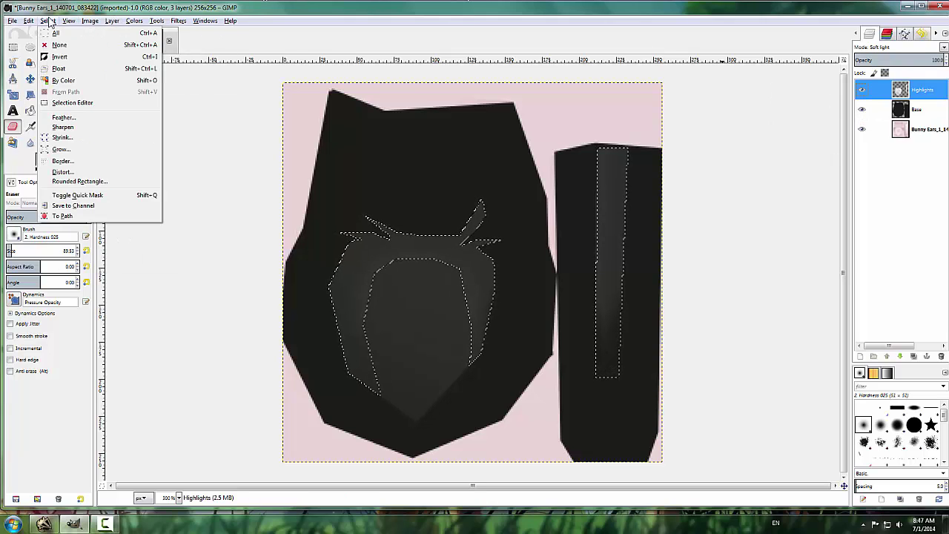
pyautogui.click(59, 45)
pyautogui.keyDown('ctrl'); pyautogui.scroll(-1, 720, 392); pyautogui.keyUp('ctrl')
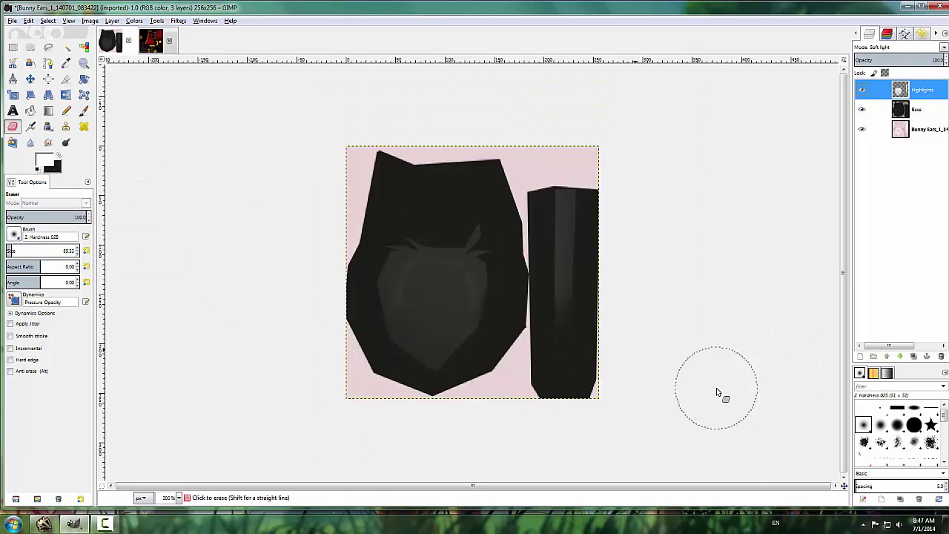
pyautogui.keyDown('ctrl'); pyautogui.scroll(1, 576, 364); pyautogui.keyUp('ctrl')
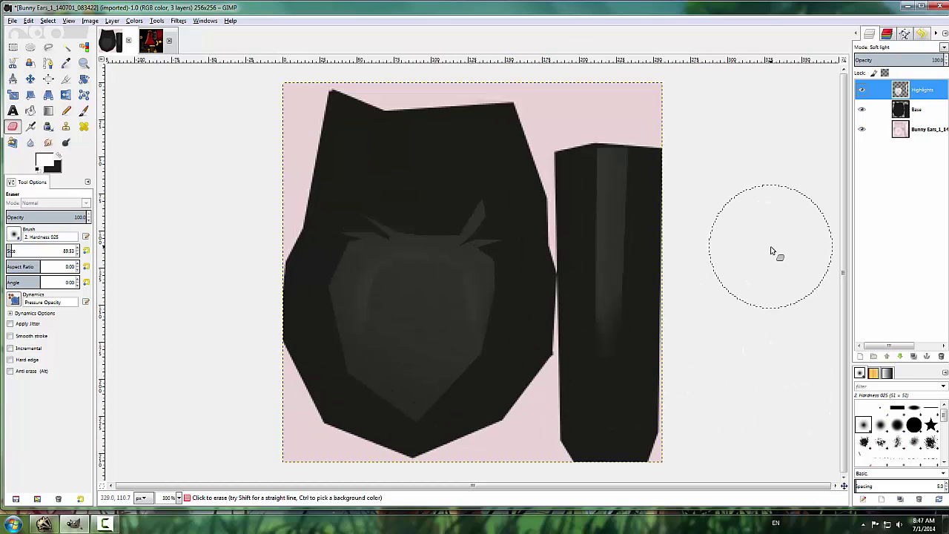
# Add a new layer named 'Outlines/hard shadows' above Highlights and reset colours to black and white.
pyautogui.click(919, 113)
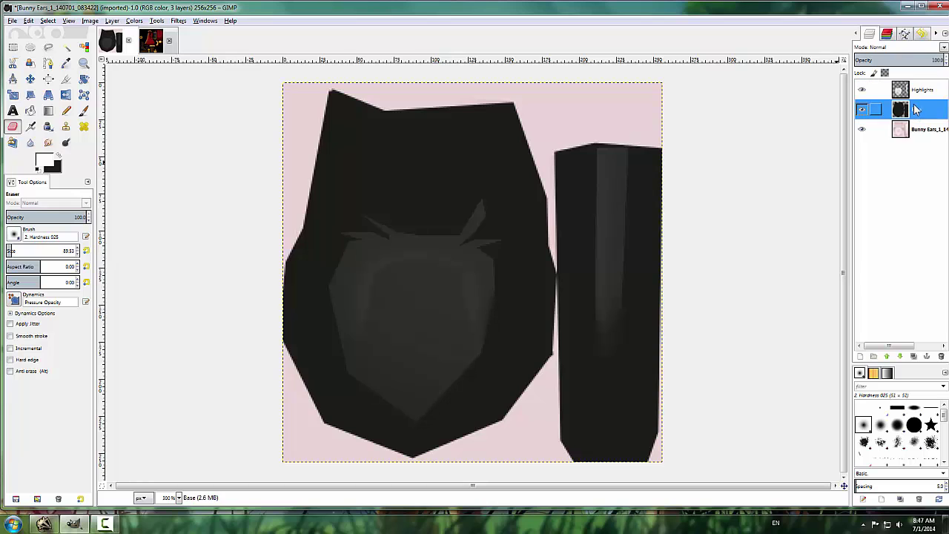
pyautogui.rightClick(918, 98)
pyautogui.click(861, 115)
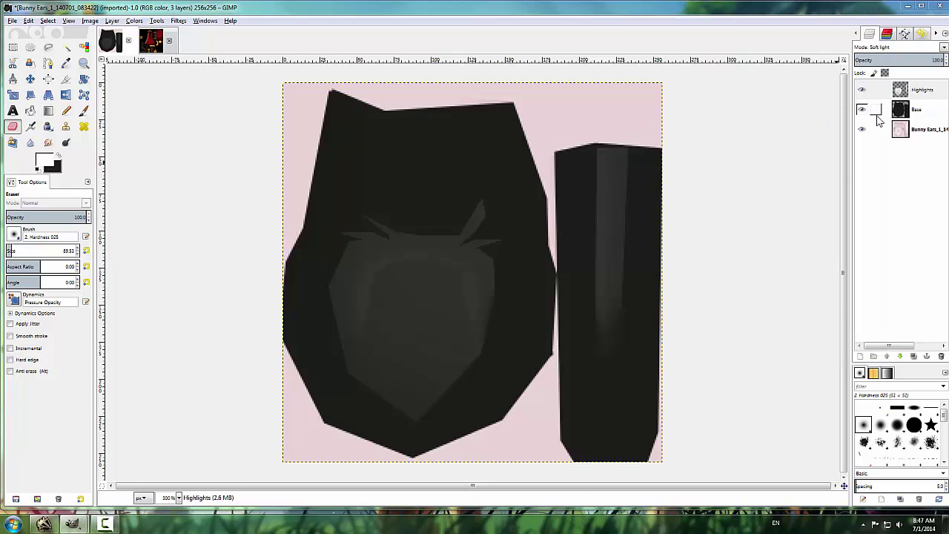
pyautogui.click(149, 232)
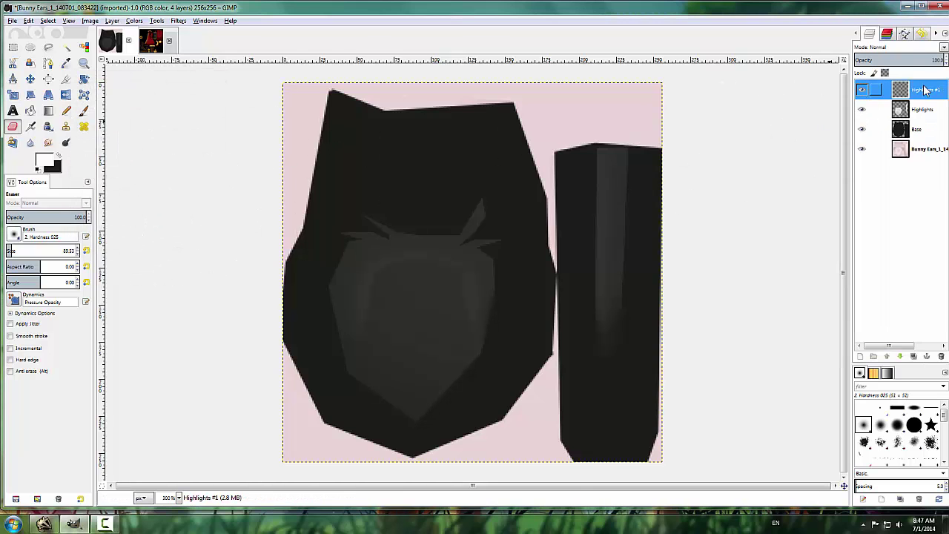
pyautogui.rightClick(925, 90)
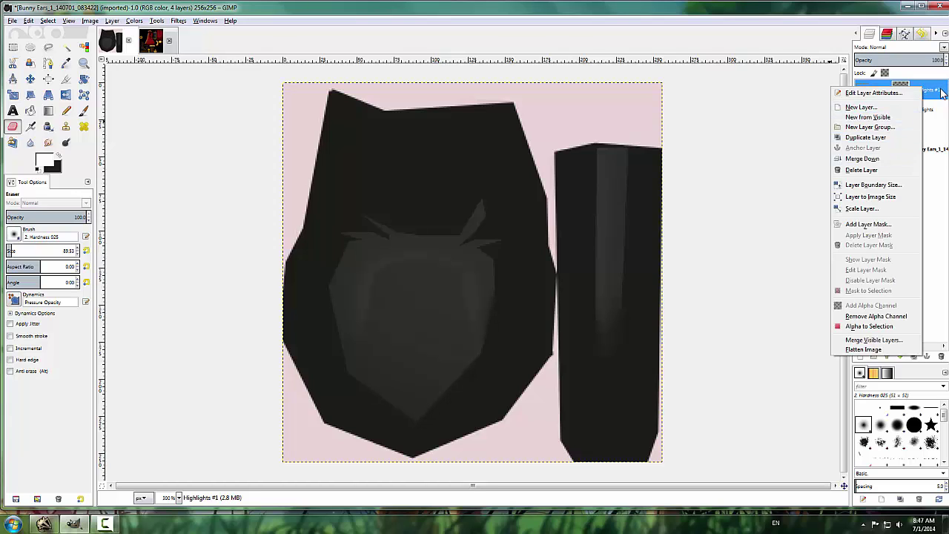
pyautogui.doubleClick(942, 90)
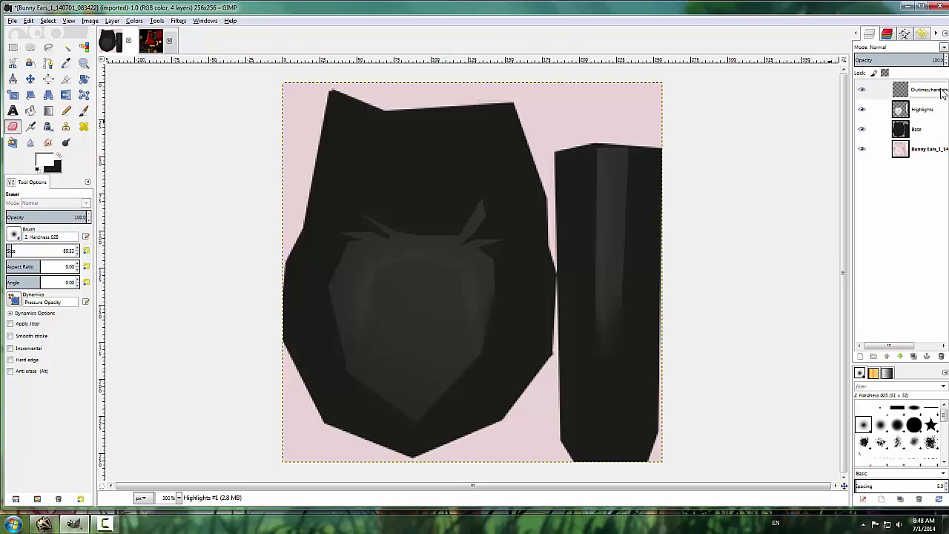
pyautogui.click(942, 91)
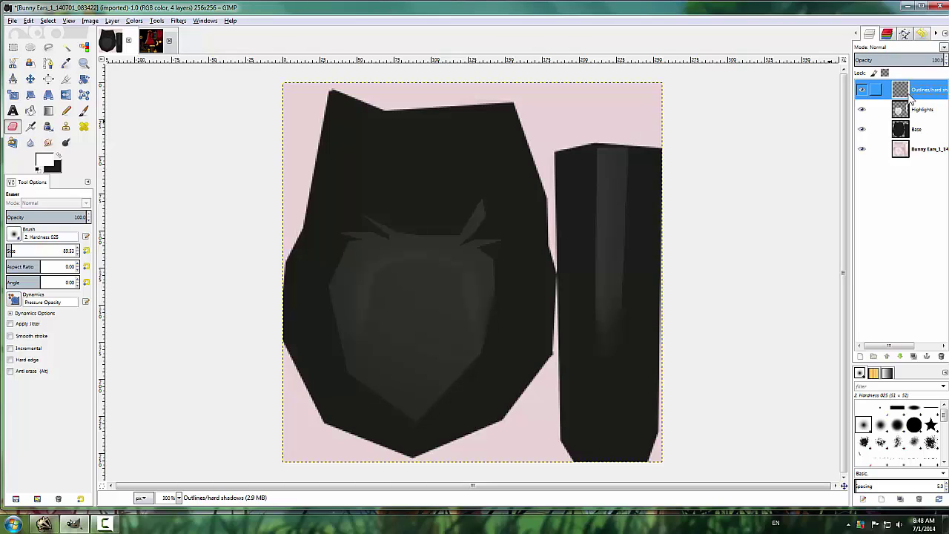
pyautogui.doubleClick(925, 90)
pyautogui.click(890, 92)
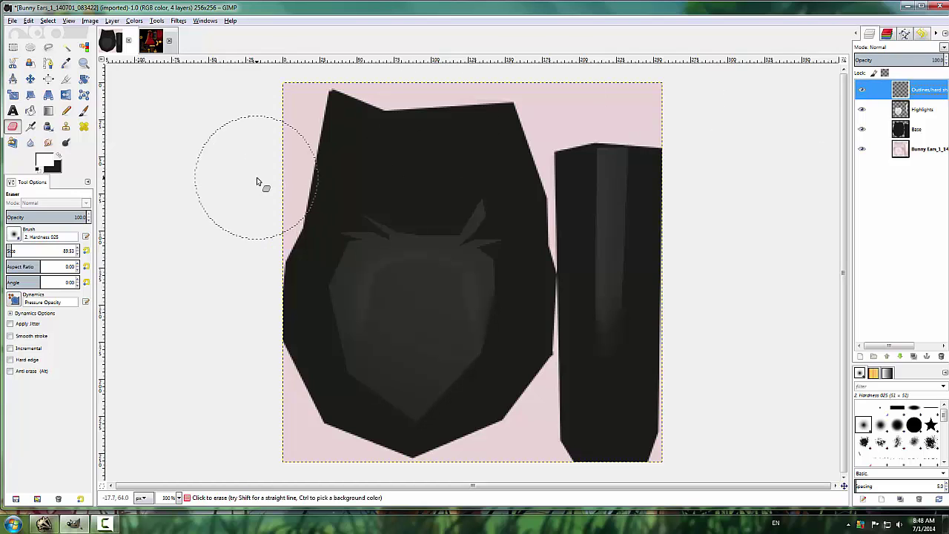
pyautogui.click(36, 170)
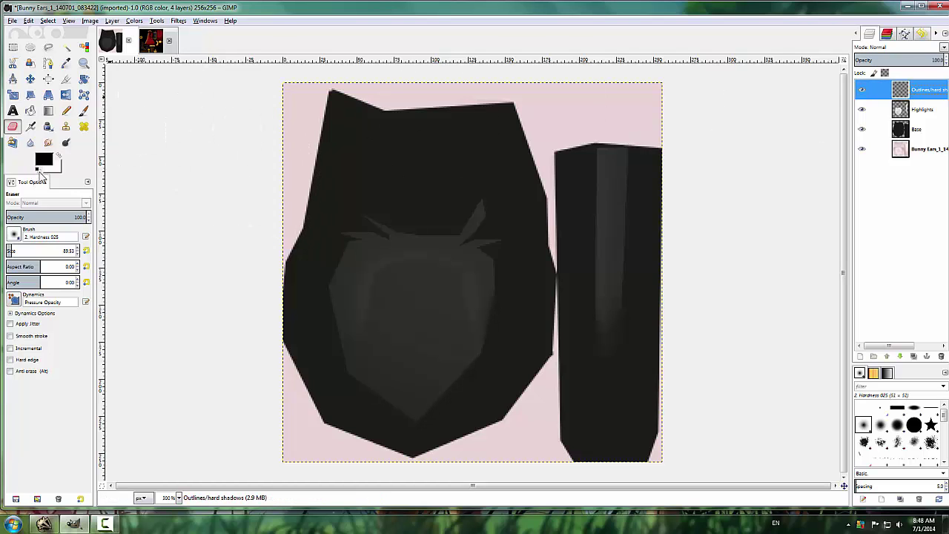
# Zoom in on the coat texture's yellow outline, then go back to the Bunny Ears image.
pyautogui.click(152, 41)
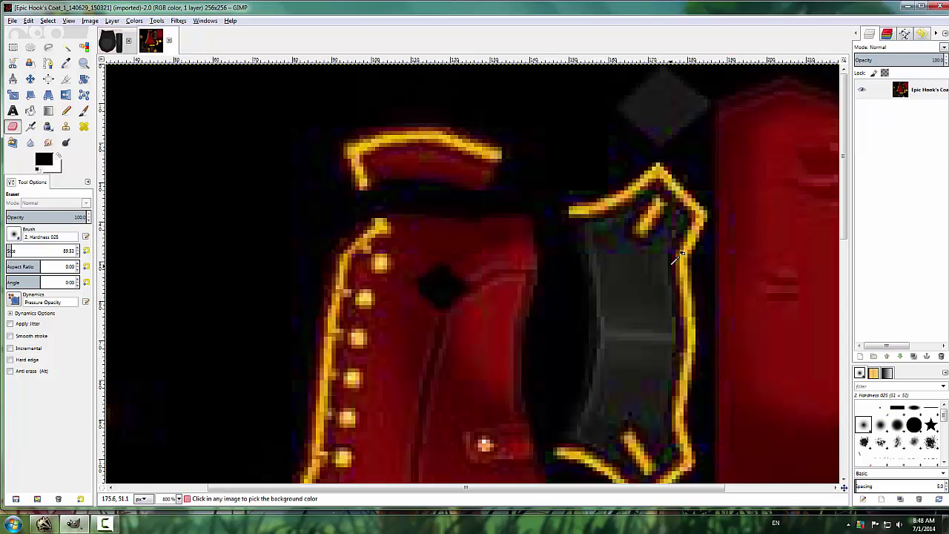
pyautogui.keyDown('ctrl'); pyautogui.scroll(3, 701, 200); pyautogui.keyUp('ctrl')
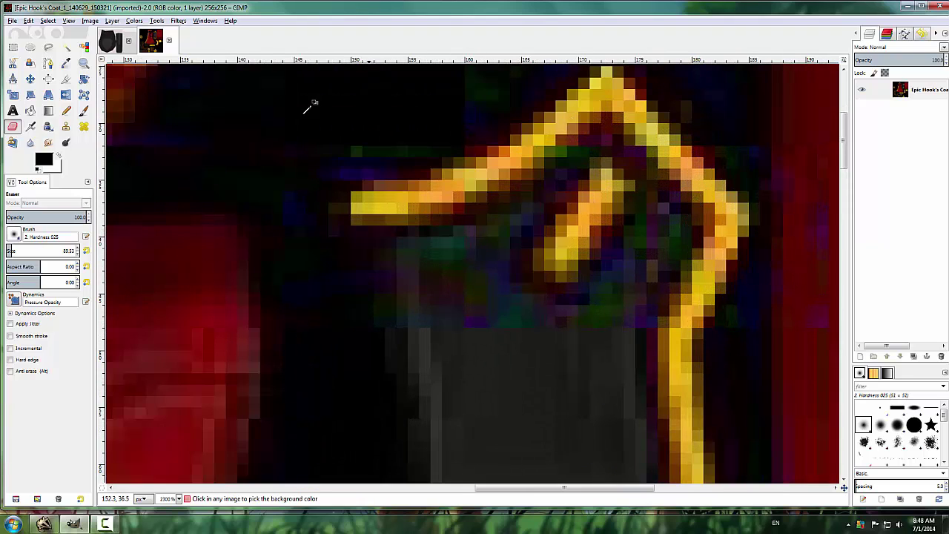
pyautogui.click(134, 46)
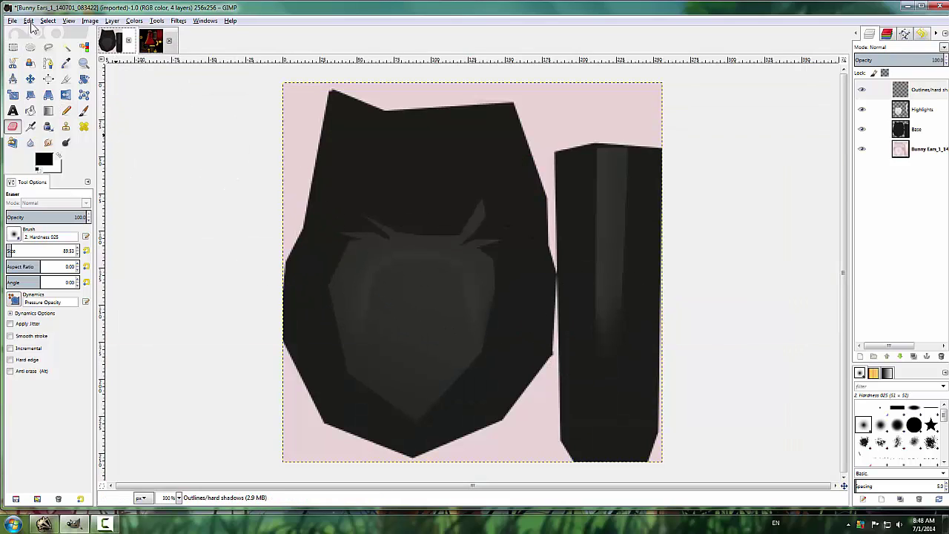
# Hide the Base and Highlights layers and free-select the thin left and right slashes on the ear.
pyautogui.click(48, 46)
pyautogui.click(864, 129)
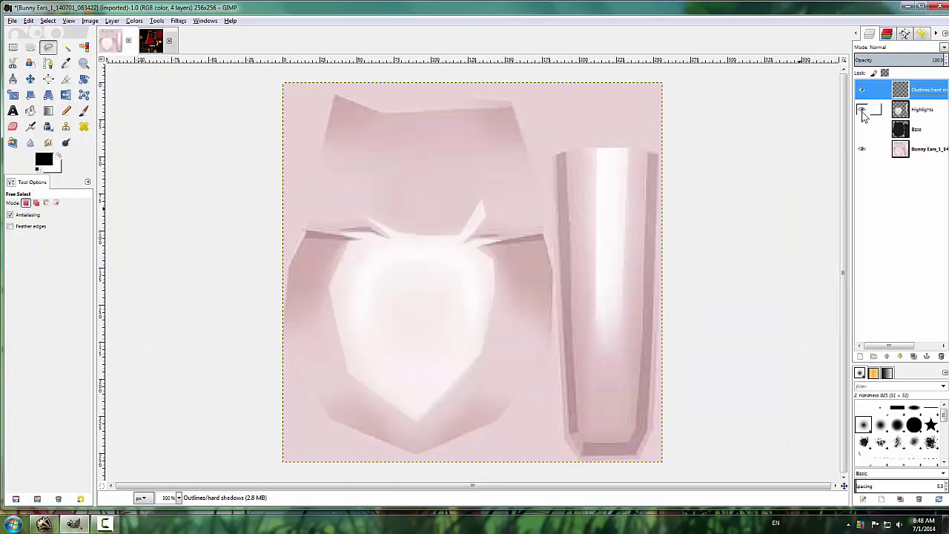
pyautogui.click(862, 110)
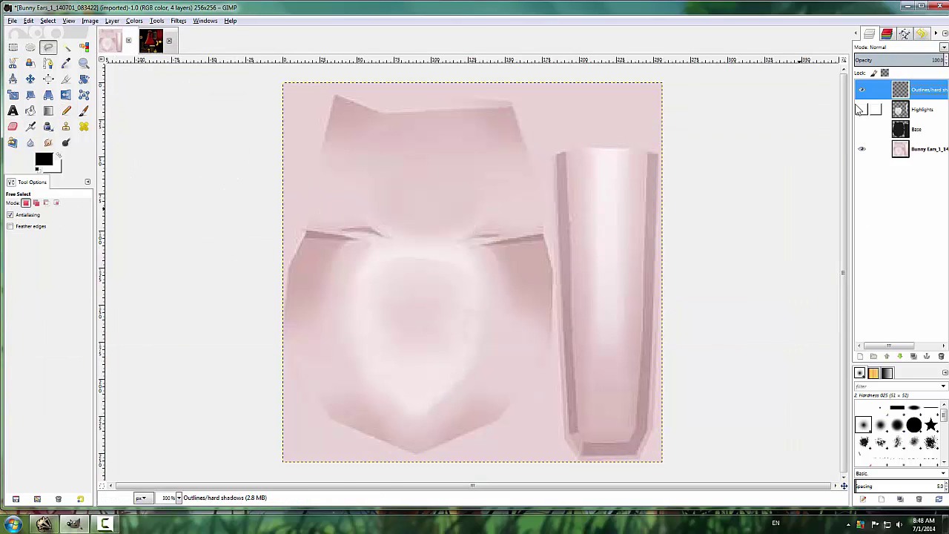
pyautogui.click(306, 230)
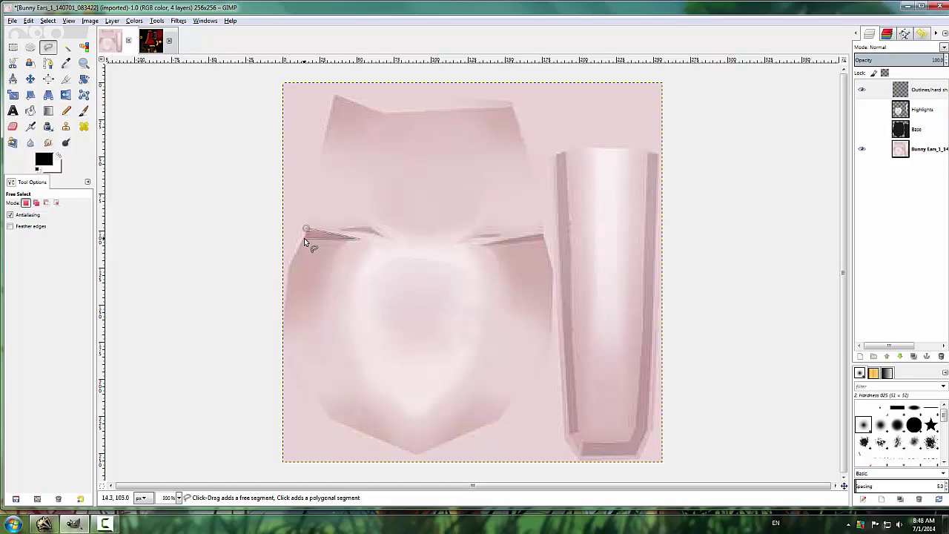
pyautogui.click(304, 240)
pyautogui.click(307, 230)
pyautogui.keyDown('shift'); pyautogui.click(340, 229); pyautogui.keyUp('shift')
pyautogui.click(369, 227)
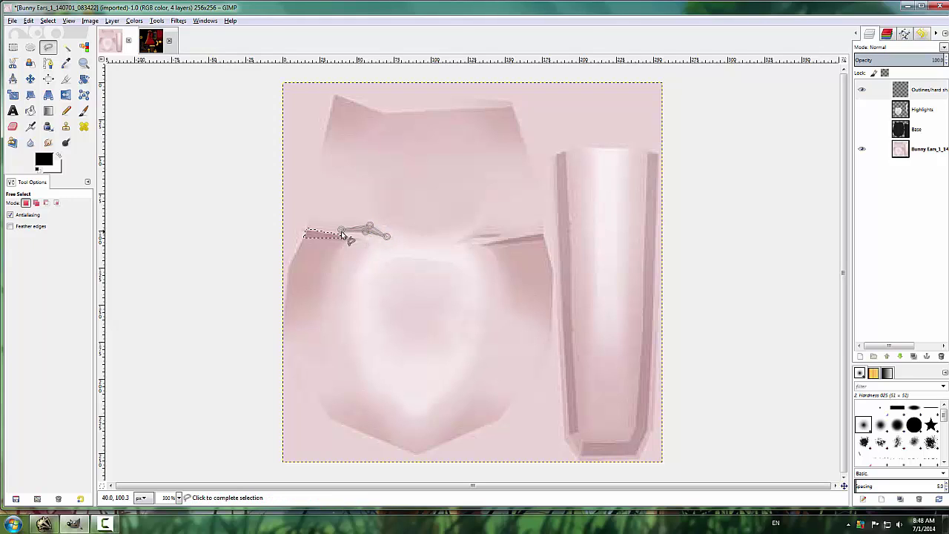
pyautogui.click(341, 233)
pyautogui.keyDown('shift'); pyautogui.click(481, 243); pyautogui.keyUp('shift')
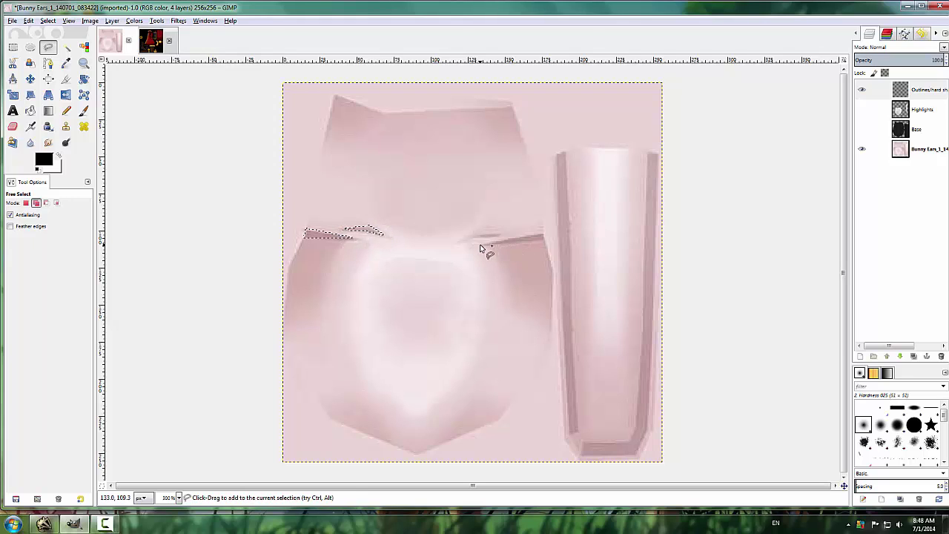
pyautogui.click(543, 236)
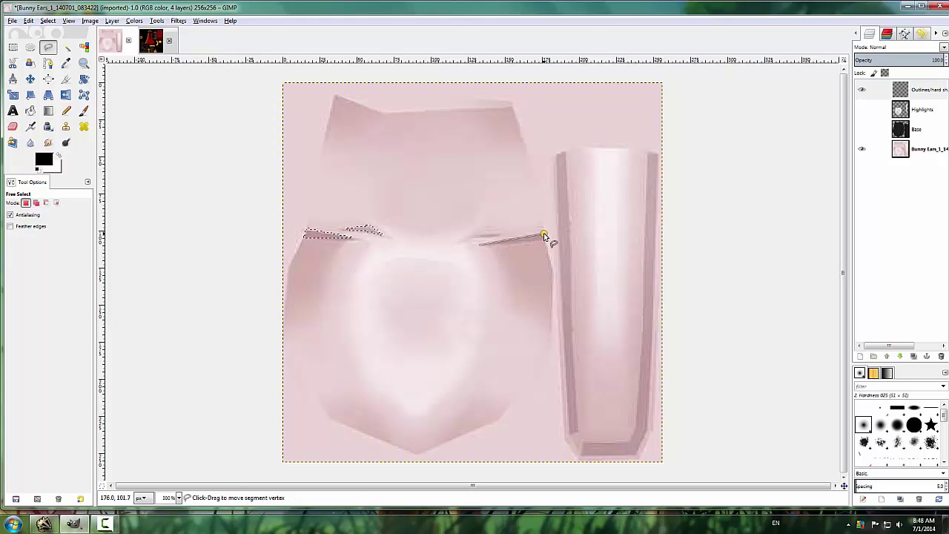
pyautogui.click(481, 245)
pyautogui.keyDown('shift'); pyautogui.click(468, 238); pyautogui.keyUp('shift')
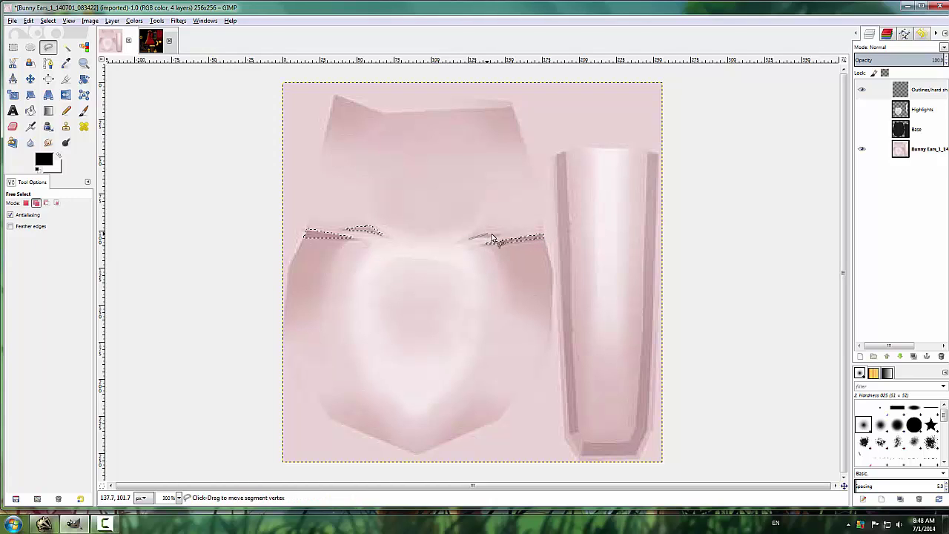
pyautogui.click(470, 238)
# Add the tube's left strip and its right-and-bottom edge band to the selection.
pyautogui.keyDown('shift'); pyautogui.click(557, 153); pyautogui.keyUp('shift')
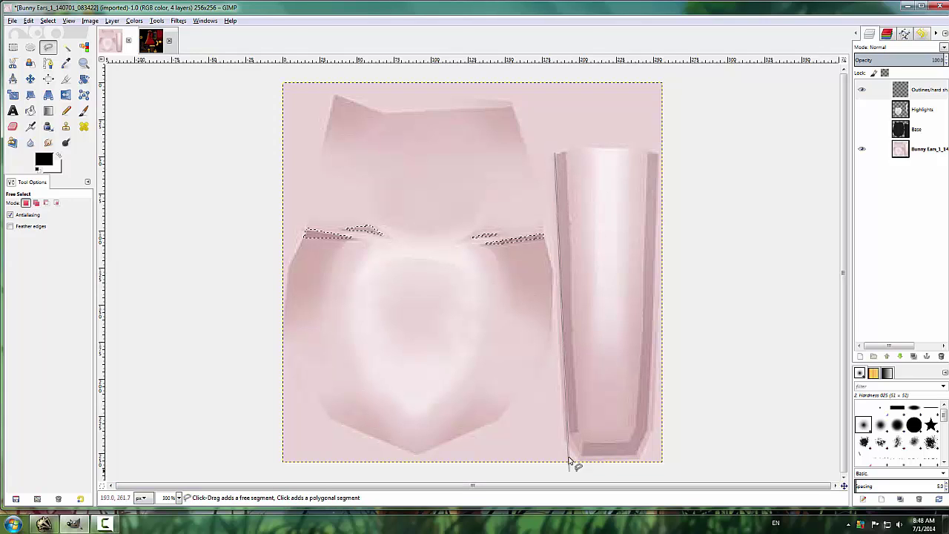
pyautogui.click(565, 437)
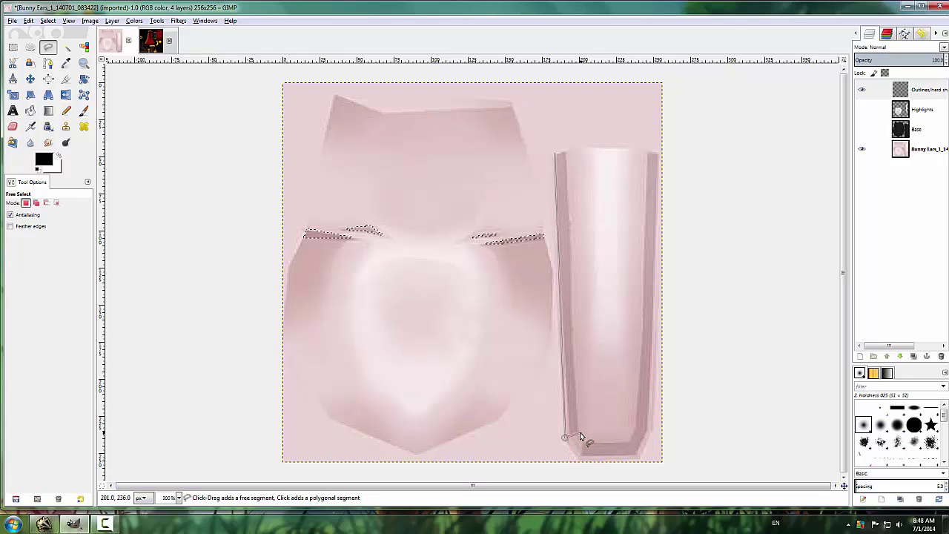
pyautogui.click(580, 437)
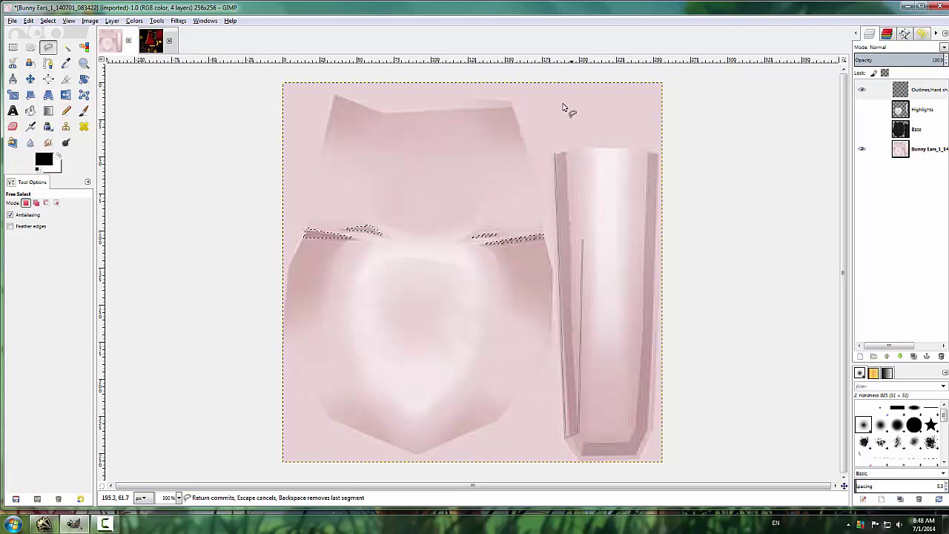
pyautogui.click(556, 154)
pyautogui.click(646, 154)
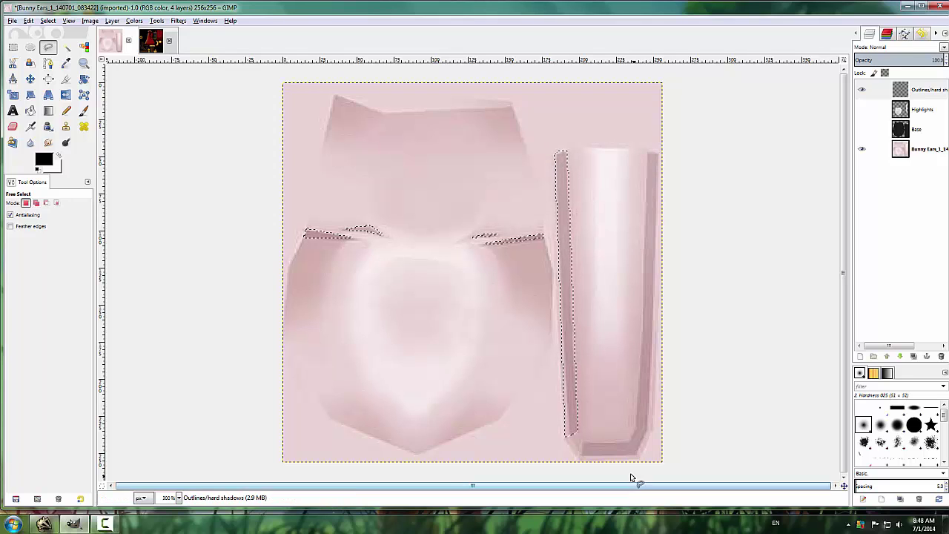
pyautogui.click(635, 425)
pyautogui.click(632, 440)
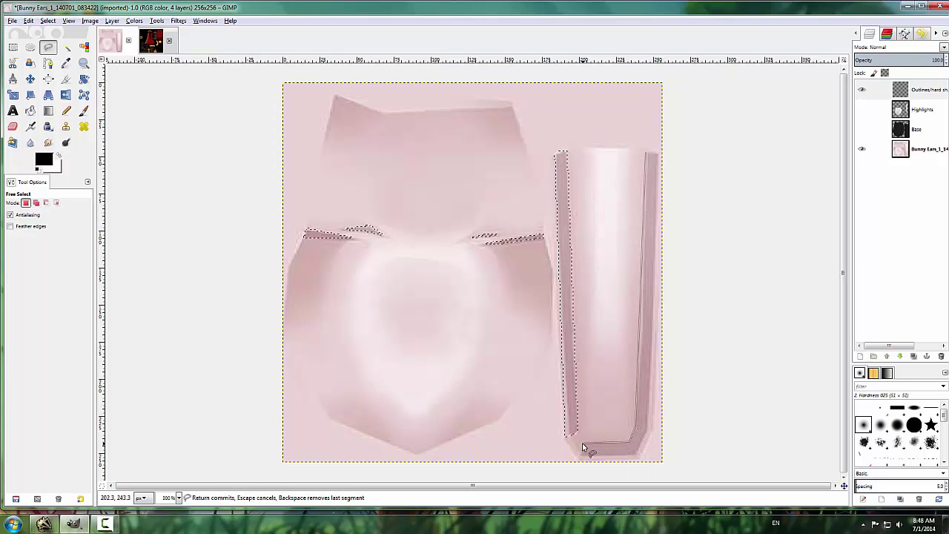
pyautogui.click(582, 444)
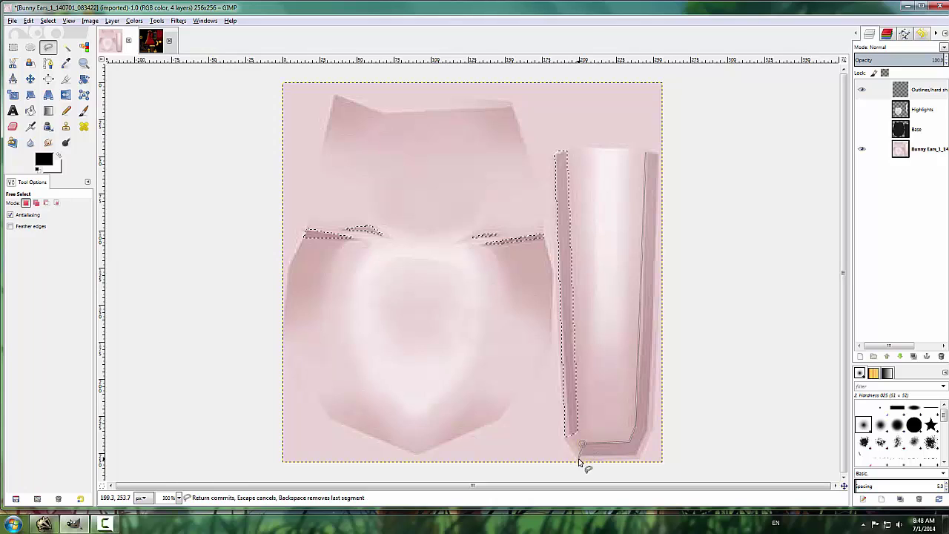
pyautogui.click(636, 459)
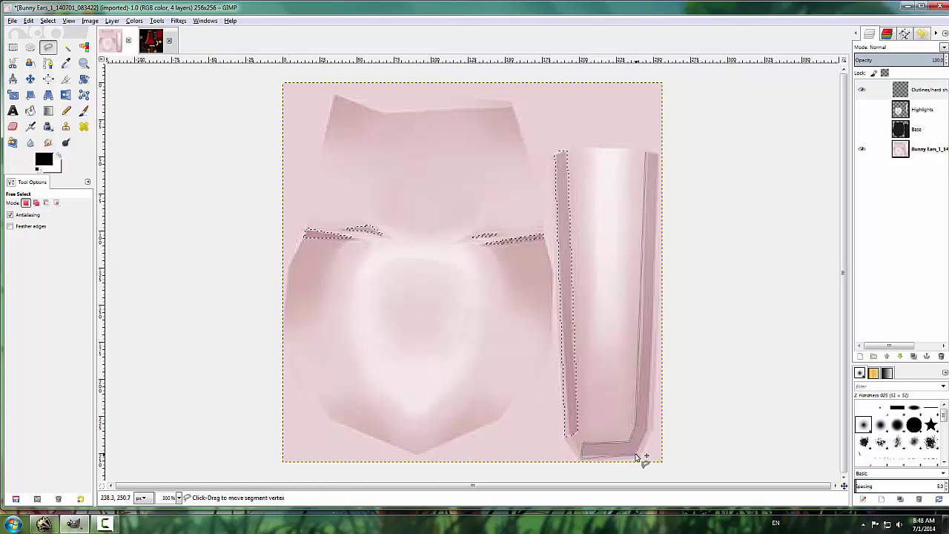
pyautogui.click(582, 458)
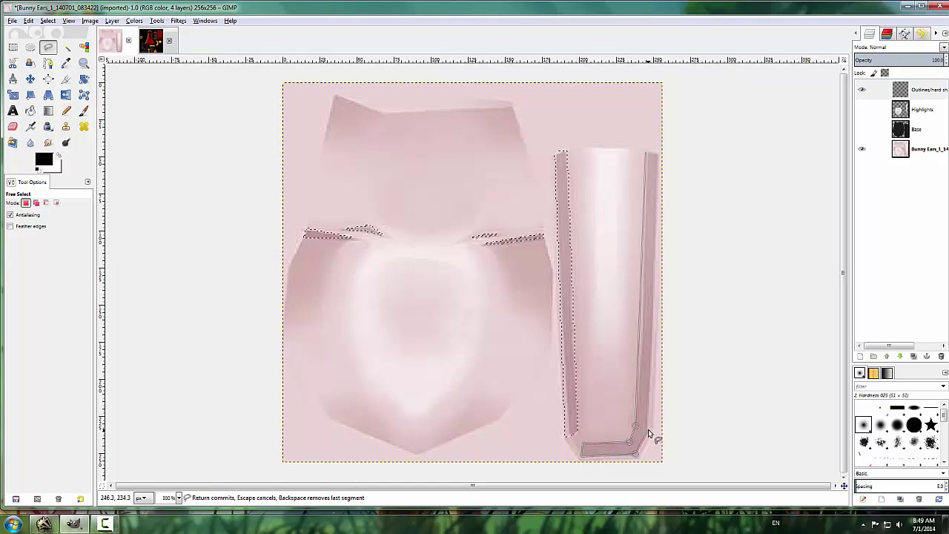
pyautogui.click(646, 156)
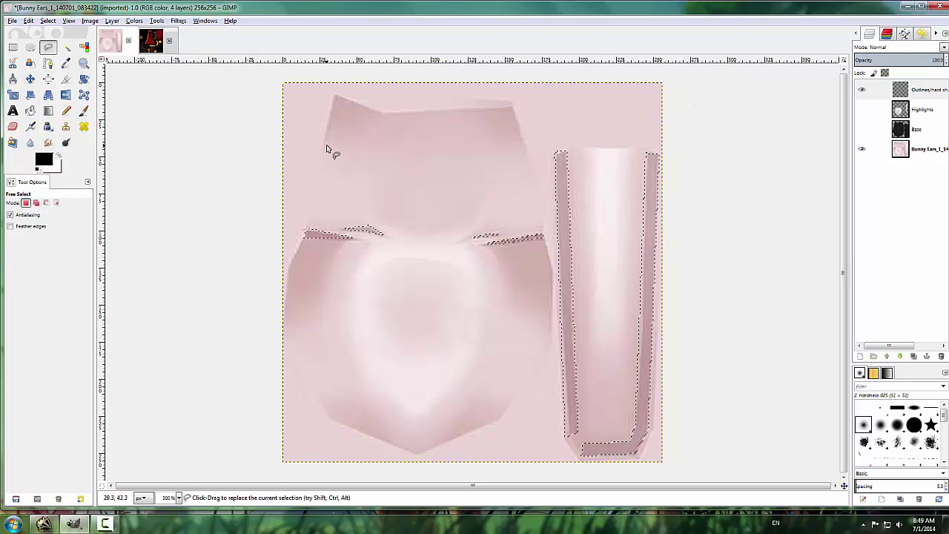
# Set the layer mode to Soft light and paint black over the selection with the hard round brush.
pyautogui.click(84, 111)
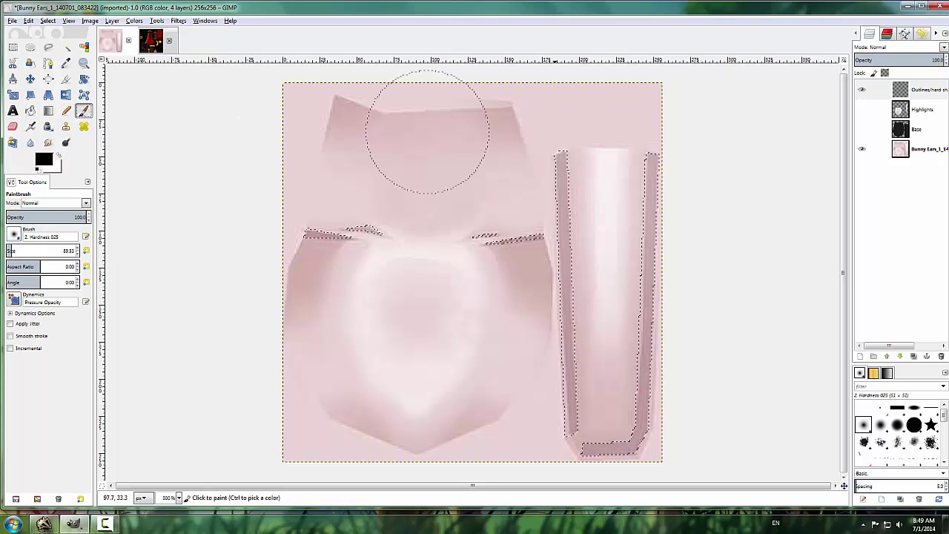
pyautogui.click(896, 49)
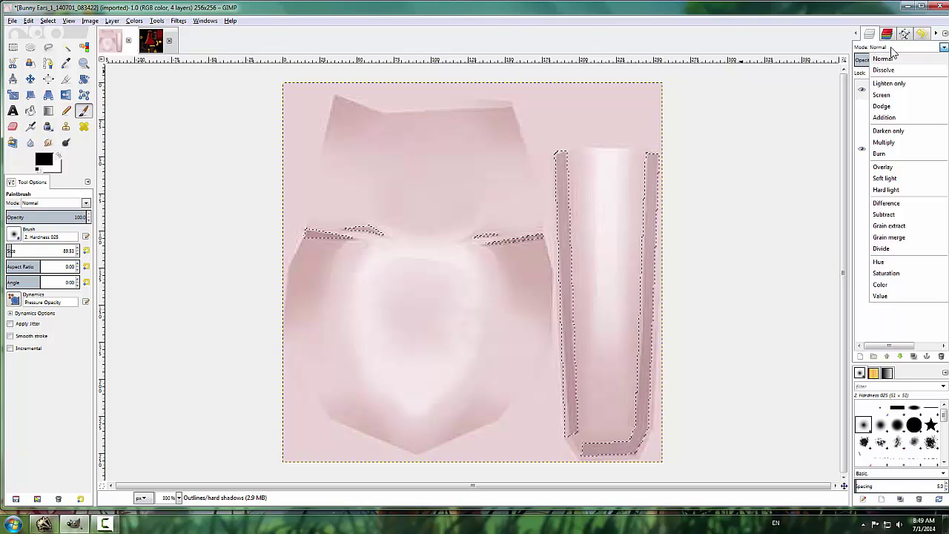
pyautogui.click(901, 179)
pyautogui.click(15, 237)
pyautogui.click(56, 271)
pyautogui.click(13, 236)
pyautogui.click(41, 267)
pyautogui.click(470, 244)
pyautogui.moveTo(863, 146)
pyautogui.mouseDown()
pyautogui.moveTo(864, 110)
pyautogui.moveTo(872, 130)
pyautogui.mouseUp()
# Start a free-form selection around the top section of the ear.
pyautogui.click(49, 47)
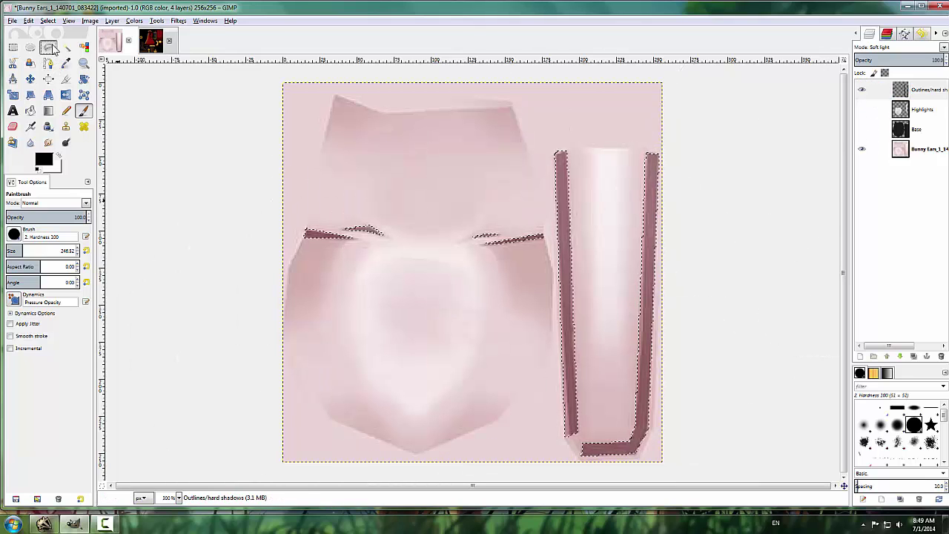
pyautogui.click(321, 170)
pyautogui.click(334, 92)
pyautogui.click(385, 113)
# Commit the ear-top selection and ready the Airbrush with the soft 025-hardness brush at about 261.
pyautogui.moveTo(514, 108)
pyautogui.mouseDown()
pyautogui.moveTo(531, 168)
pyautogui.moveTo(497, 209)
pyautogui.moveTo(323, 223)
pyautogui.mouseUp()
pyautogui.press('Return')
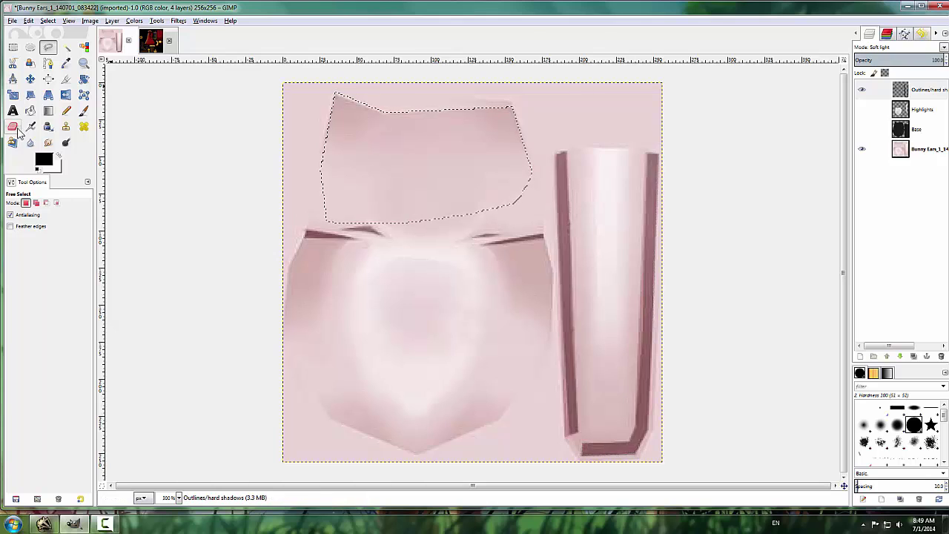
pyautogui.click(31, 126)
pyautogui.click(14, 234)
pyautogui.click(14, 261)
pyautogui.moveTo(61, 261); pyautogui.dragTo(64, 260)
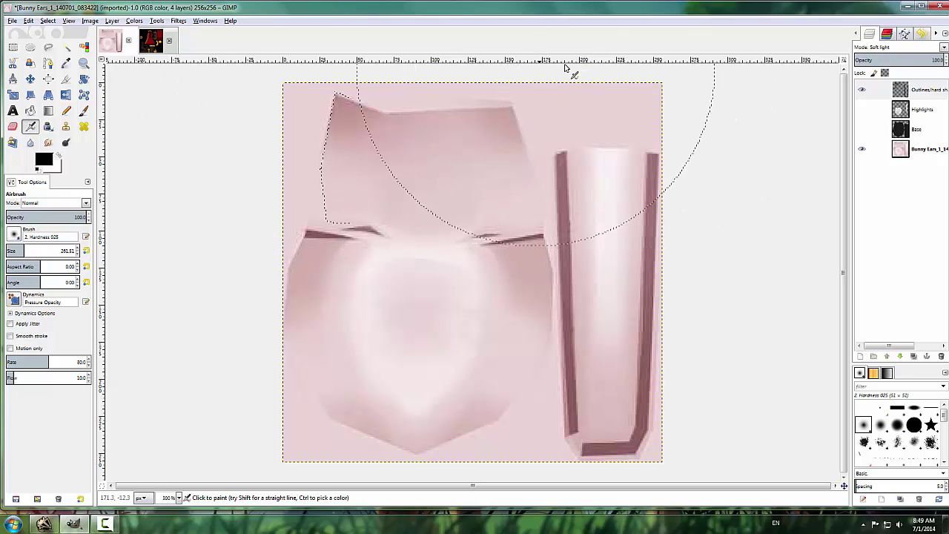
# Clear the selection, select the left side panel, and airbrush soft shading into it.
pyautogui.click(48, 47)
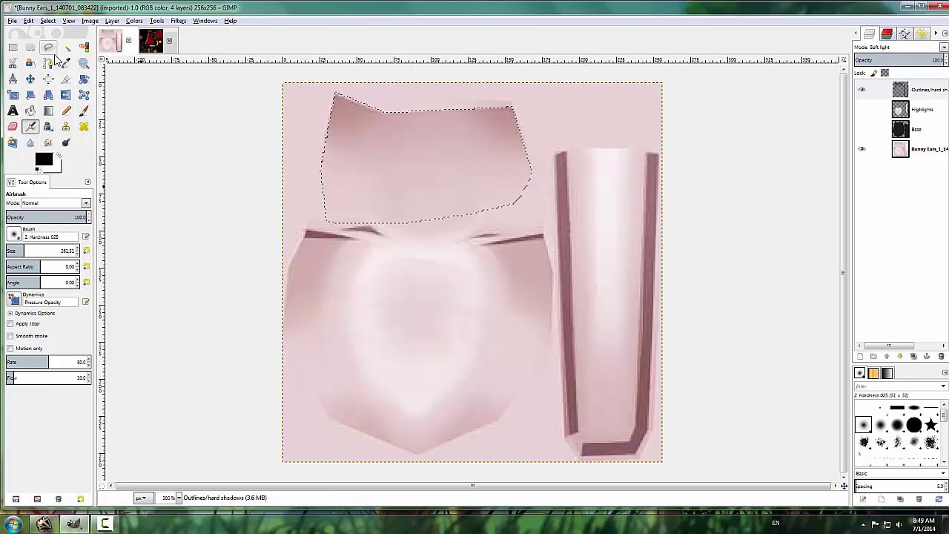
pyautogui.hotkey('ctrl', 'shift', 'a')
pyautogui.click(356, 241)
pyautogui.click(290, 273)
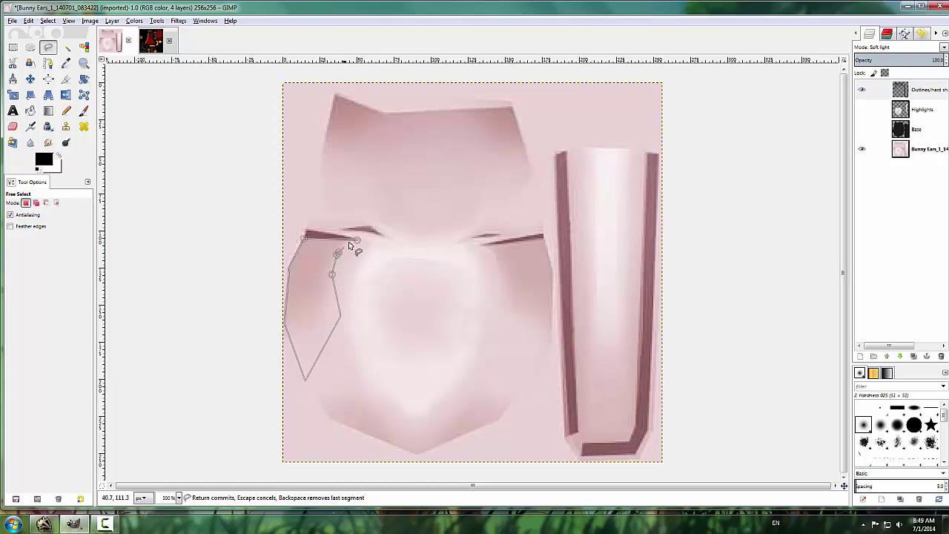
pyautogui.click(356, 241)
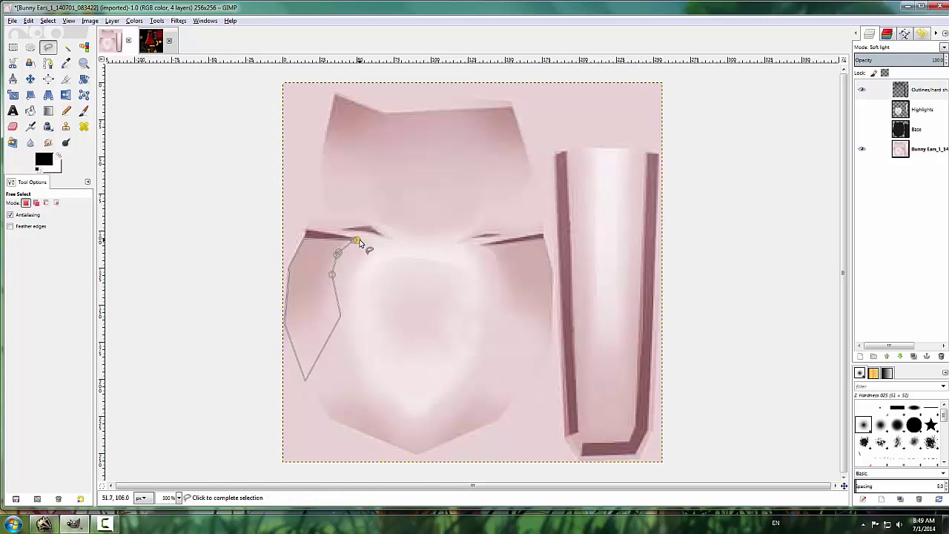
pyautogui.press('Return')
pyautogui.click(32, 126)
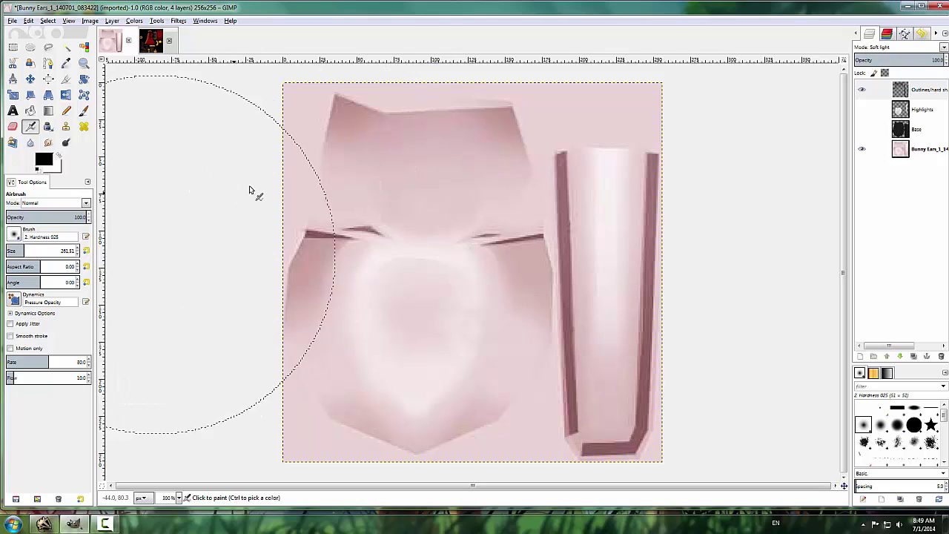
# Select the right side panel and airbrush shadow into it.
pyautogui.click(48, 47)
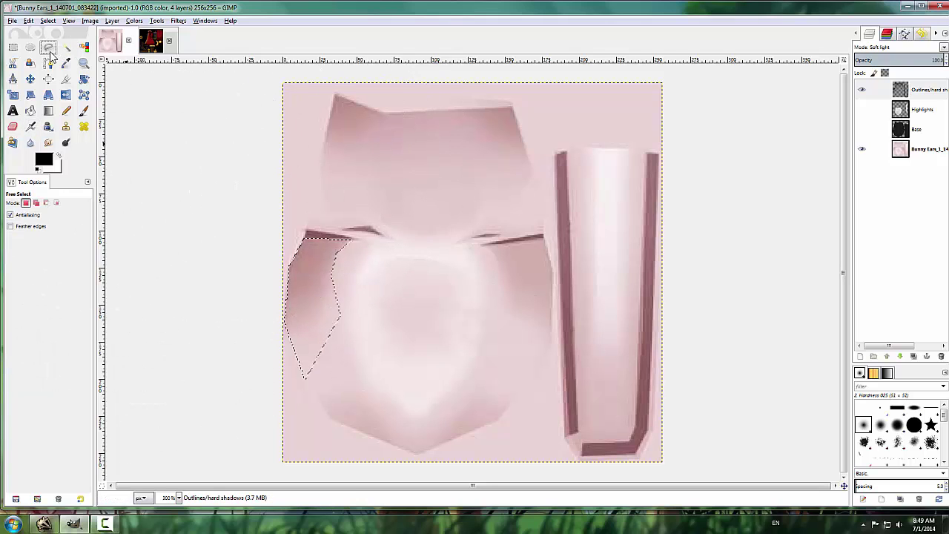
pyautogui.click(492, 247)
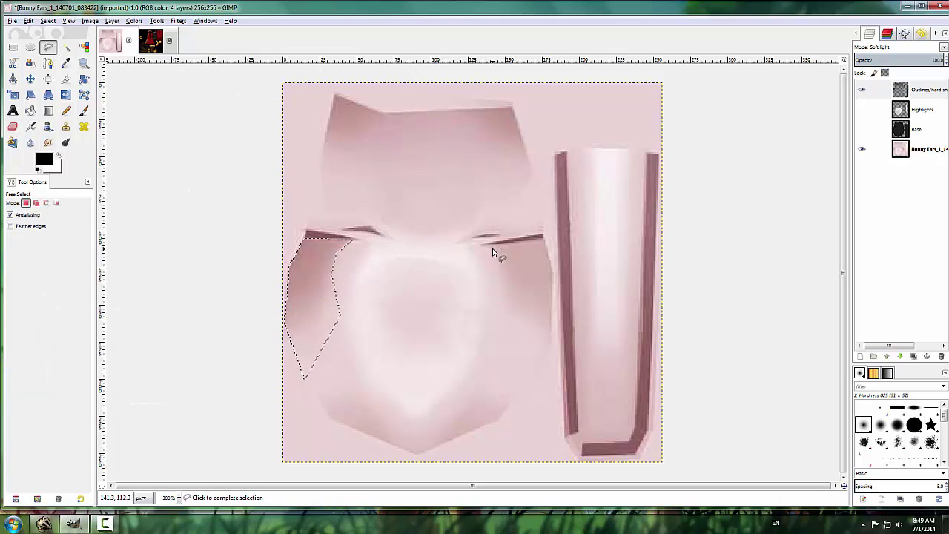
pyautogui.click(546, 242)
pyautogui.click(551, 330)
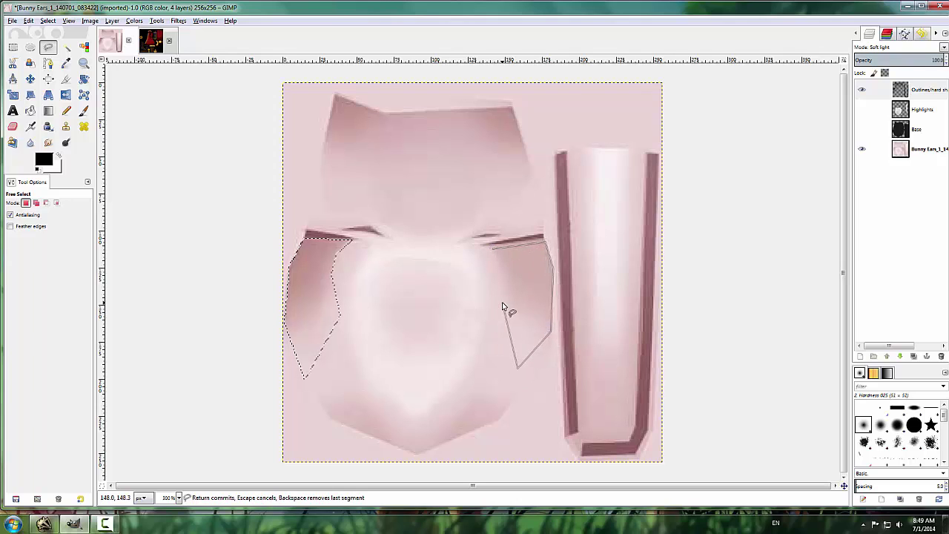
pyautogui.click(493, 249)
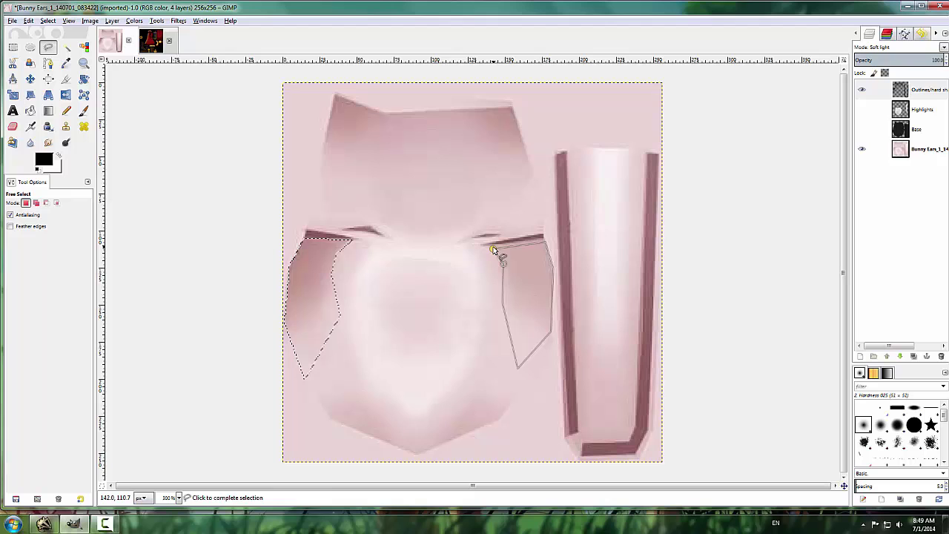
pyautogui.click(48, 127)
pyautogui.click(31, 127)
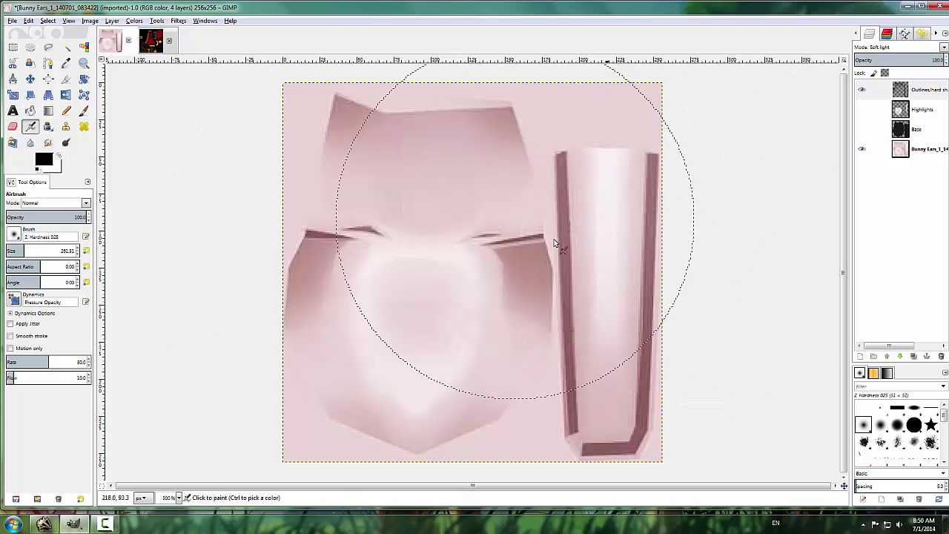
pyautogui.moveTo(557, 225)
pyautogui.mouseDown()
pyautogui.moveTo(560, 206)
pyautogui.moveTo(600, 218)
pyautogui.mouseUp()
# Select the bottom section of the central shape and reduce the airbrush size to about 209.
pyautogui.click(47, 49)
pyautogui.click(329, 419)
pyautogui.click(501, 420)
pyautogui.click(526, 383)
pyautogui.click(486, 337)
pyautogui.click(289, 354)
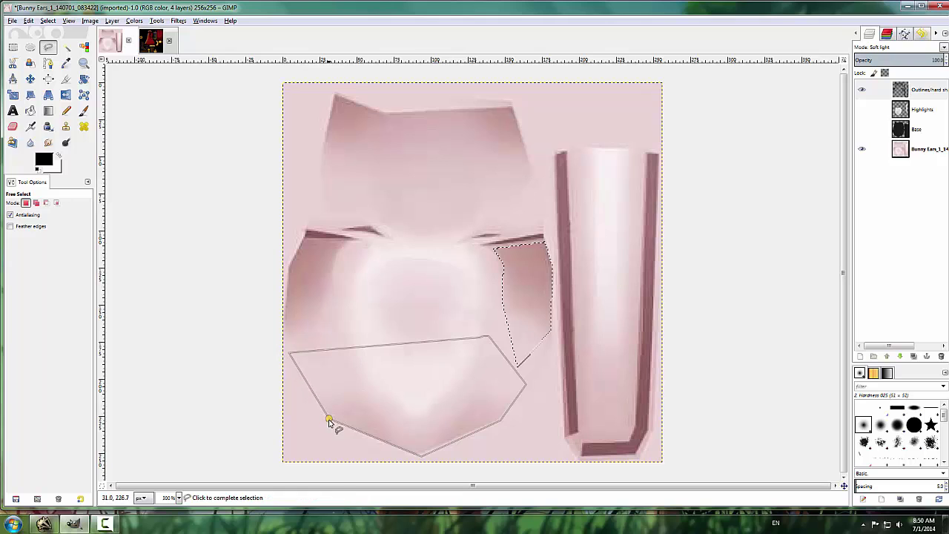
pyautogui.click(329, 419)
pyautogui.click(30, 126)
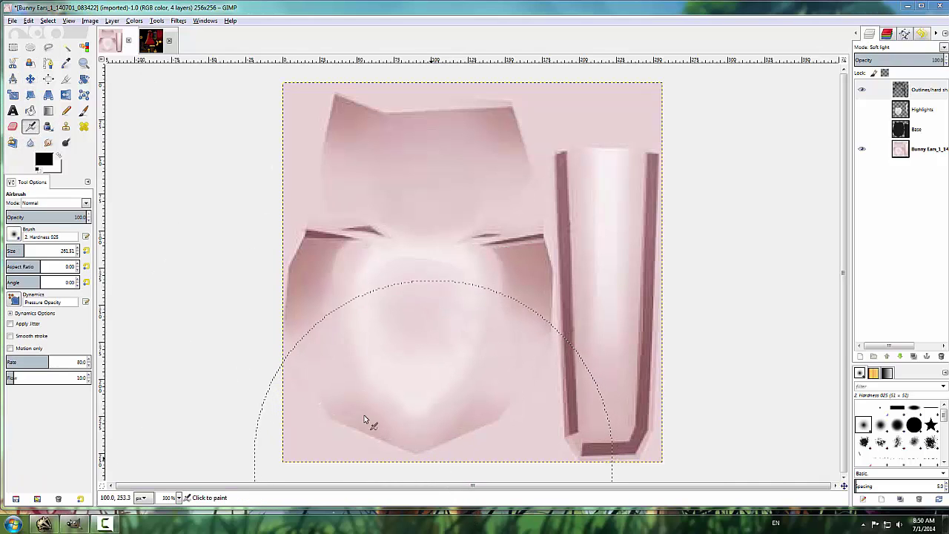
pyautogui.moveTo(34, 251); pyautogui.dragTo(2, 253)
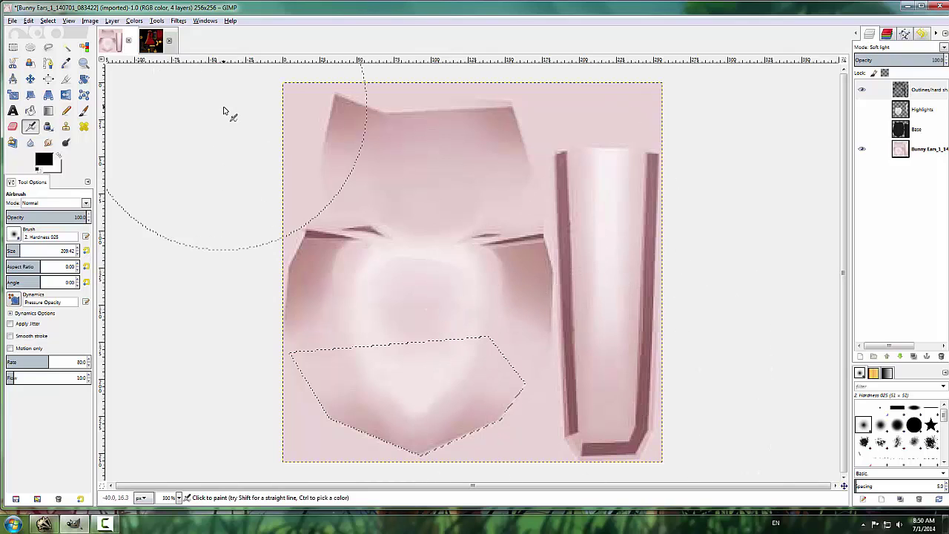
# Outline the tall ear strip with a free-form selection.
pyautogui.click(48, 47)
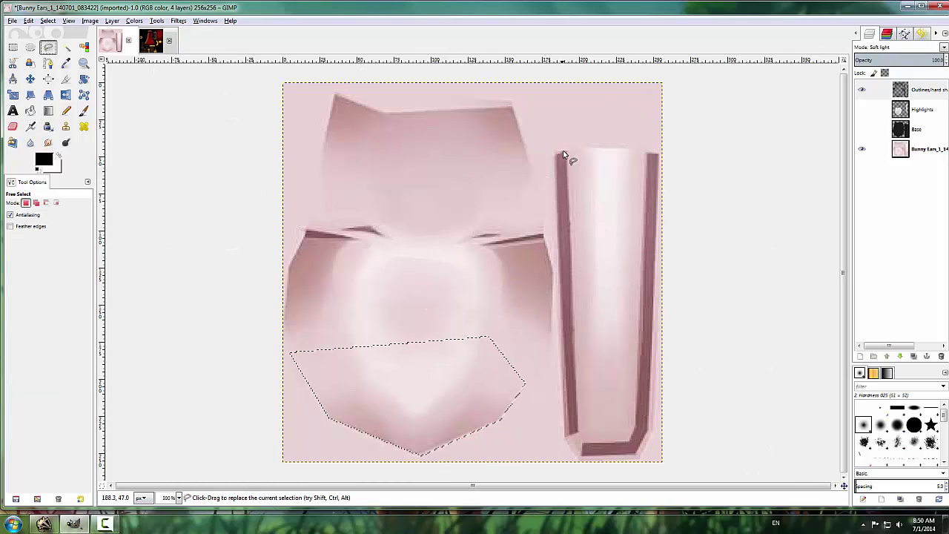
pyautogui.click(565, 154)
pyautogui.click(577, 429)
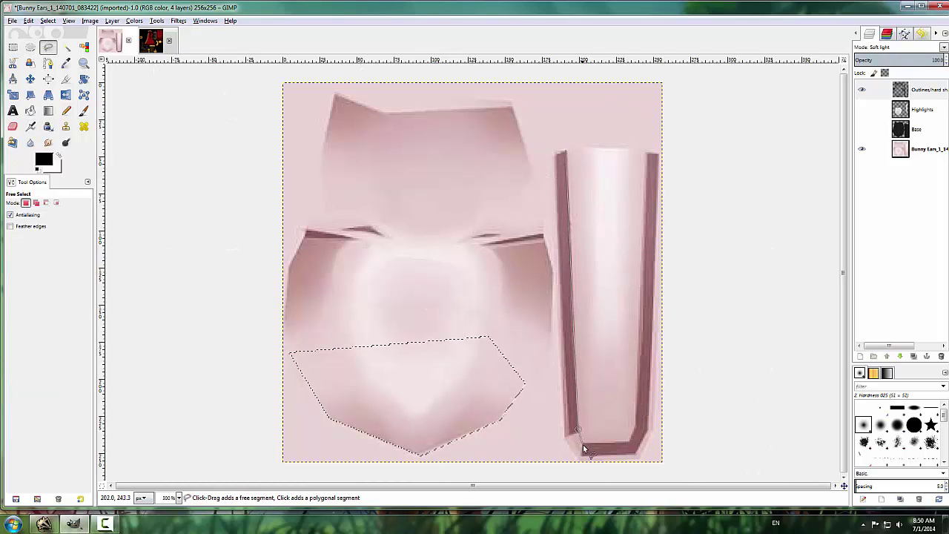
pyautogui.click(582, 443)
pyautogui.click(627, 442)
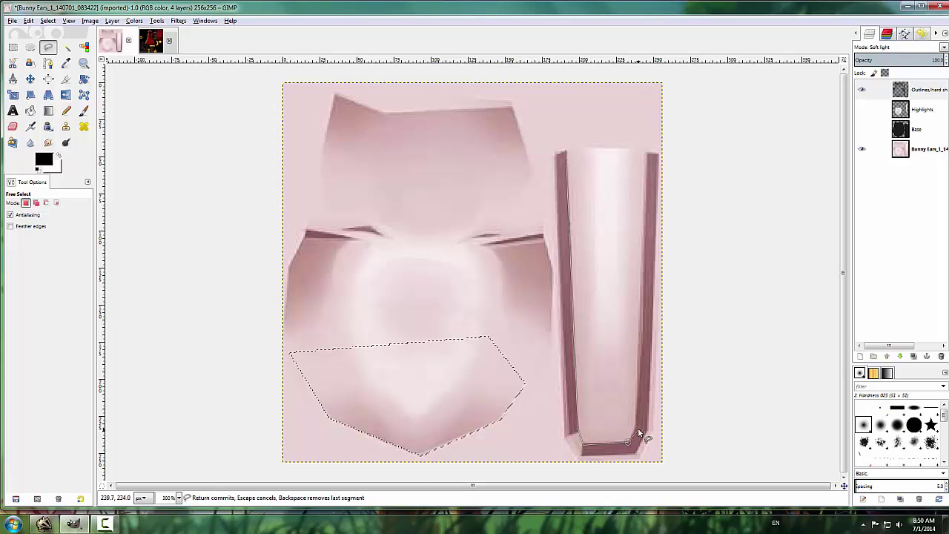
pyautogui.click(650, 153)
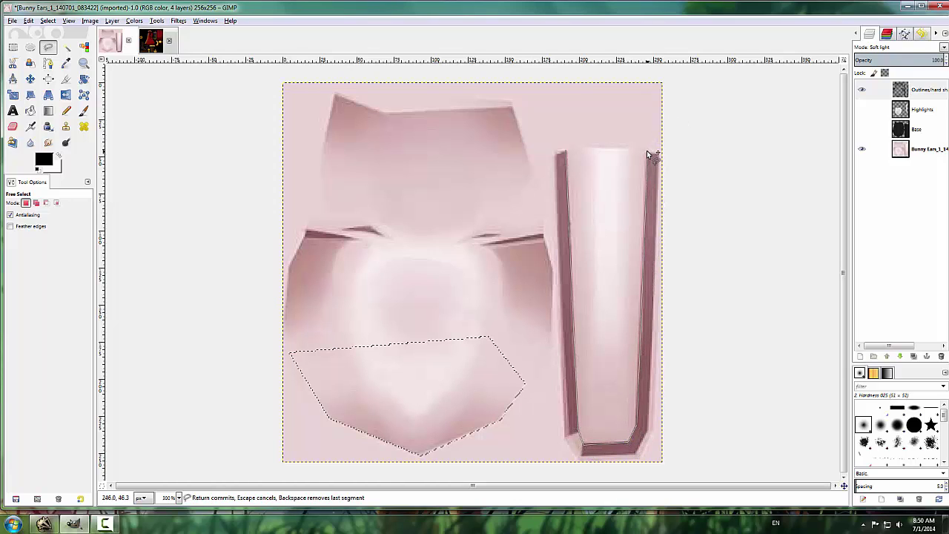
pyautogui.click(600, 147)
pyautogui.click(565, 154)
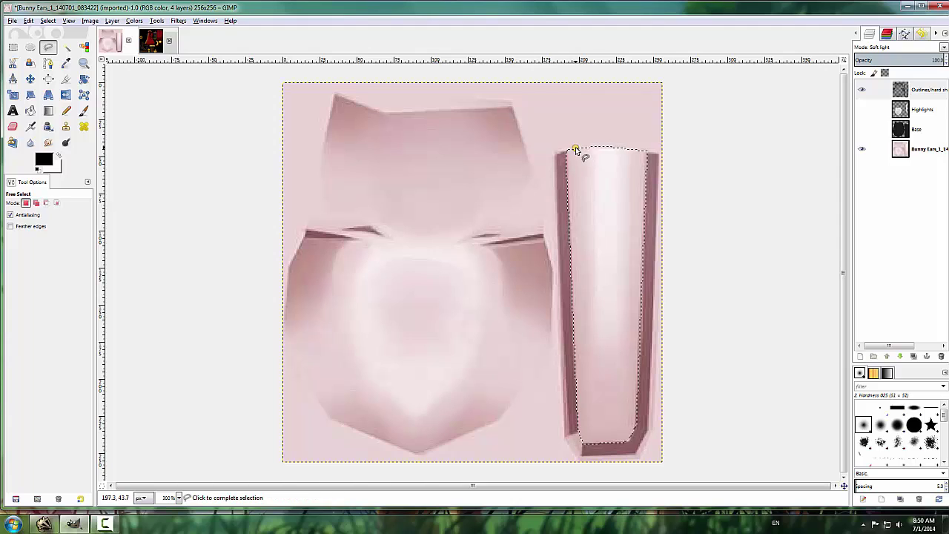
# Add the strip's inner edge to the selection and airbrush shadow into it.
pyautogui.click(592, 150)
pyautogui.click(595, 383)
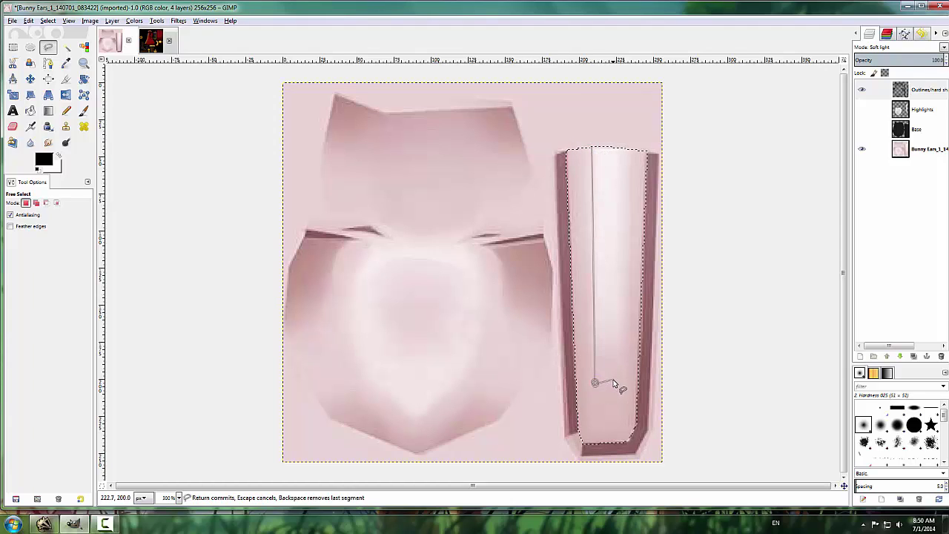
pyautogui.click(616, 360)
pyautogui.click(617, 149)
pyautogui.press('Return')
pyautogui.press('a')
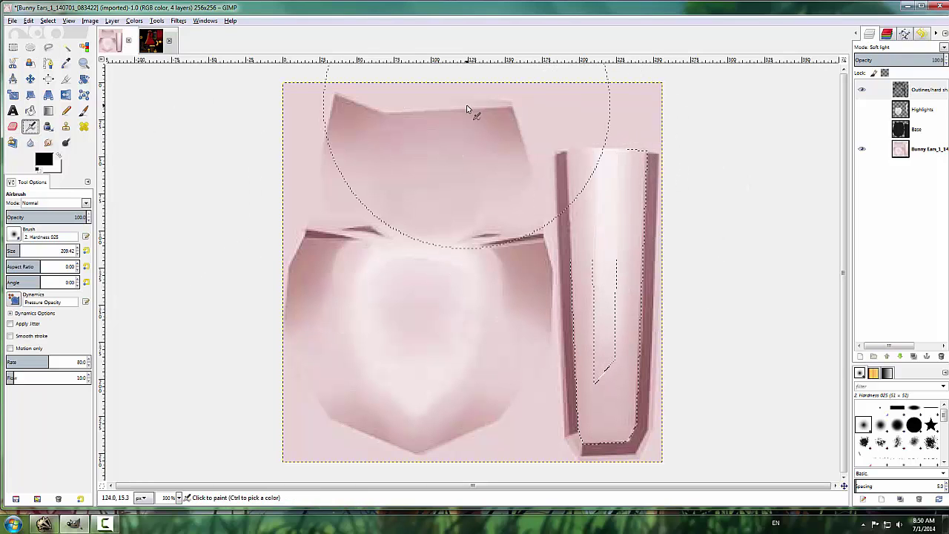
pyautogui.moveTo(486, 324)
pyautogui.mouseDown()
pyautogui.moveTo(467, 81)
pyautogui.moveTo(475, 390)
pyautogui.moveTo(794, 364)
pyautogui.moveTo(731, 148)
pyautogui.moveTo(710, 111)
pyautogui.moveTo(737, 413)
pyautogui.moveTo(748, 369)
pyautogui.moveTo(754, 421)
pyautogui.moveTo(668, 334)
pyautogui.mouseUp()
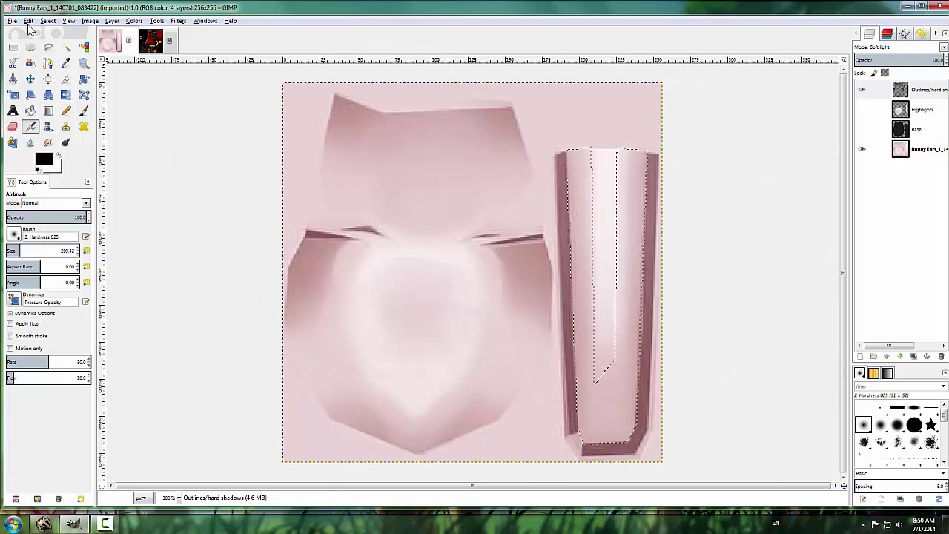
# Select the strip's bottom corner, airbrush it, then deselect everything.
pyautogui.click(48, 47)
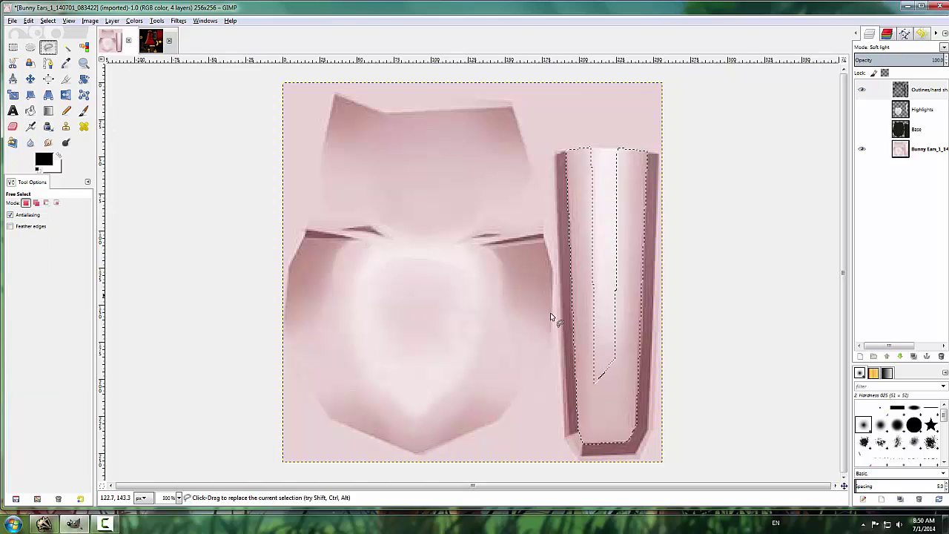
pyautogui.click(585, 448)
pyautogui.click(570, 452)
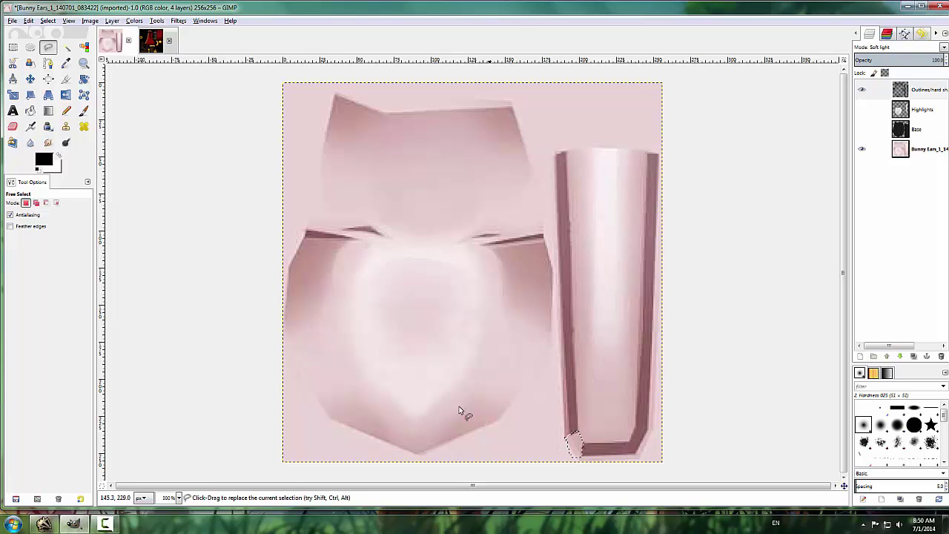
pyautogui.click(28, 128)
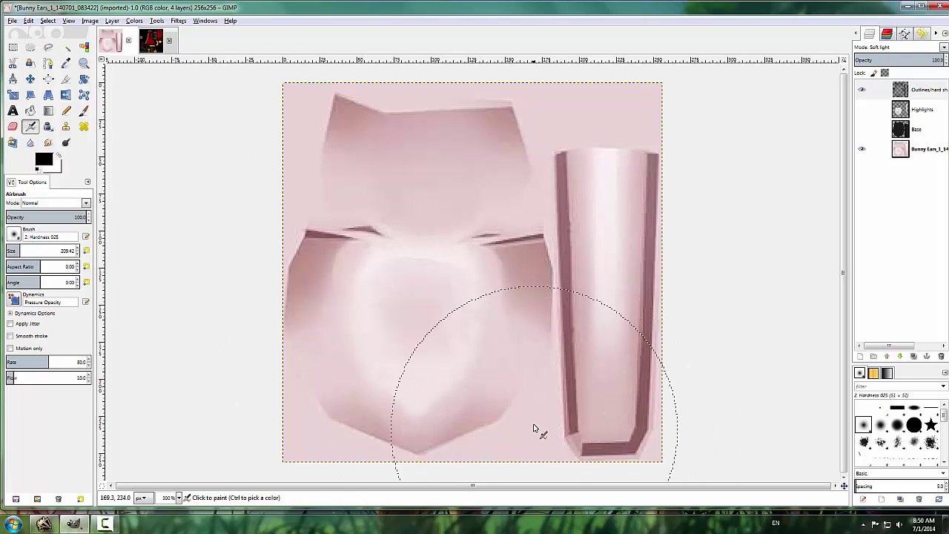
pyautogui.click(48, 20)
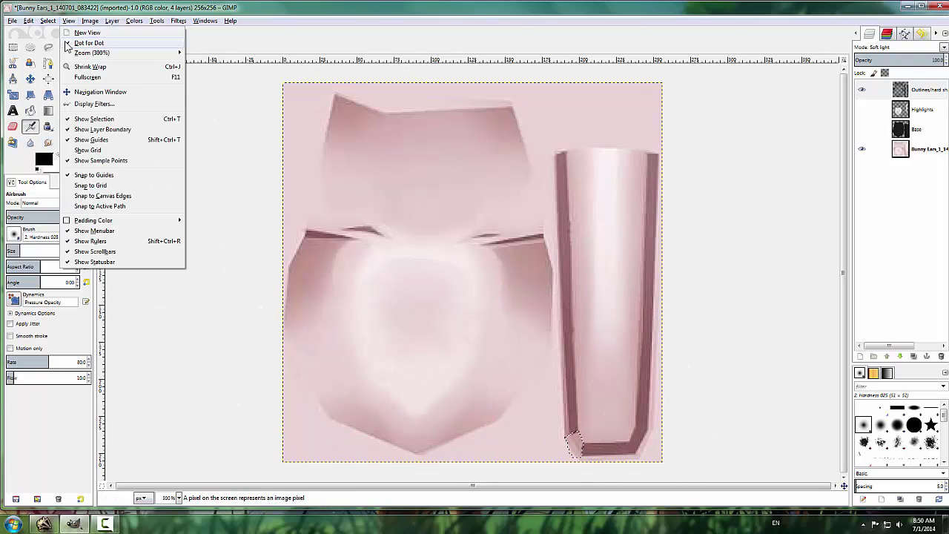
pyautogui.click(55, 33)
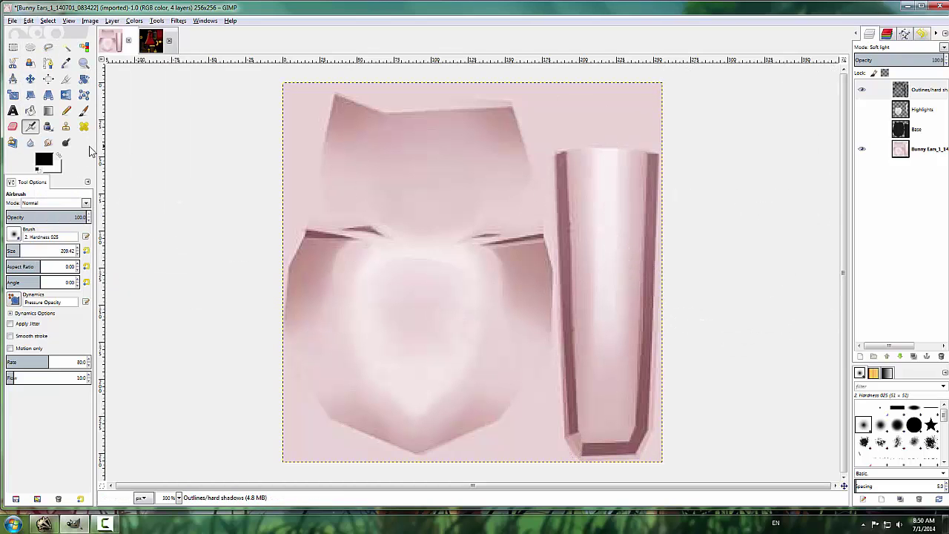
pyautogui.click(48, 47)
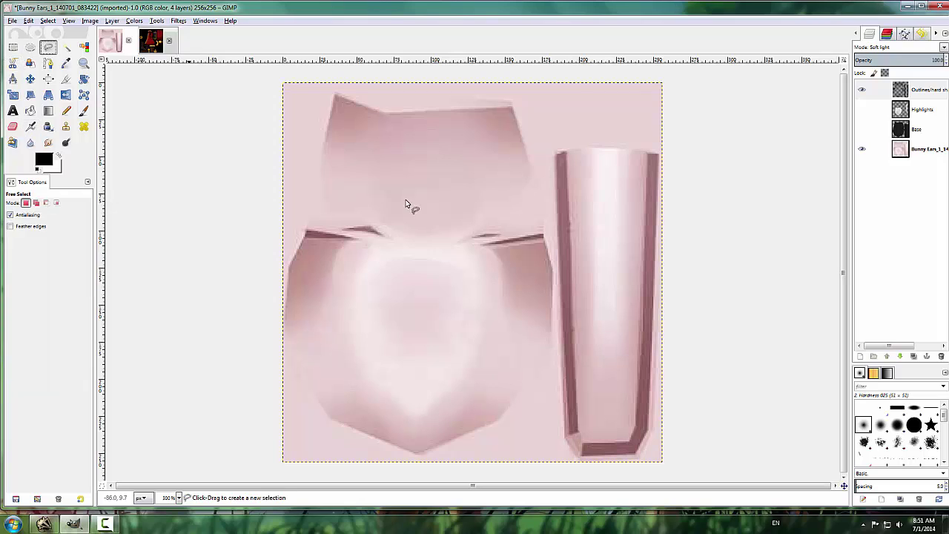
pyautogui.click(862, 109)
pyautogui.click(863, 130)
pyautogui.keyDown('ctrl'); pyautogui.scroll(-1, 673, 184); pyautogui.keyUp('ctrl')
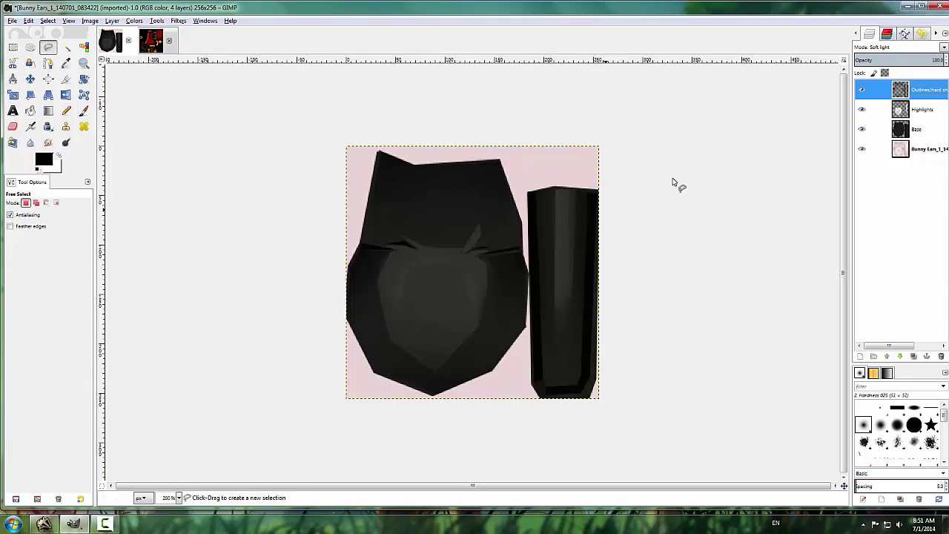
pyautogui.keyDown('ctrl'); pyautogui.scroll(1, 640, 232); pyautogui.keyUp('ctrl')
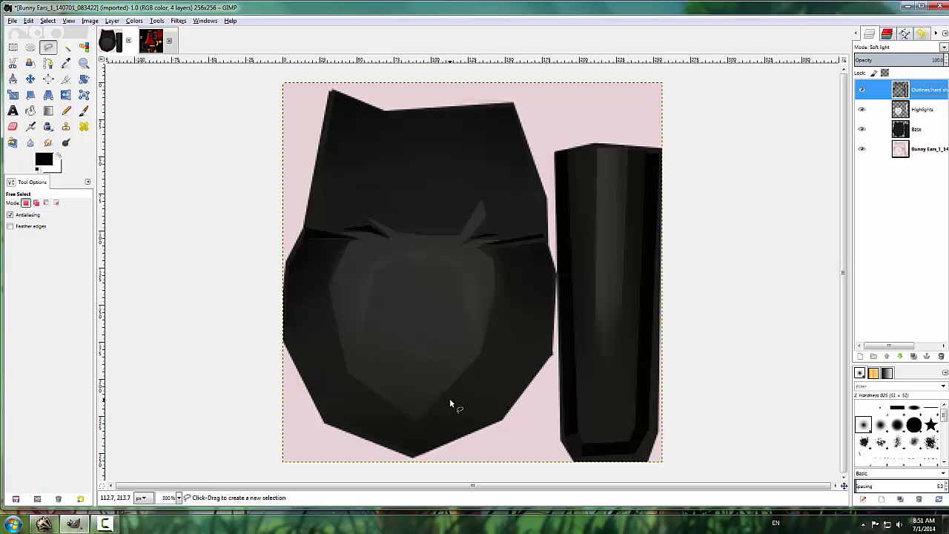
pyautogui.click(862, 109)
pyautogui.click(862, 129)
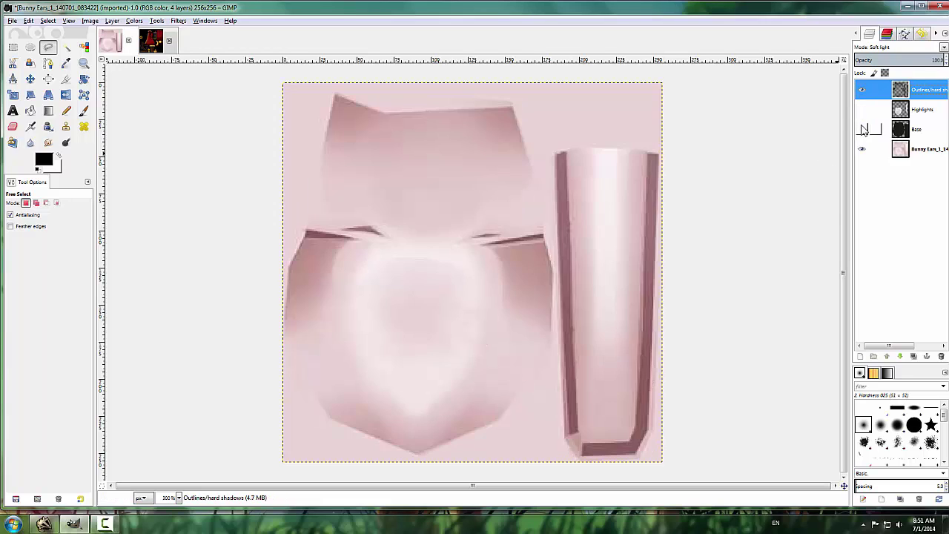
pyautogui.click(862, 129)
pyautogui.click(862, 109)
pyautogui.click(862, 109)
pyautogui.click(862, 129)
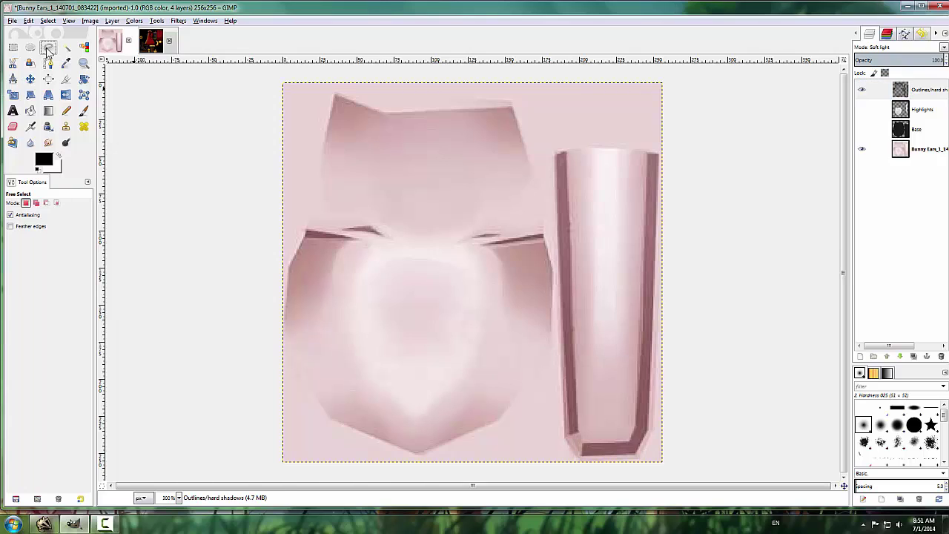
# Outline a selection around the streak atop the left side panel.
pyautogui.click(390, 238)
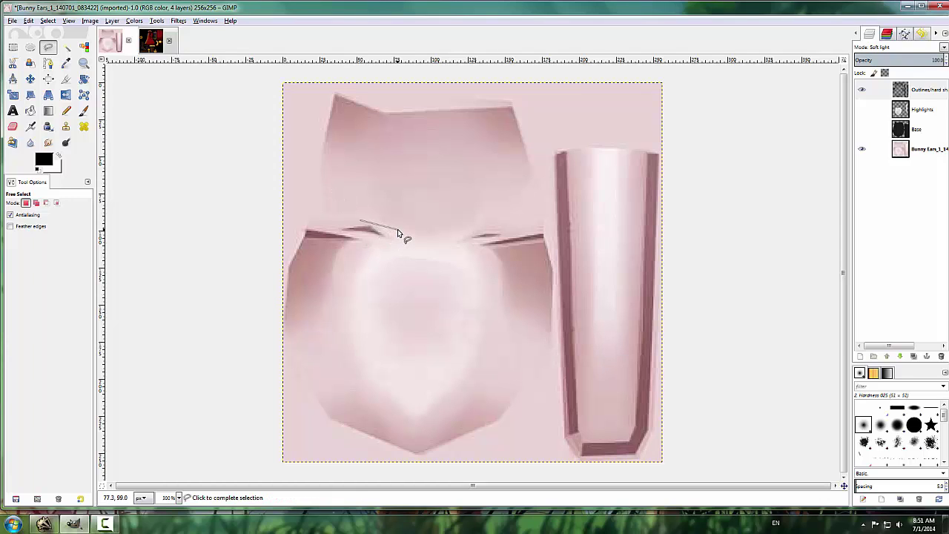
pyautogui.click(373, 214)
pyautogui.click(348, 150)
pyautogui.click(359, 101)
pyautogui.click(478, 213)
pyautogui.click(454, 229)
pyautogui.click(423, 232)
pyautogui.click(398, 229)
pyautogui.click(30, 126)
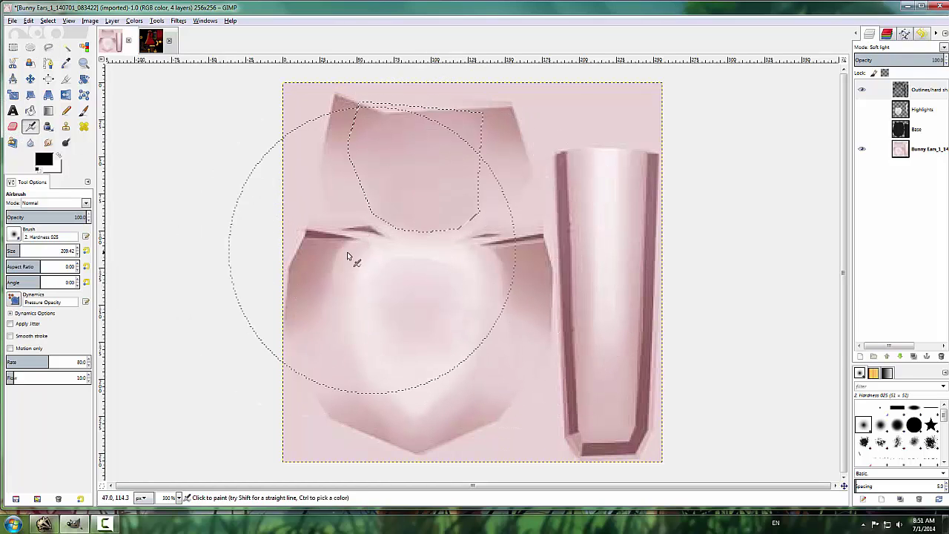
# Show the Base and Highlights layers, deselect, and toggle their visibility to compare the result.
pyautogui.click(862, 129)
pyautogui.click(862, 109)
pyautogui.click(47, 21)
pyautogui.click(59, 49)
pyautogui.press('-')
pyautogui.press('+')
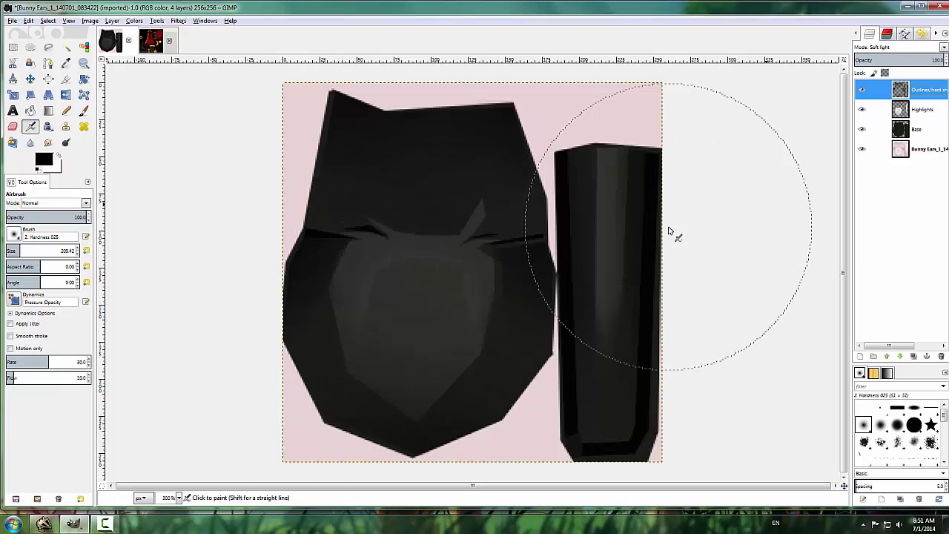
pyautogui.click(862, 129)
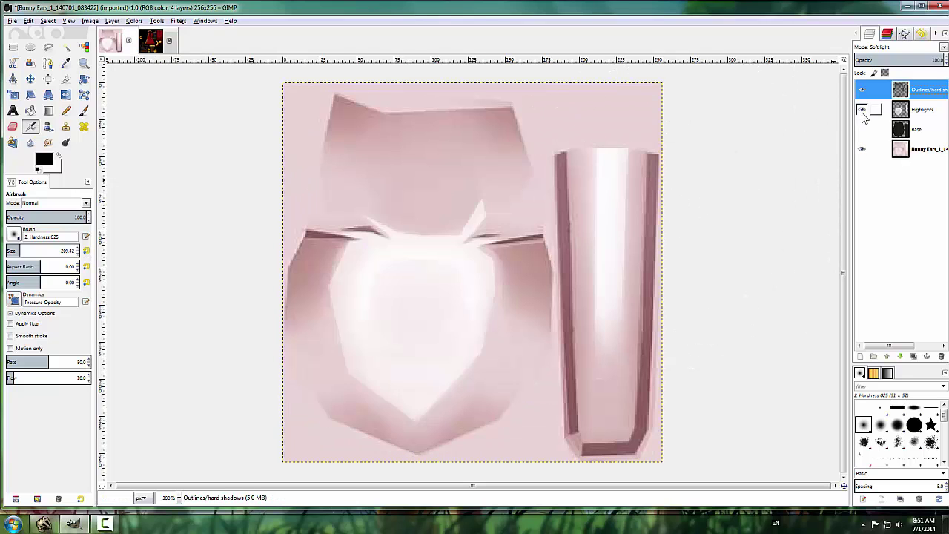
pyautogui.click(861, 109)
pyautogui.click(862, 109)
pyautogui.click(861, 129)
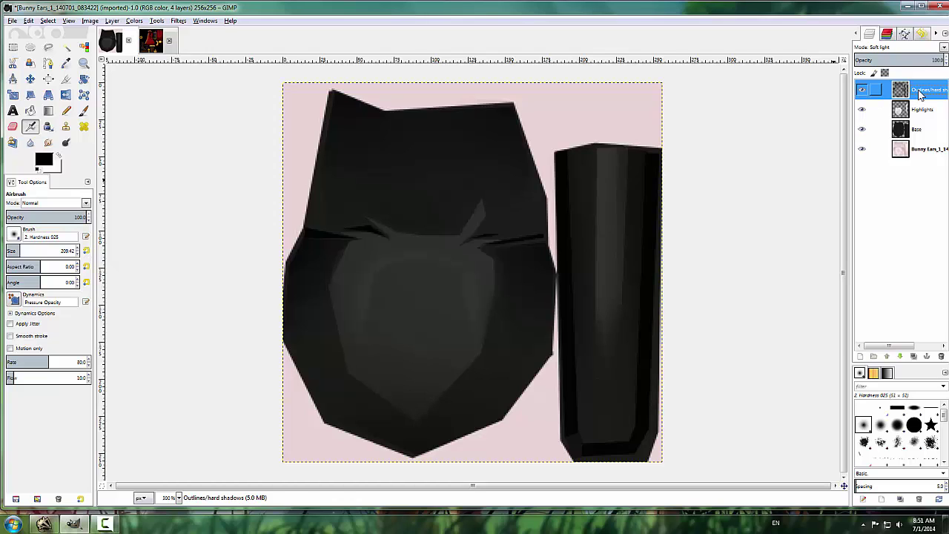
# On the Highlights layer, blur the central crease with a size-51 Blur brush, then smudge it.
pyautogui.click(922, 111)
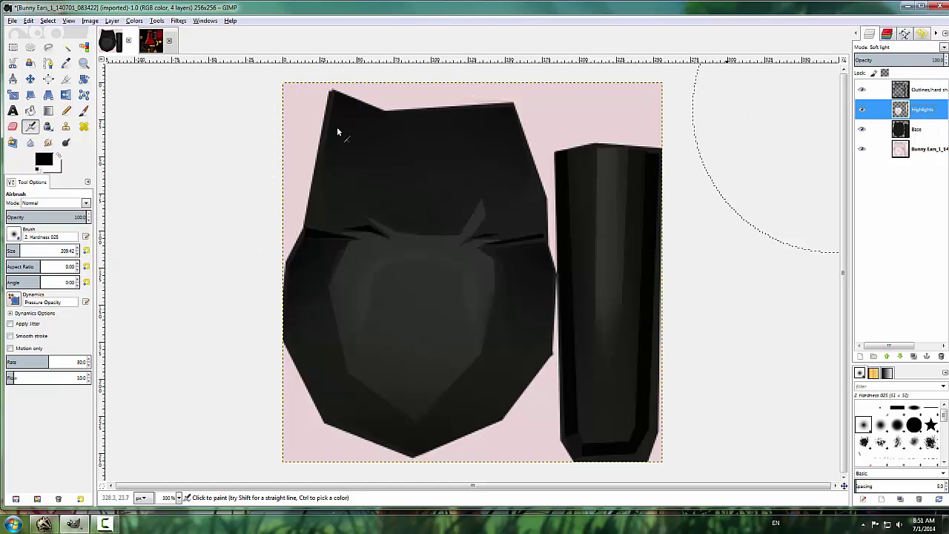
pyautogui.click(30, 143)
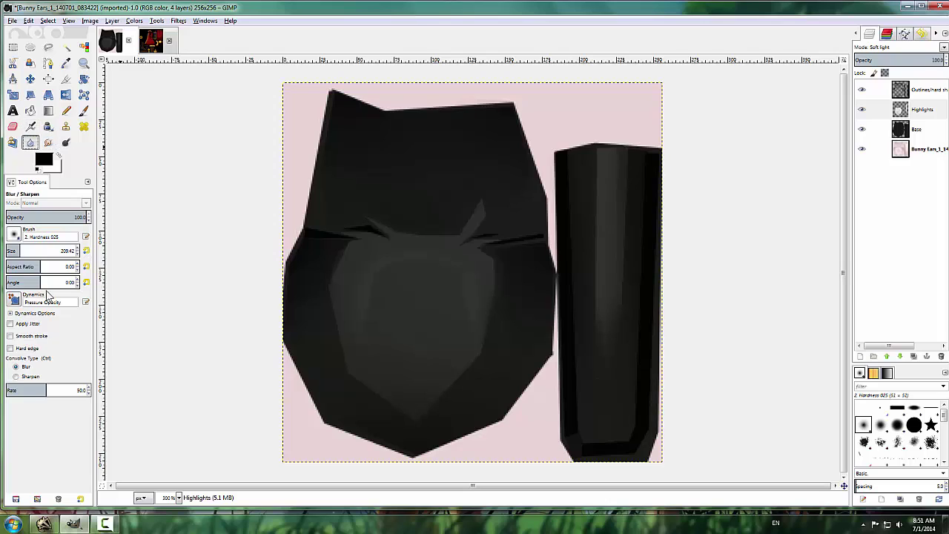
pyautogui.click(86, 251)
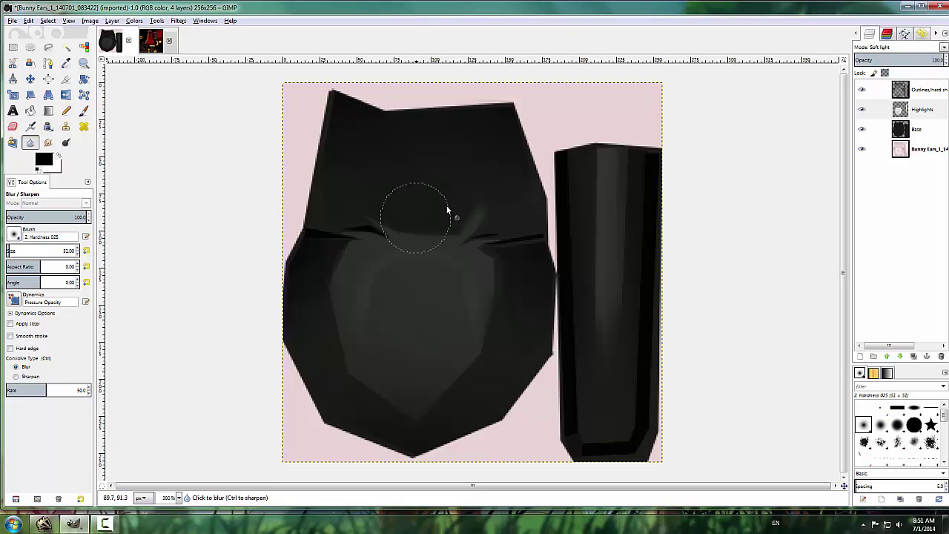
pyautogui.click(474, 197)
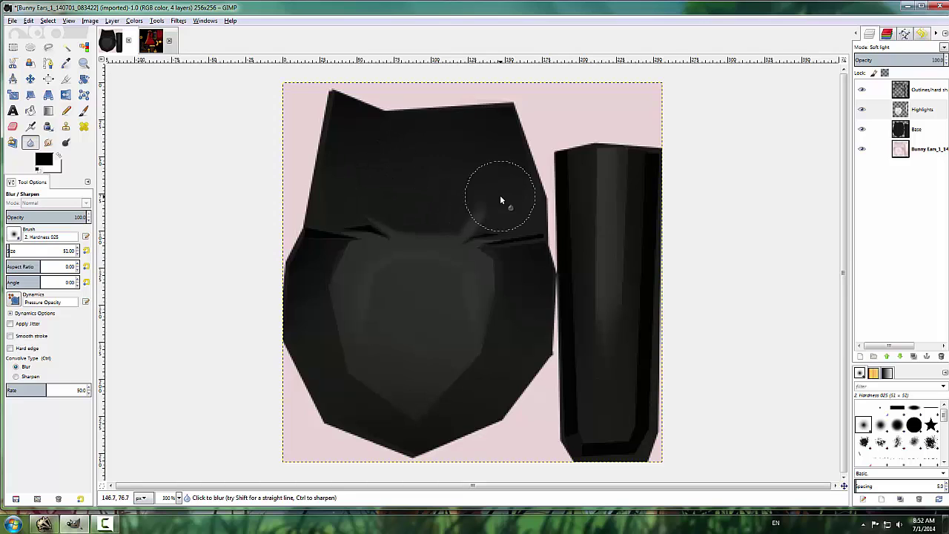
pyautogui.click(48, 142)
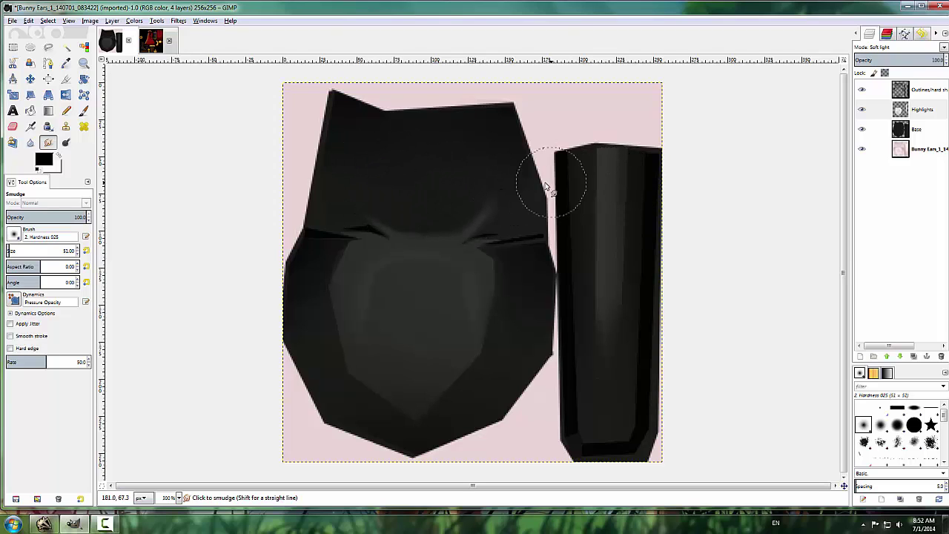
pyautogui.click(12, 21)
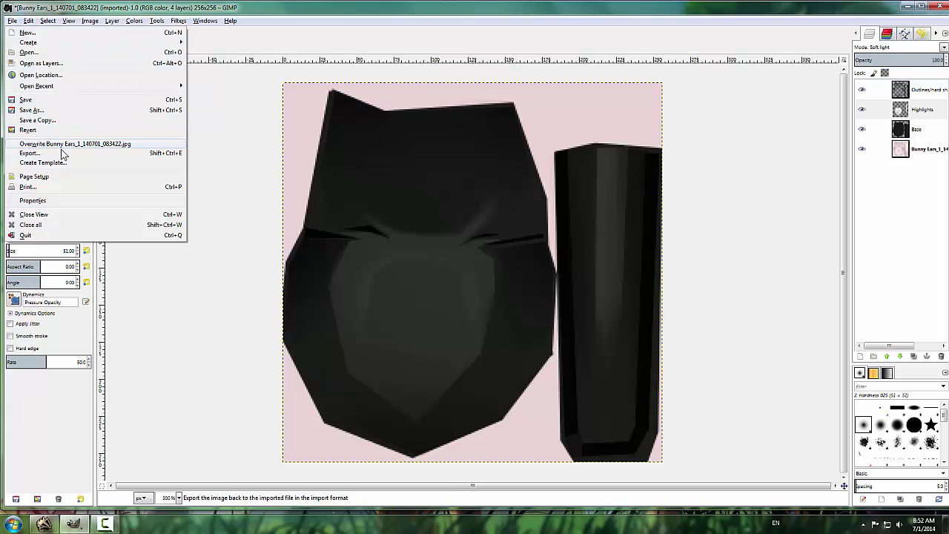
# Export the image as JPEG at quality 90 into Desktop > Original Lost Saga Gear texture > newer.
pyautogui.click(64, 154)
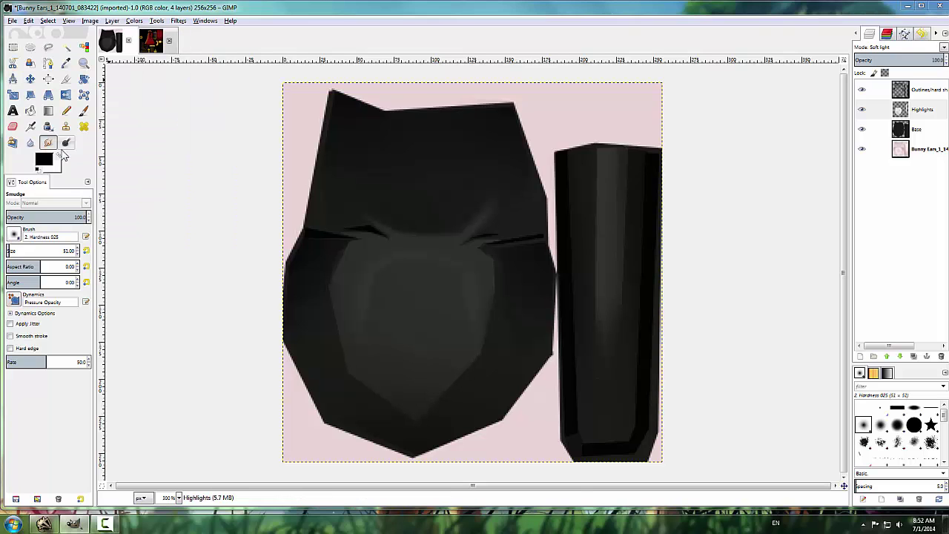
pyautogui.click(325, 155)
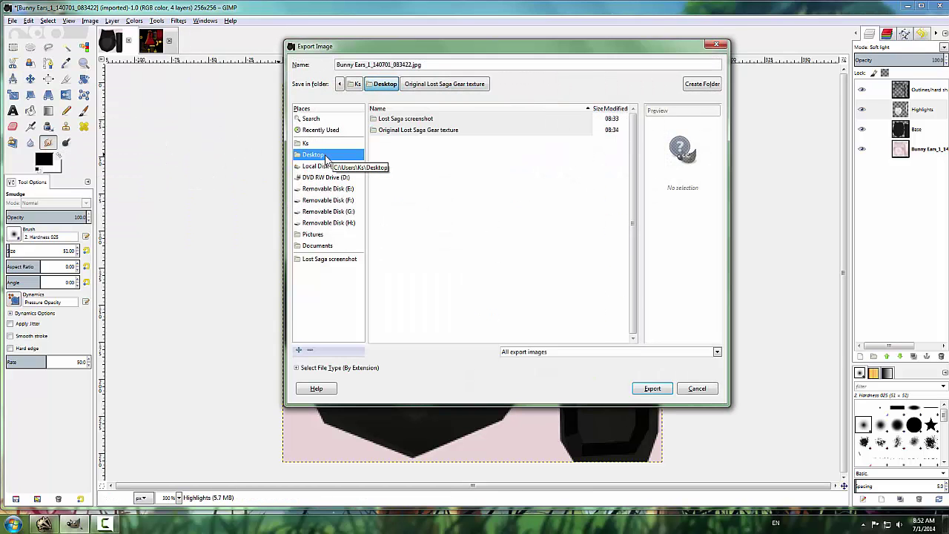
pyautogui.doubleClick(404, 130)
pyautogui.doubleClick(393, 118)
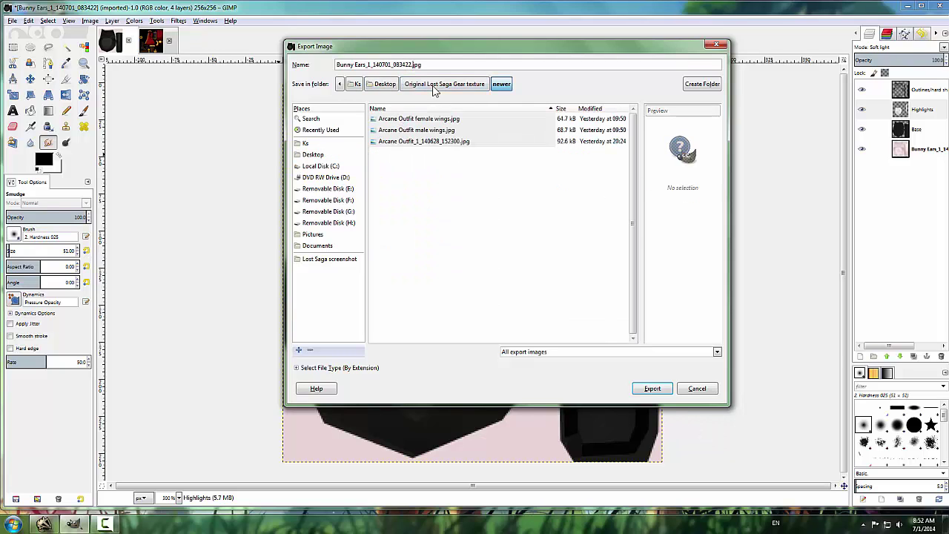
pyautogui.click(647, 388)
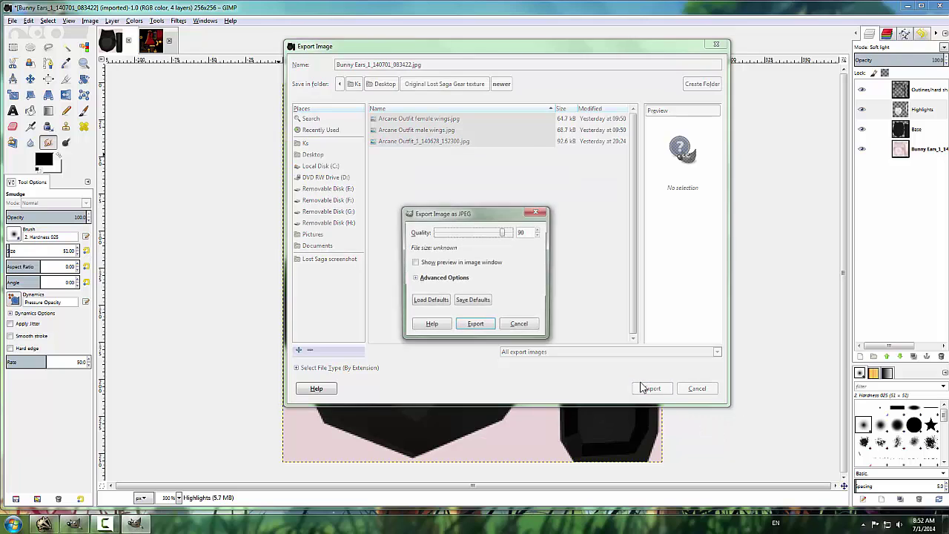
pyautogui.click(475, 326)
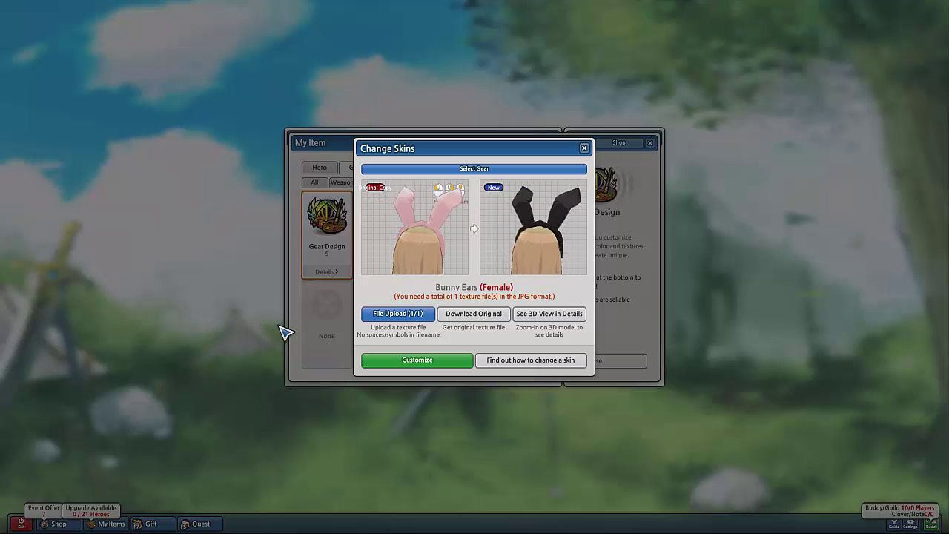
# Open the Bunny Ears 3D view in Change Skins, zoom in, and tilt to see from above.
pyautogui.click(547, 319)
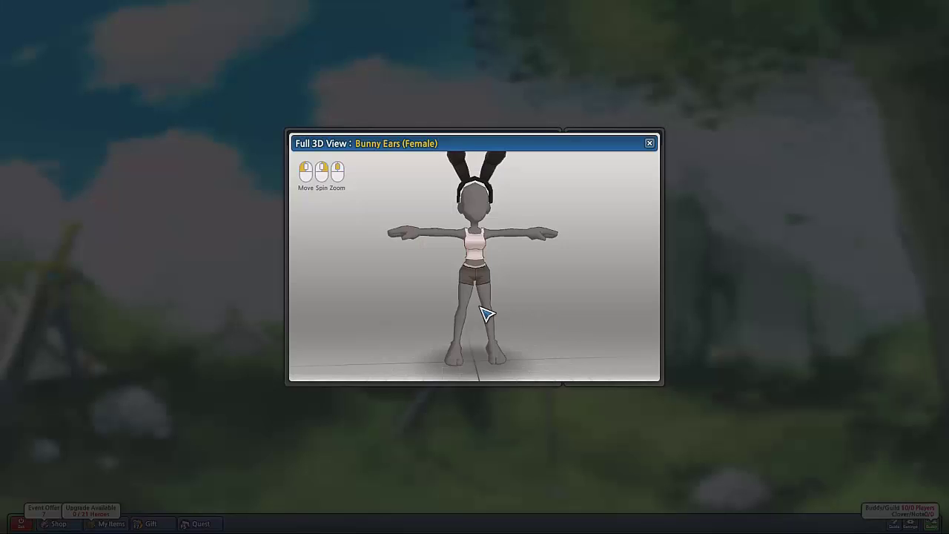
pyautogui.scroll(5, 512, 185)
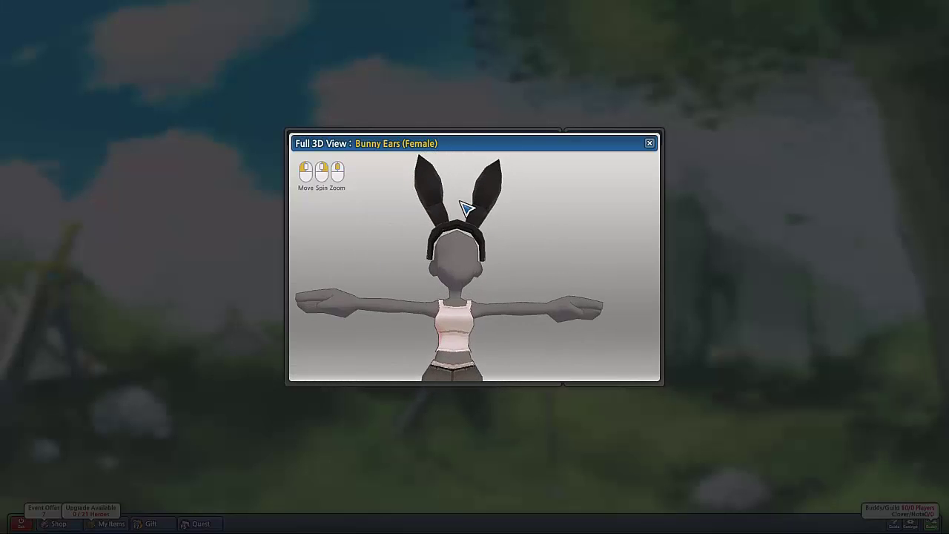
pyautogui.moveTo(463, 185); pyautogui.dragTo(528, 300, button='middle')
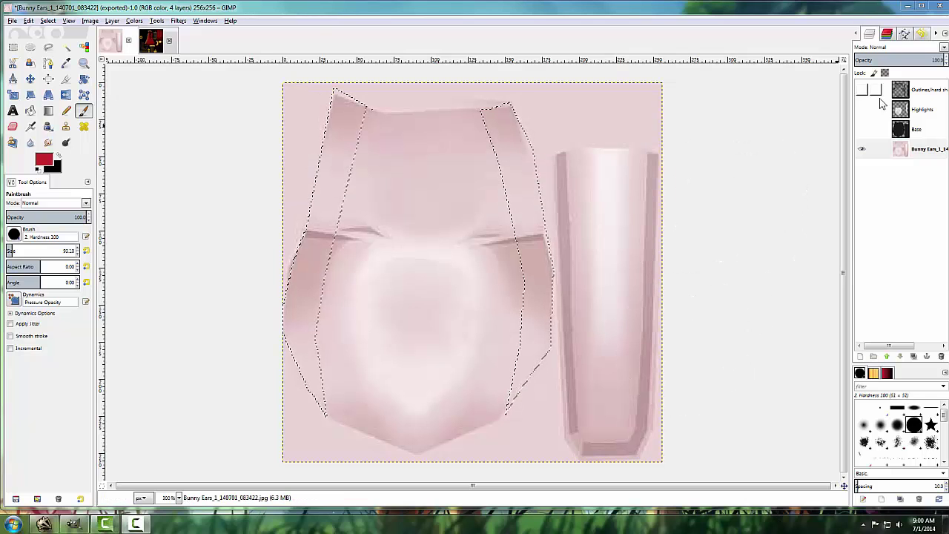
# Show the Base, Highlights and Outlines layers and subtract the area near the top-left ear from the selection.
pyautogui.click(862, 129)
pyautogui.click(861, 109)
pyautogui.click(862, 90)
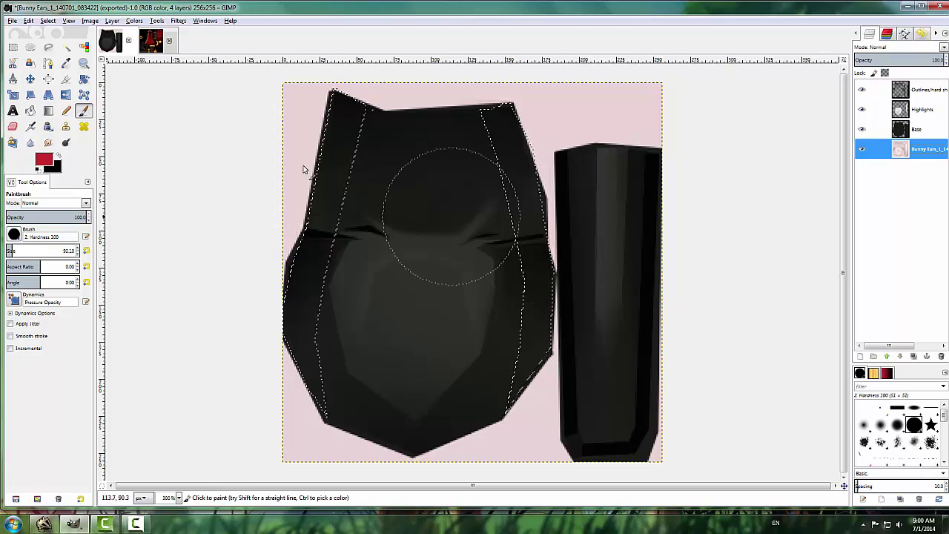
pyautogui.click(48, 47)
pyautogui.press('ctrl')
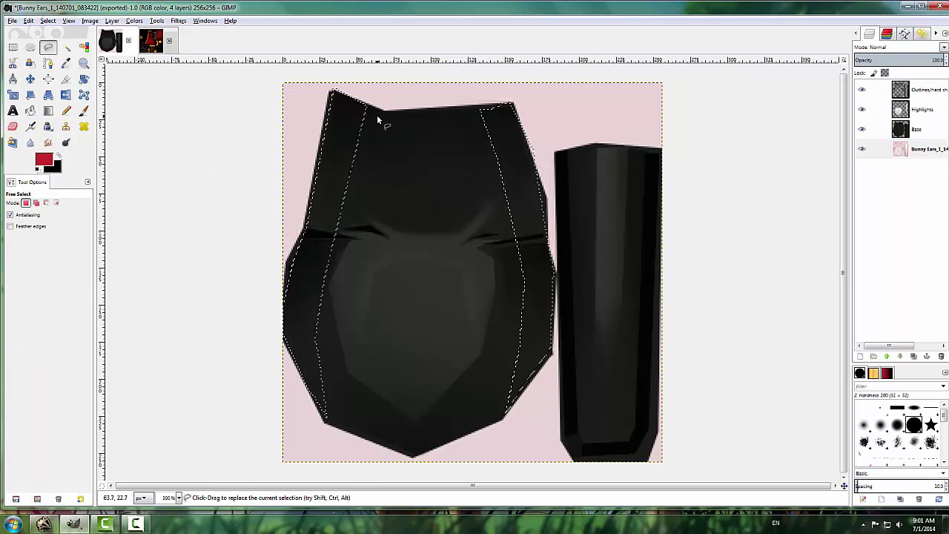
pyautogui.press('Return')
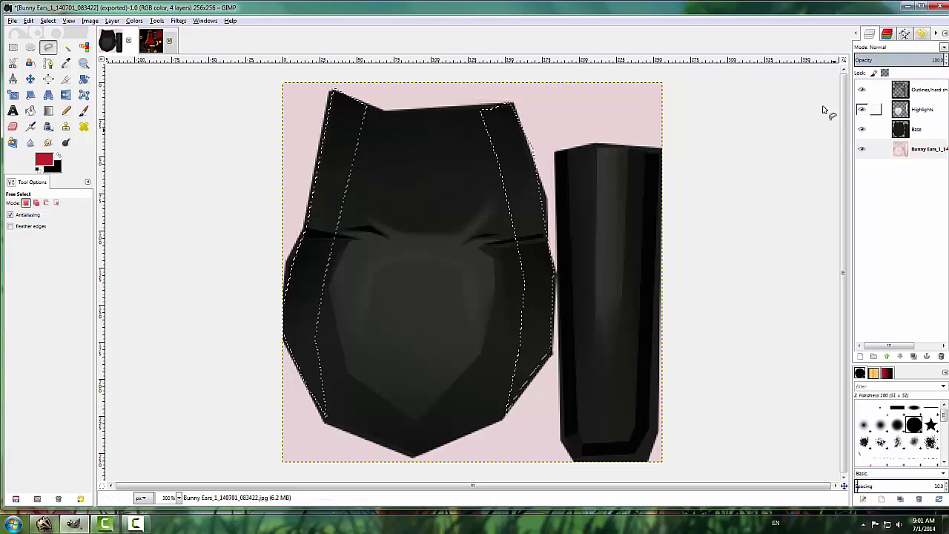
# Paint both side panels on the Base layer with dark red sampled from the coat texture.
pyautogui.click(933, 137)
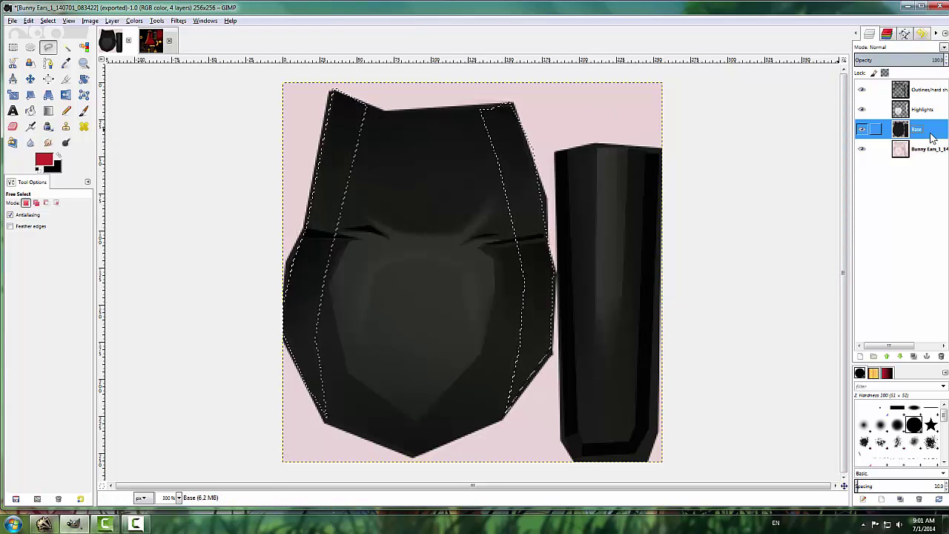
pyautogui.click(83, 113)
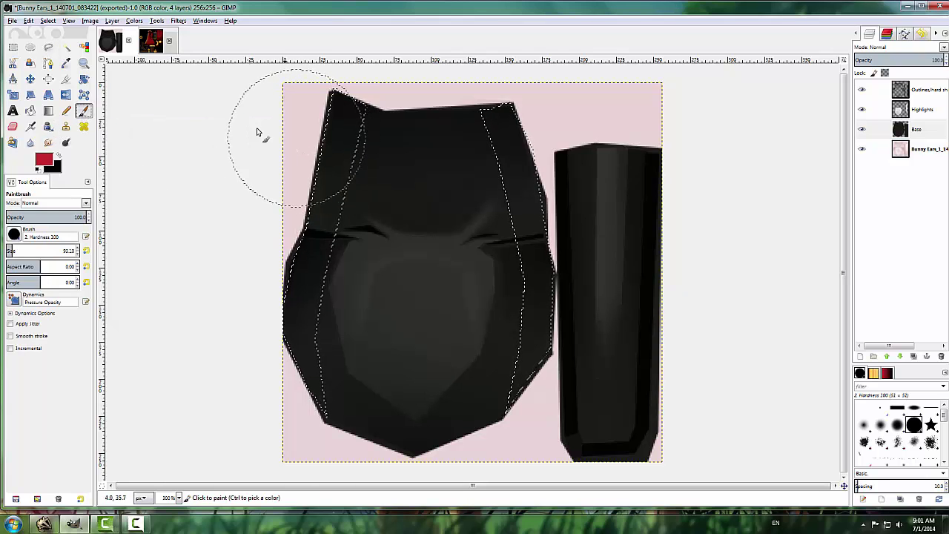
pyautogui.click(151, 40)
pyautogui.scroll(-5, 512, 338)
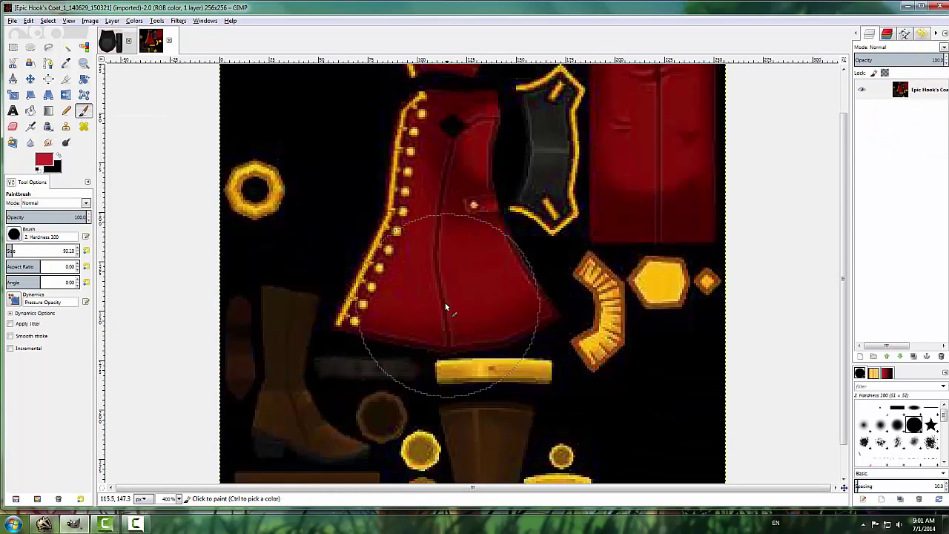
pyautogui.keyDown('ctrl'); pyautogui.click(429, 238); pyautogui.keyUp('ctrl')
pyautogui.click(109, 41)
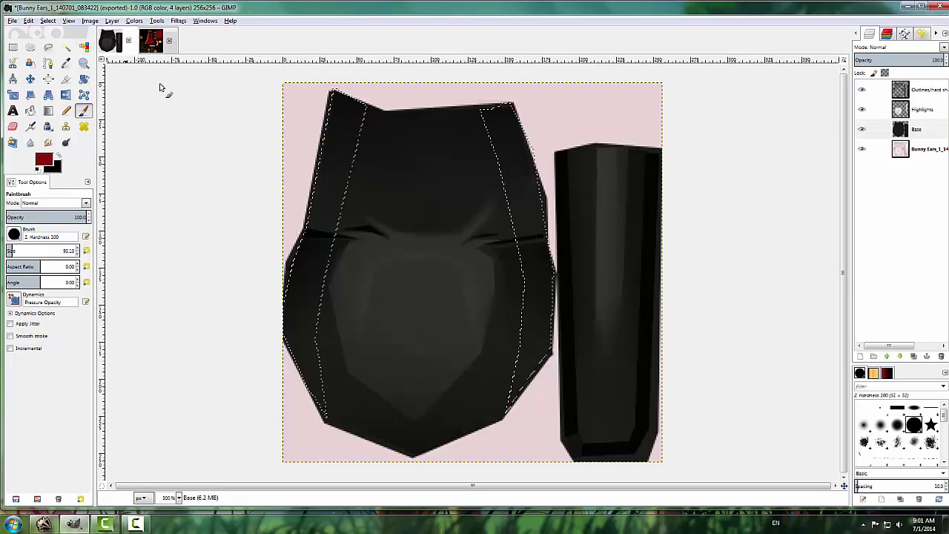
pyautogui.moveTo(461, 132)
pyautogui.mouseDown()
pyautogui.moveTo(505, 137)
pyautogui.moveTo(346, 151)
pyautogui.moveTo(333, 142)
pyautogui.moveTo(497, 195)
pyautogui.moveTo(449, 236)
pyautogui.moveTo(669, 260)
pyautogui.moveTo(588, 338)
pyautogui.moveTo(595, 383)
pyautogui.moveTo(530, 456)
pyautogui.mouseUp()
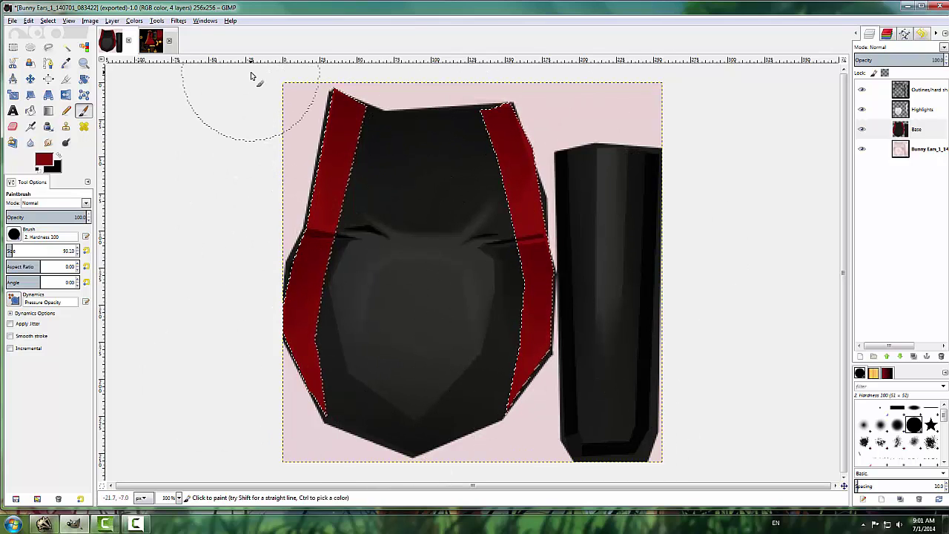
pyautogui.click(46, 21)
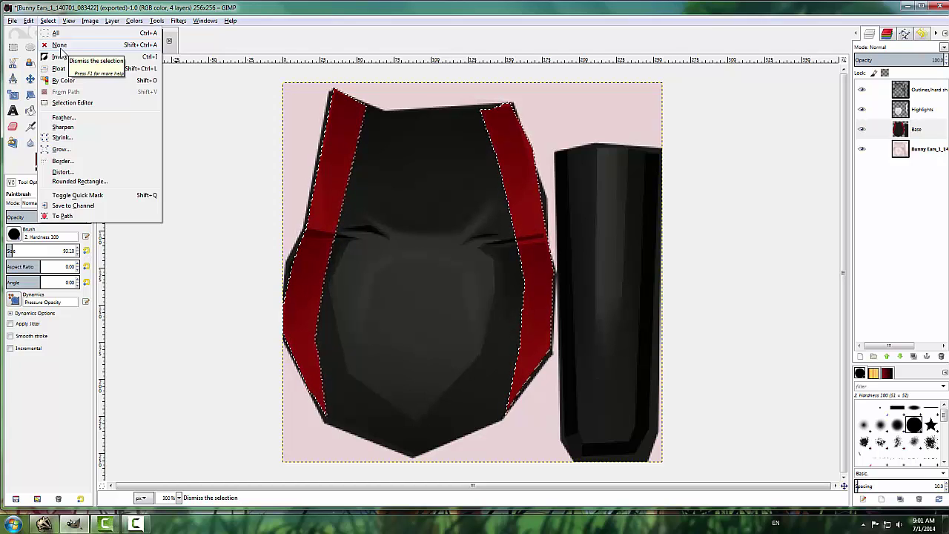
# Free-select the strip along the outer edge of the left red side panel.
pyautogui.click(319, 44)
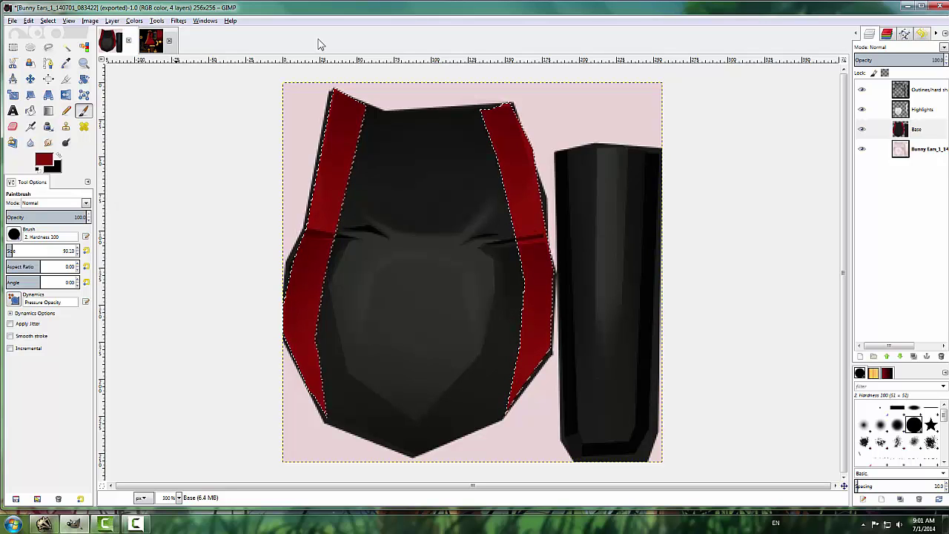
pyautogui.click(49, 47)
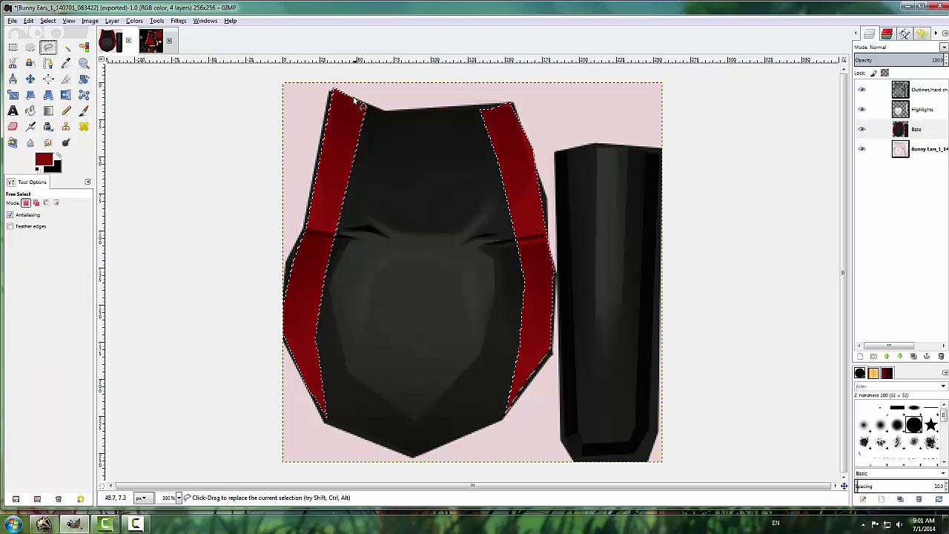
pyautogui.keyDown('ctrl'); pyautogui.click(329, 91); pyautogui.keyUp('ctrl')
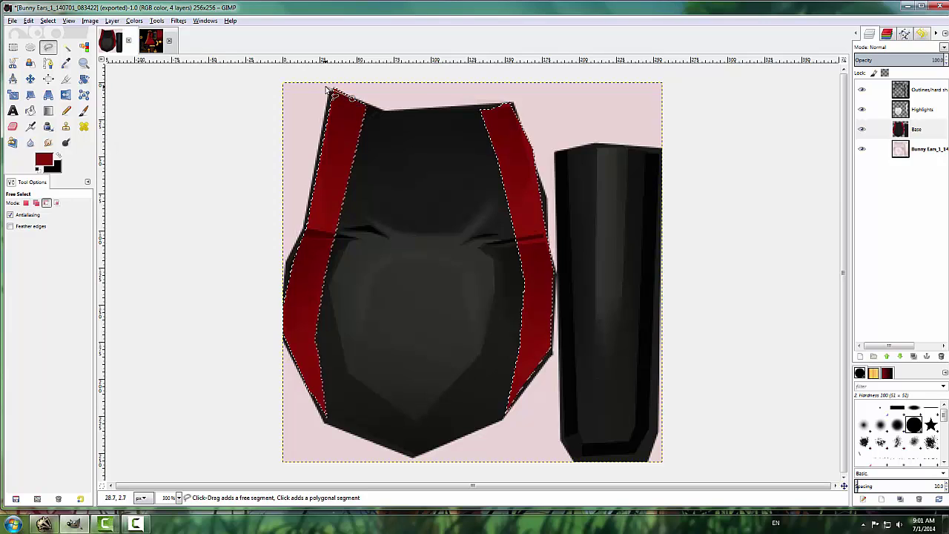
pyautogui.click(315, 428)
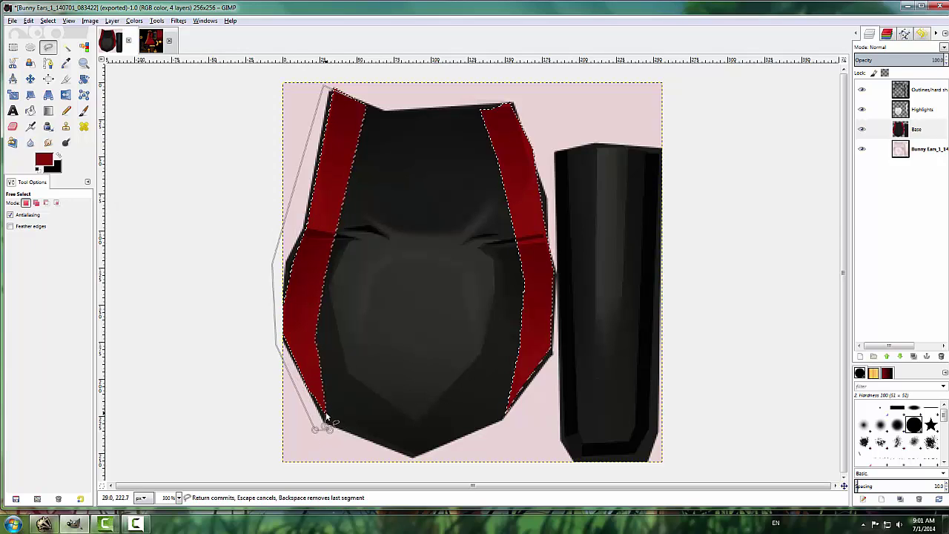
pyautogui.click(302, 271)
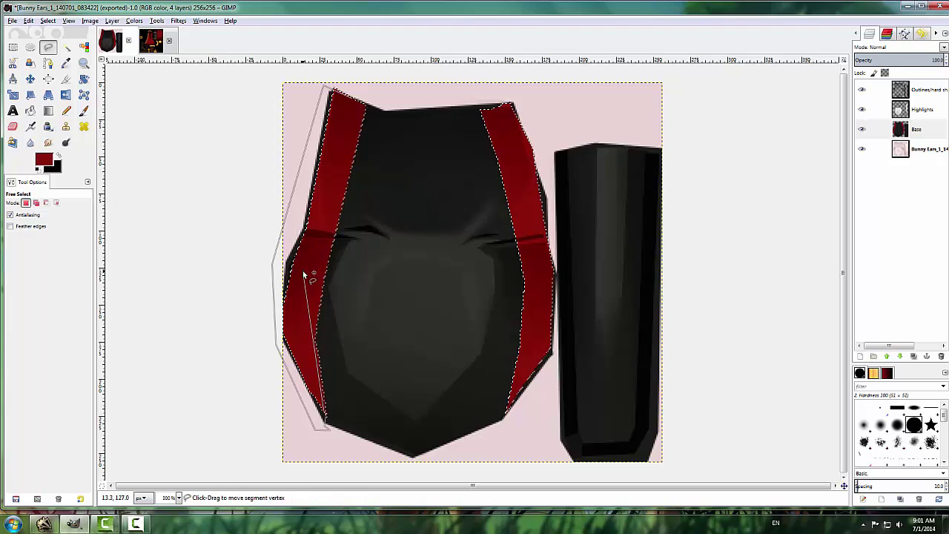
pyautogui.press('Return')
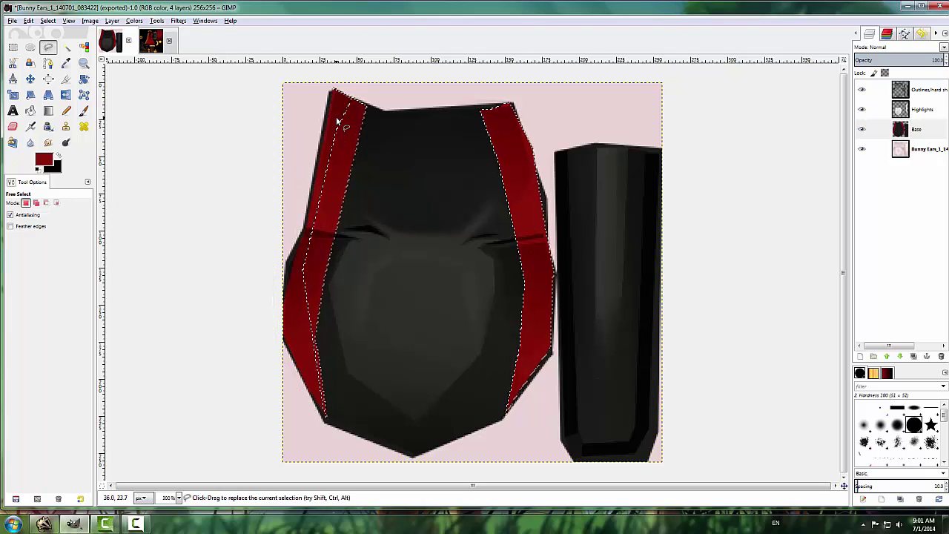
pyautogui.click(350, 99)
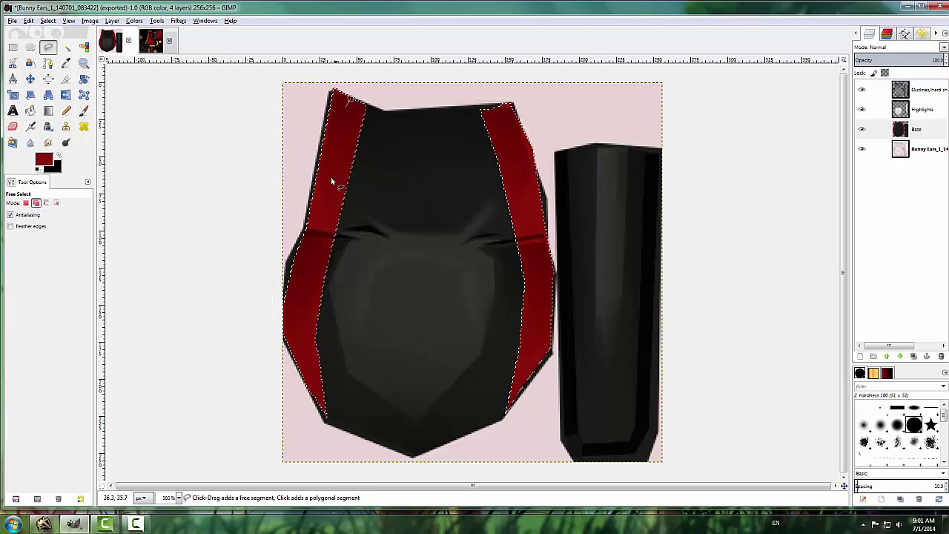
pyautogui.click(304, 291)
pyautogui.moveTo(328, 430)
pyautogui.mouseDown()
pyautogui.moveTo(256, 193)
pyautogui.moveTo(316, 71)
pyautogui.mouseUp()
pyautogui.press('Return')
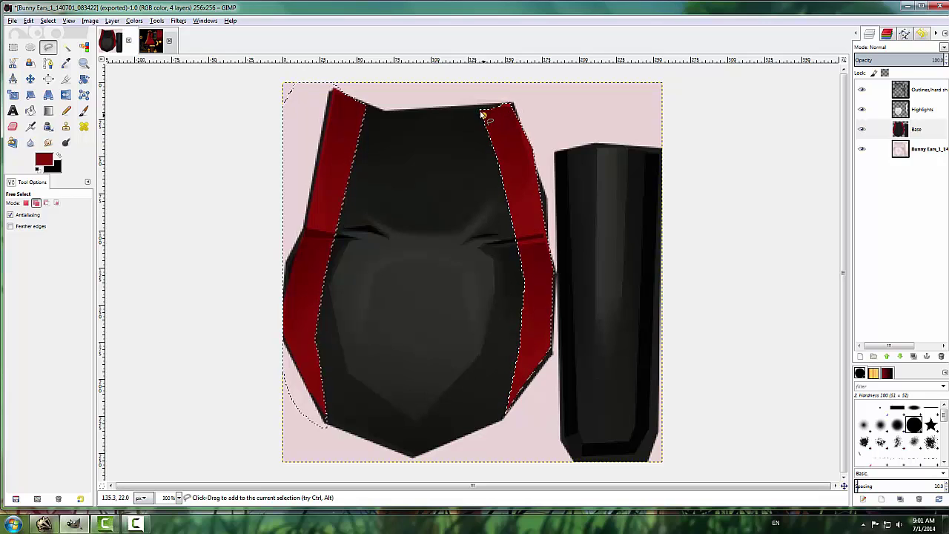
# Add the outer edge strip of the right red side panel to the selection.
pyautogui.keyDown('shift'); pyautogui.click(473, 101); pyautogui.keyUp('shift')
pyautogui.click(521, 97)
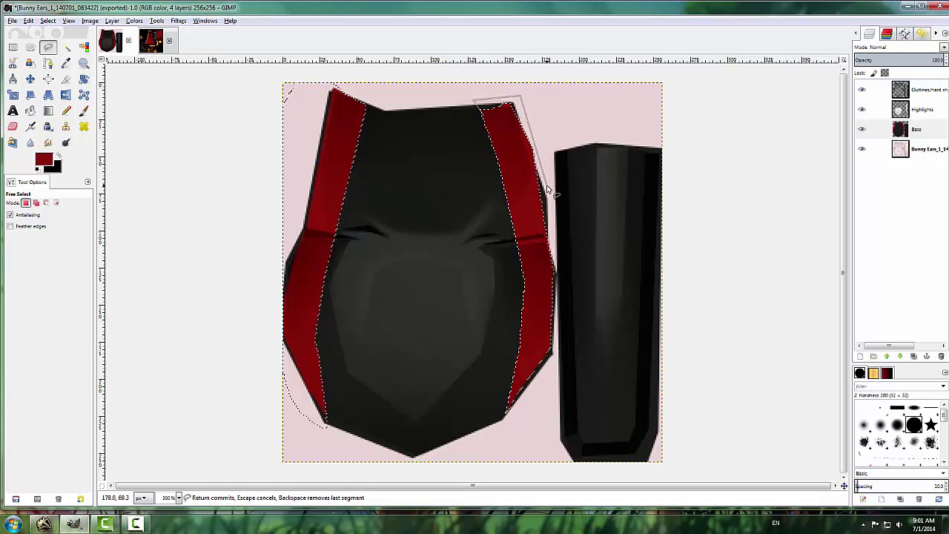
pyautogui.click(554, 270)
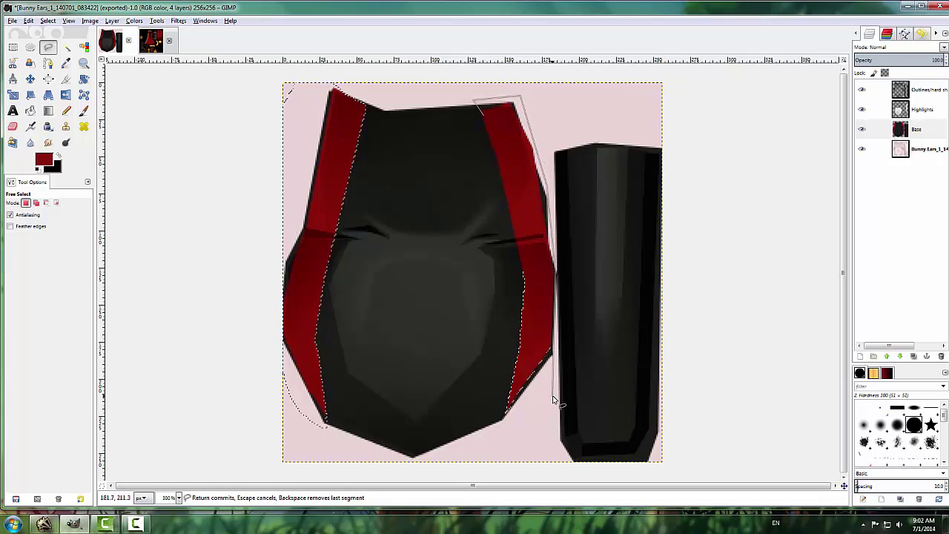
pyautogui.click(554, 397)
pyautogui.click(504, 426)
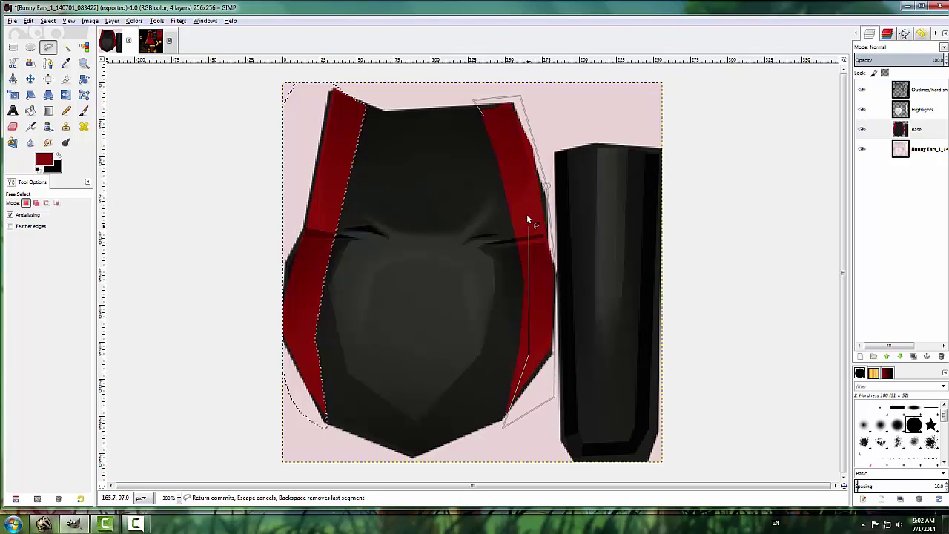
pyautogui.doubleClick(500, 168)
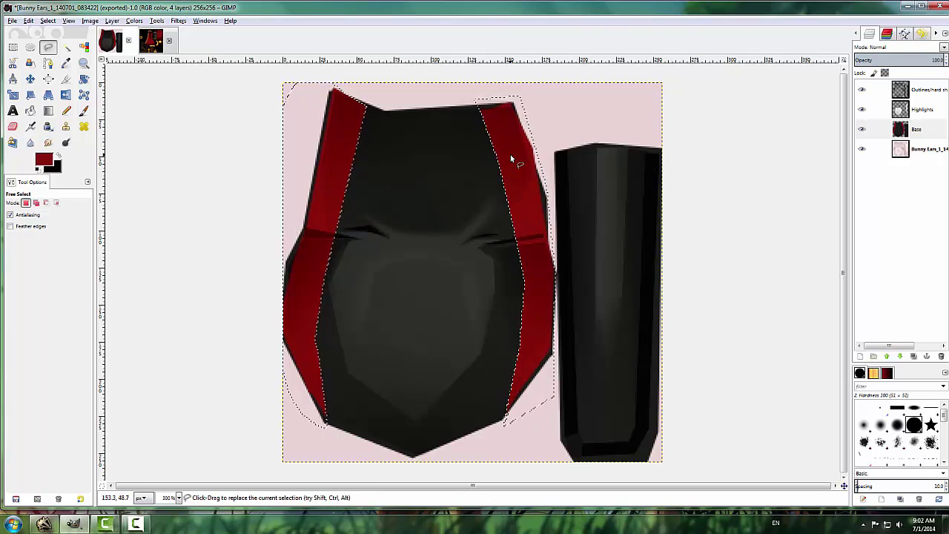
pyautogui.click(905, 34)
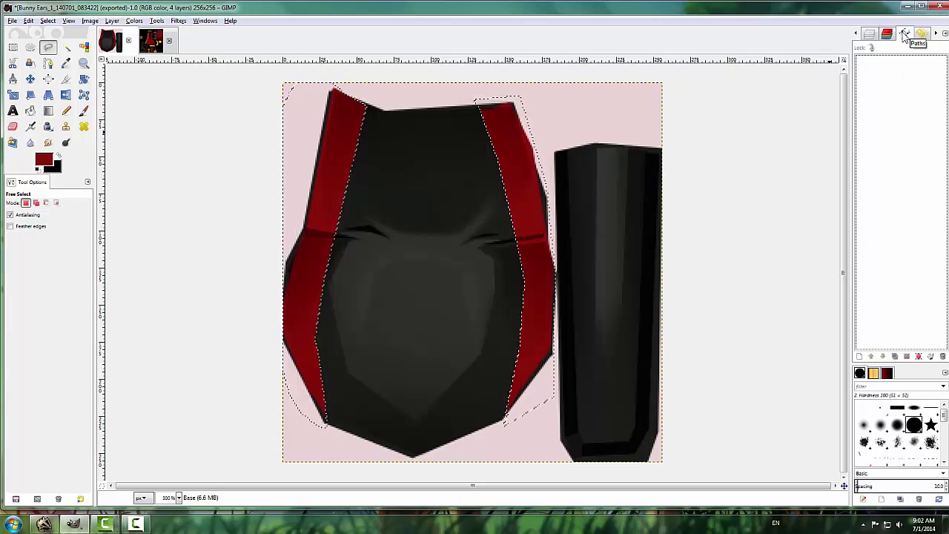
# Convert the edge-strip selection to a path and sample dark red from the coat image.
pyautogui.click(918, 357)
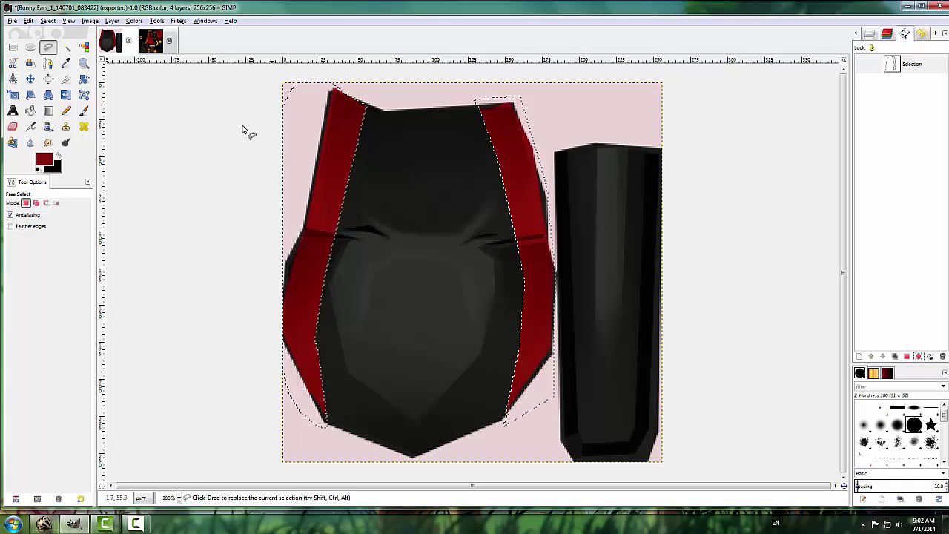
pyautogui.click(149, 43)
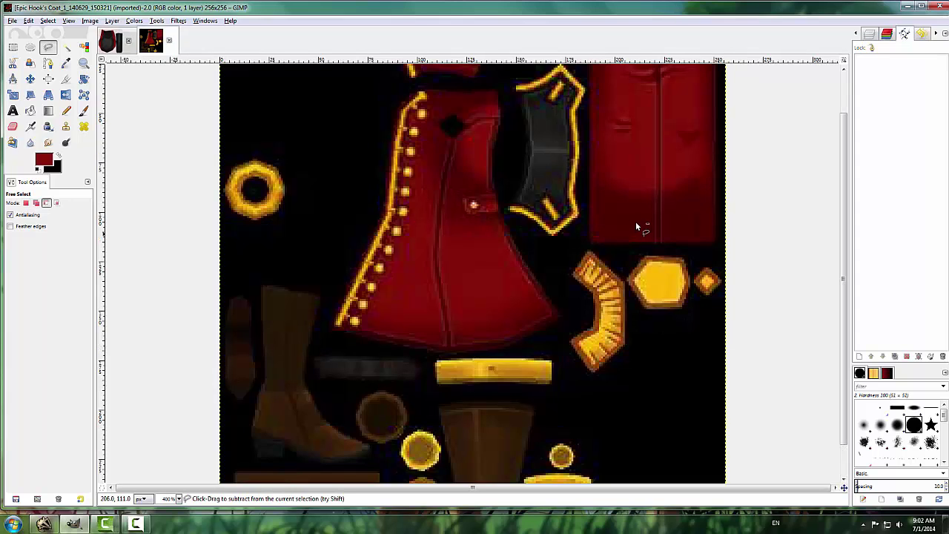
pyautogui.keyDown('ctrl'); pyautogui.scroll(4, 511, 242); pyautogui.keyUp('ctrl')
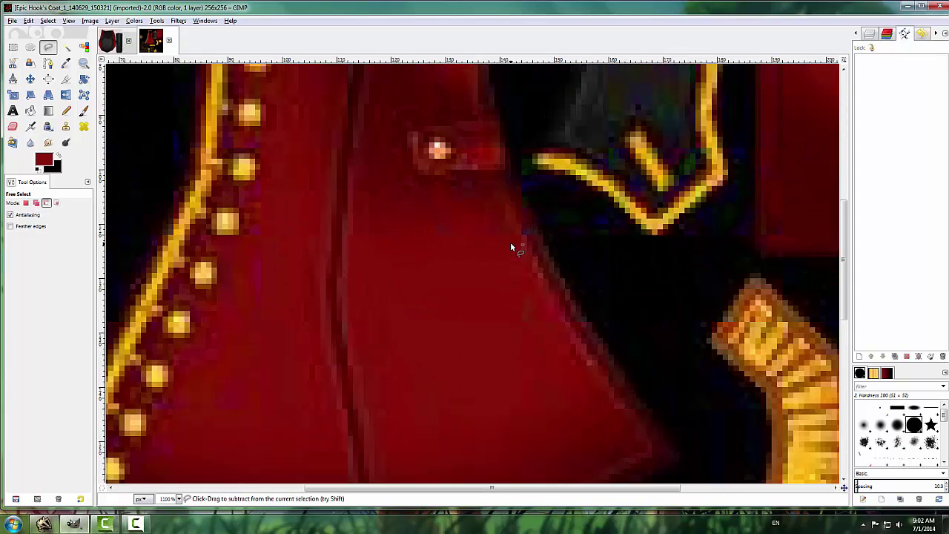
pyautogui.click(83, 111)
pyautogui.keyDown('ctrl'); pyautogui.scroll(1, 350, 204); pyautogui.keyUp('ctrl')
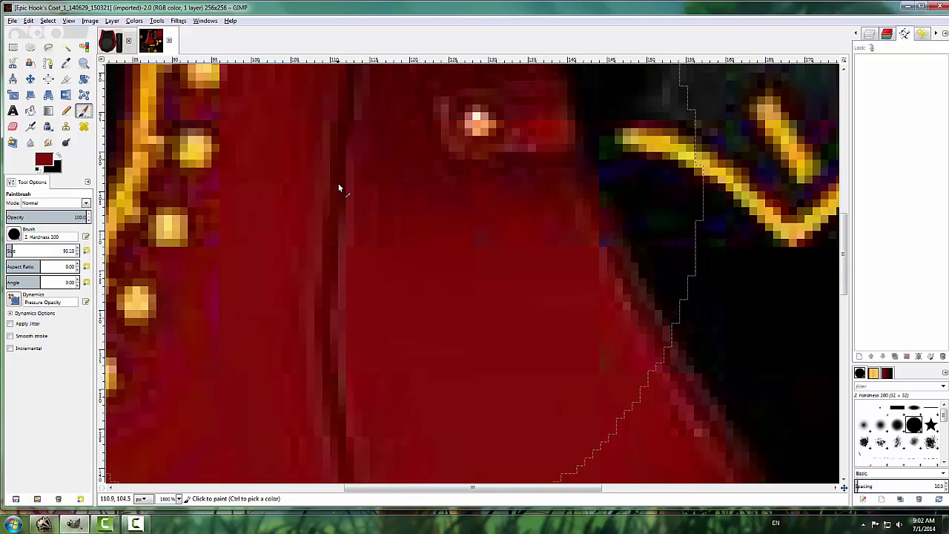
pyautogui.click(382, 183)
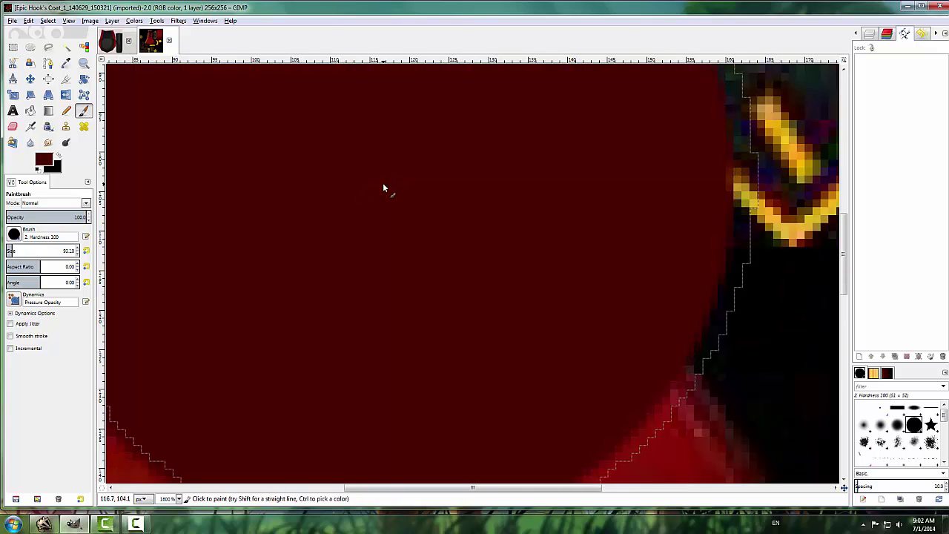
pyautogui.hotkey('ctrl', 'z')
pyautogui.hotkey('ctrl', 'shift', 'a')
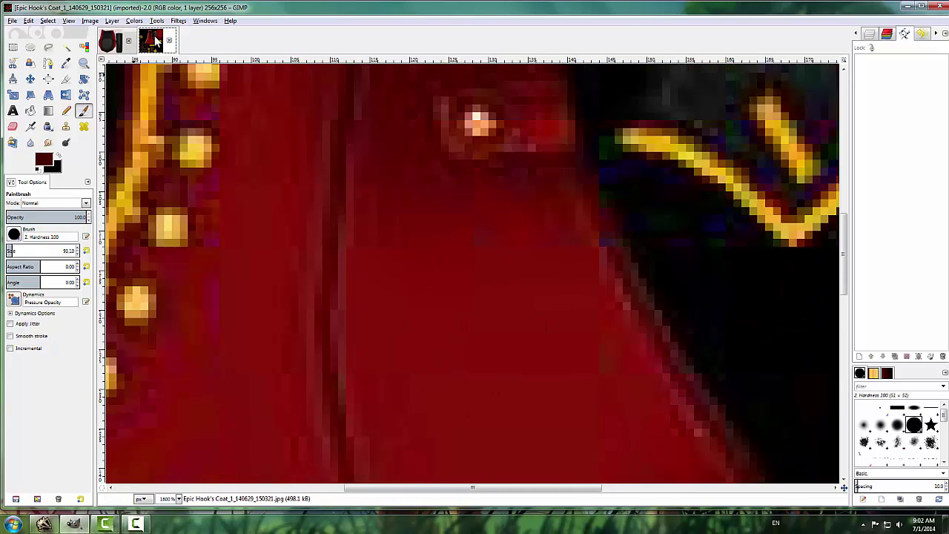
pyautogui.click(110, 43)
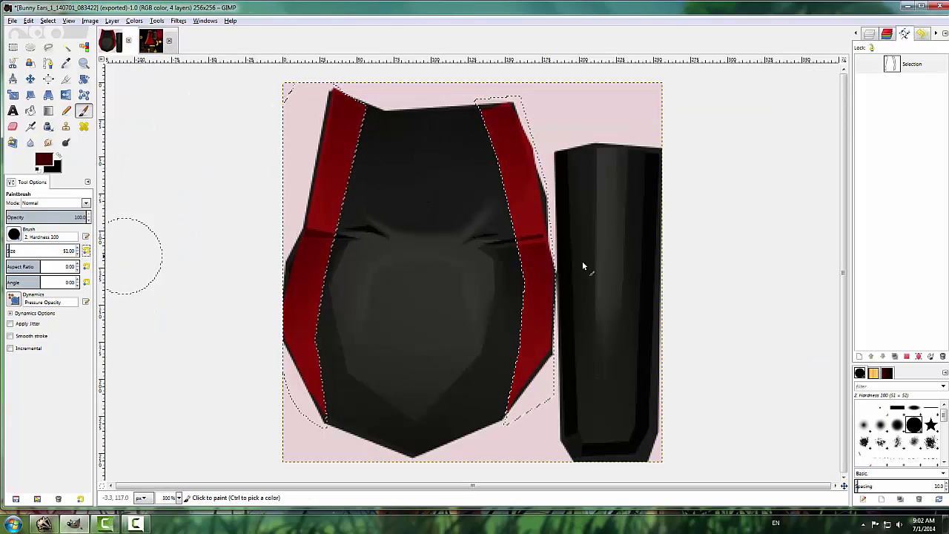
# Set the Paintbrush to a thin size of 3 before stroking the path.
pyautogui.click(931, 357)
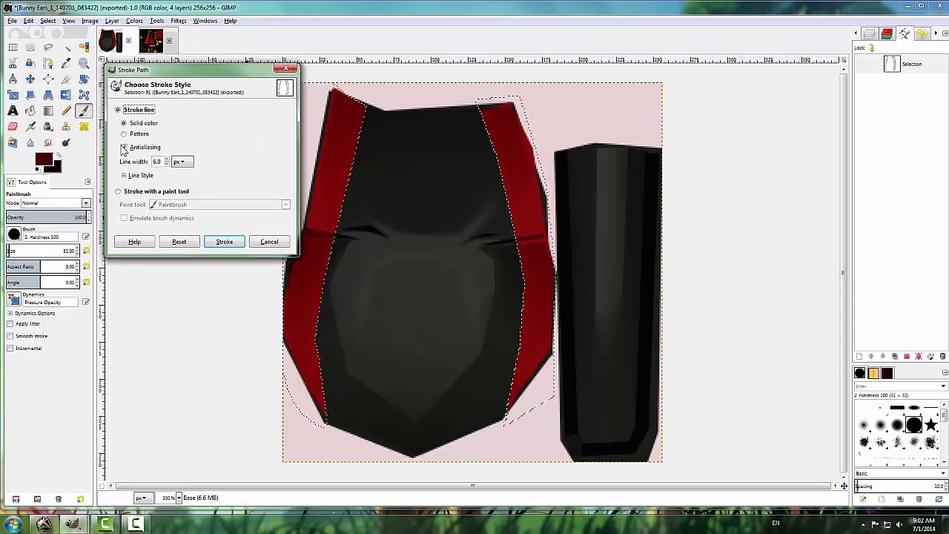
pyautogui.click(124, 147)
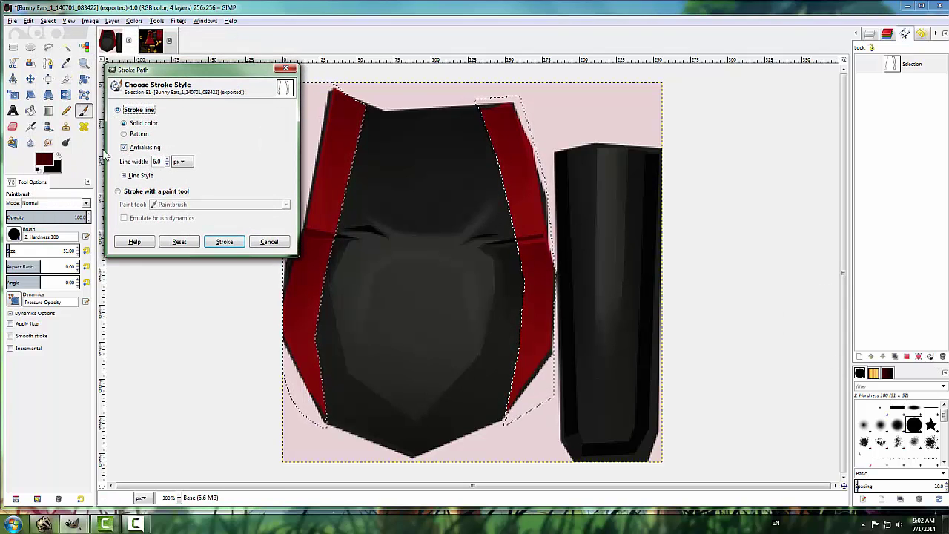
pyautogui.click(118, 192)
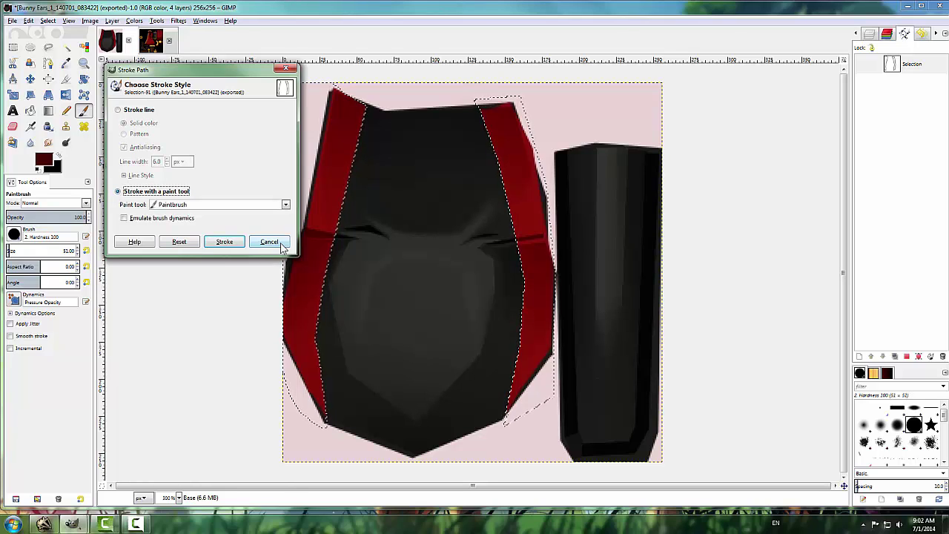
pyautogui.click(270, 242)
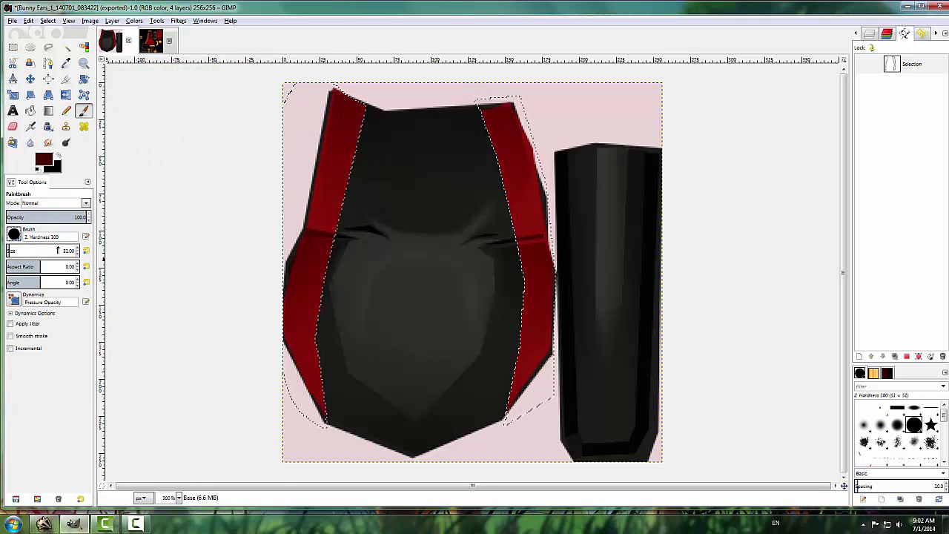
pyautogui.click(58, 251)
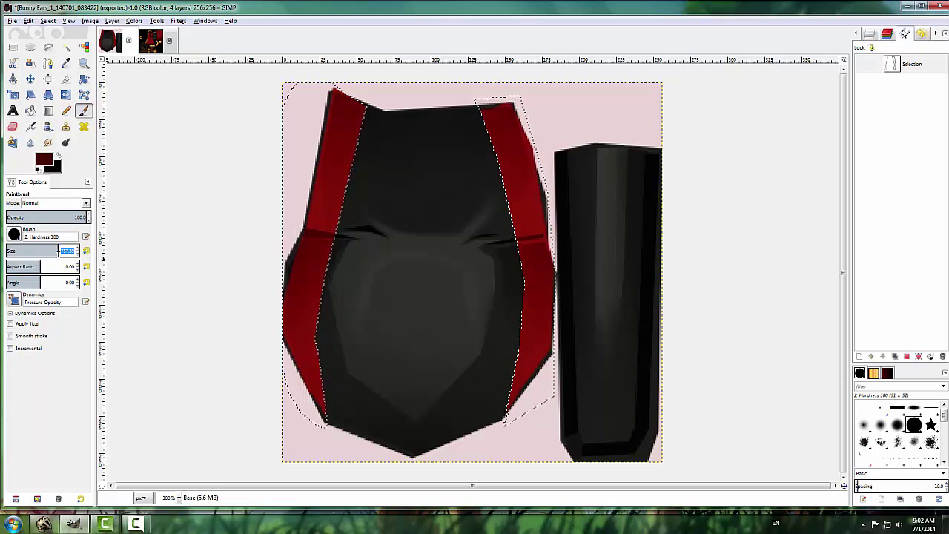
pyautogui.press('Return')
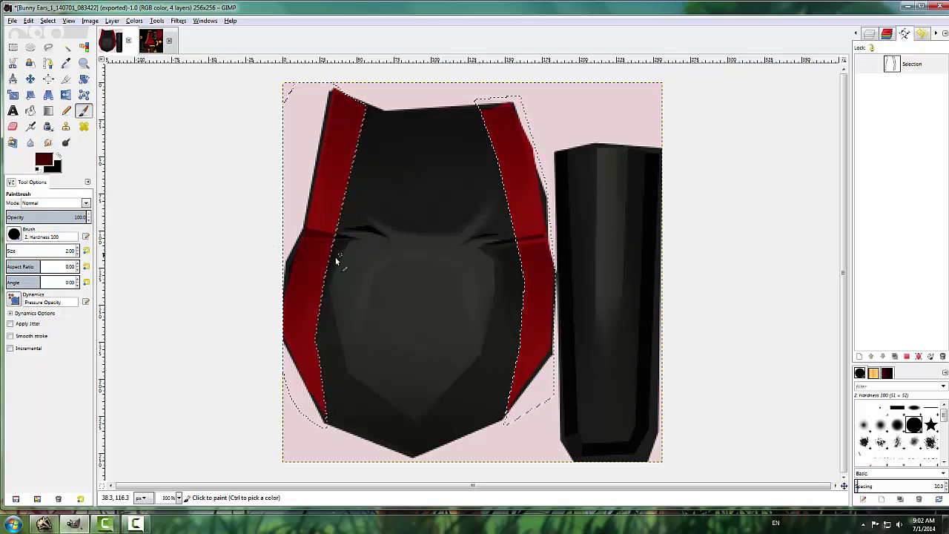
pyautogui.click(63, 251)
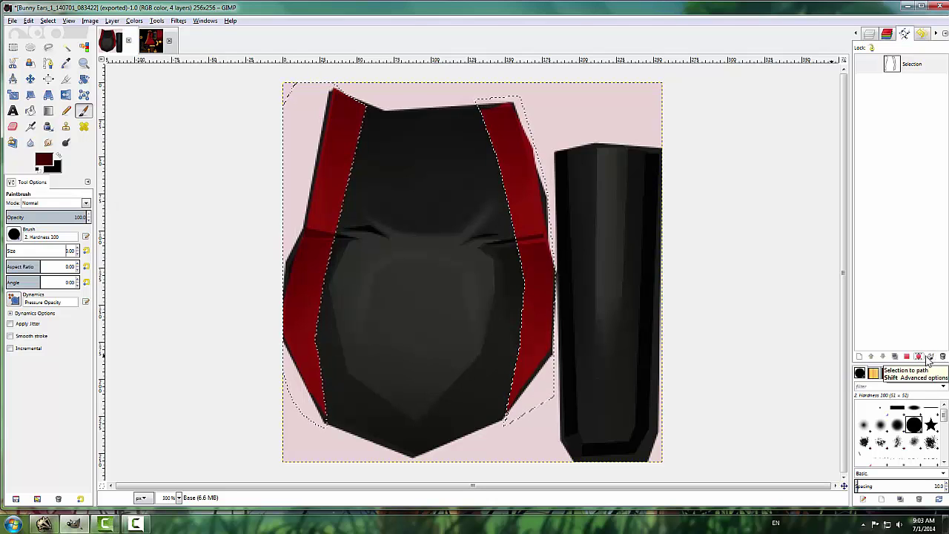
# Stroke the path in dark red with the Paintbrush, clear the selection and re-export the JPG.
pyautogui.click(930, 357)
pyautogui.click(62, 175)
pyautogui.click(170, 226)
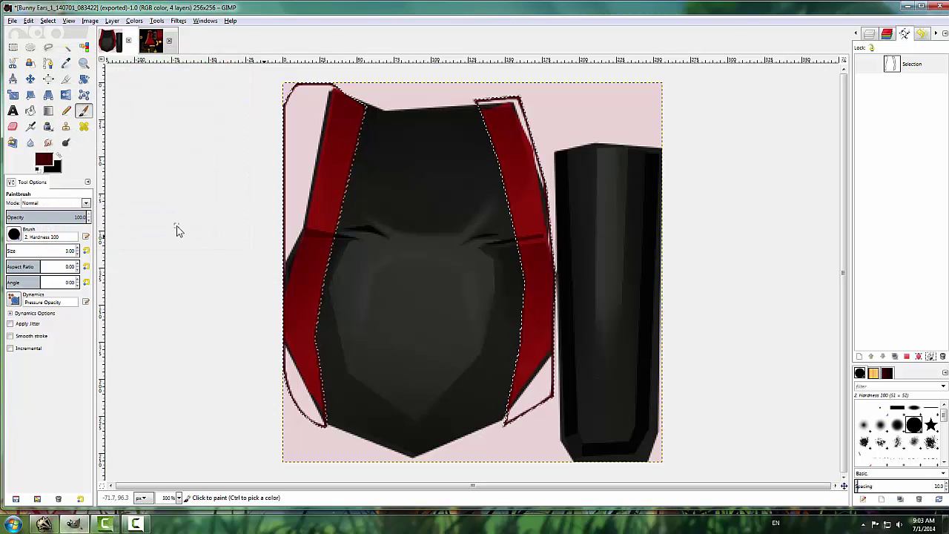
pyautogui.click(48, 20)
pyautogui.click(67, 41)
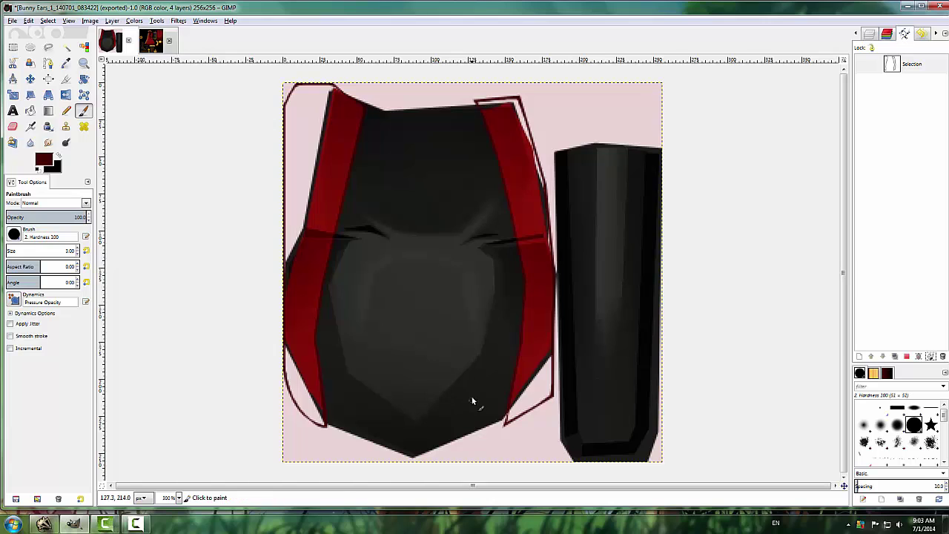
pyautogui.hotkey('ctrl', 'e')
pyautogui.click(44, 525)
pyautogui.click(48, 47)
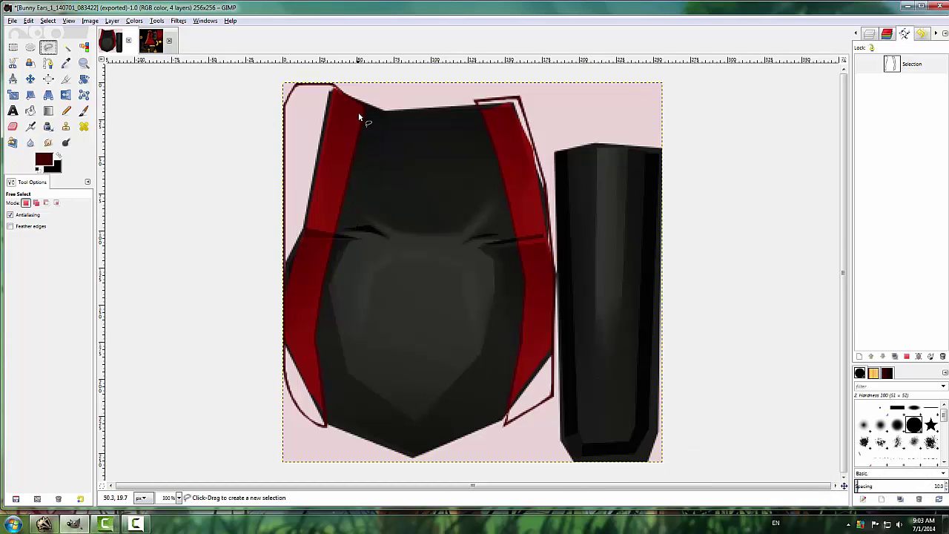
# Trace a freehand selection around the left ear's outer edge up to its top.
pyautogui.keyDown('ctrl'); pyautogui.scroll(1, 314, 119); pyautogui.keyUp('ctrl')
pyautogui.click(327, 101)
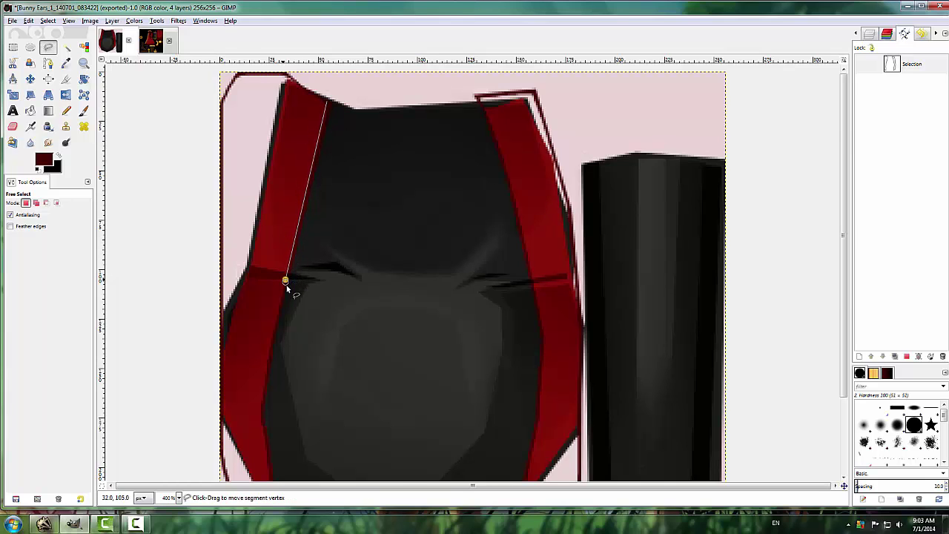
pyautogui.scroll(-3, 285, 291)
pyautogui.click(260, 322)
pyautogui.click(269, 428)
pyautogui.click(187, 288)
pyautogui.scroll(3, 189, 286)
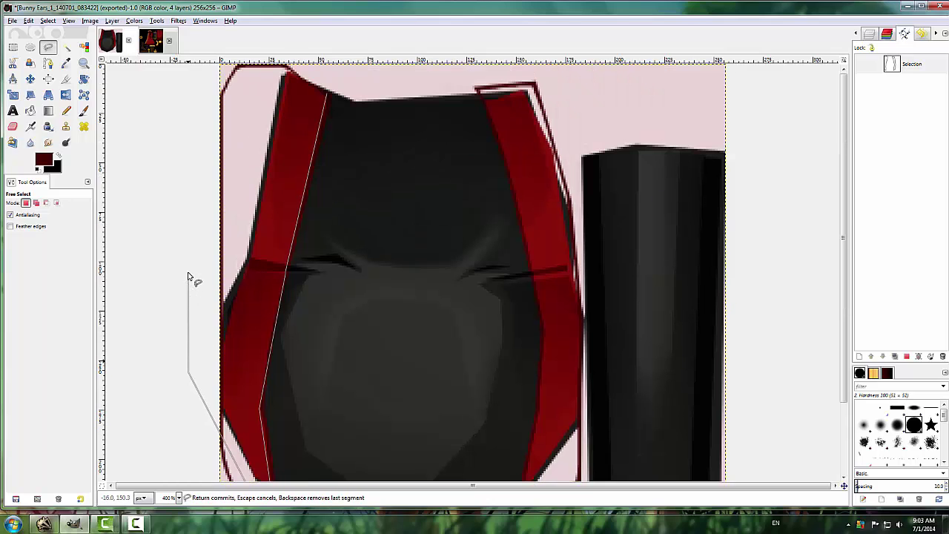
pyautogui.click(283, 78)
pyautogui.click(329, 96)
# Add the right ear's outer edge, from bottom tip to top, to the selection.
pyautogui.keyDown('shift'); pyautogui.click(479, 89); pyautogui.keyUp('shift')
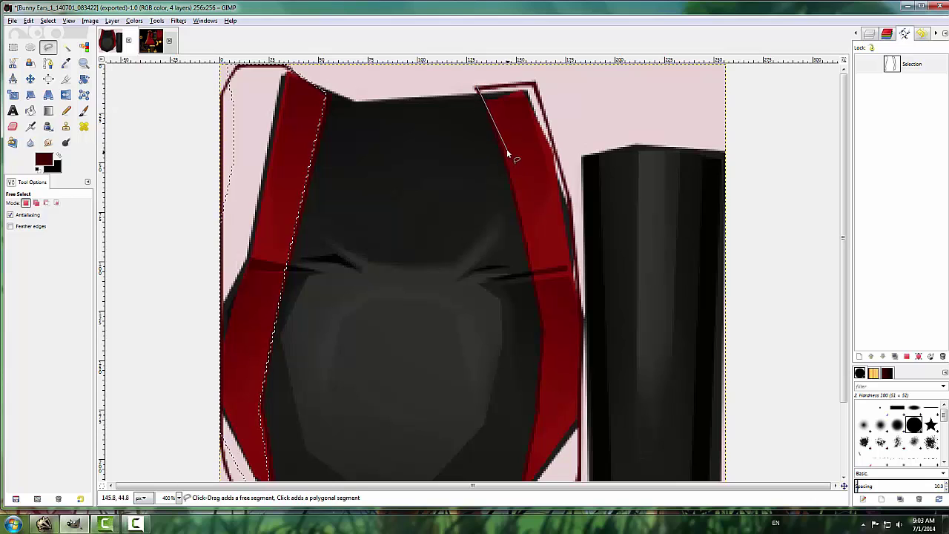
pyautogui.click(539, 291)
pyautogui.scroll(-3, 546, 339)
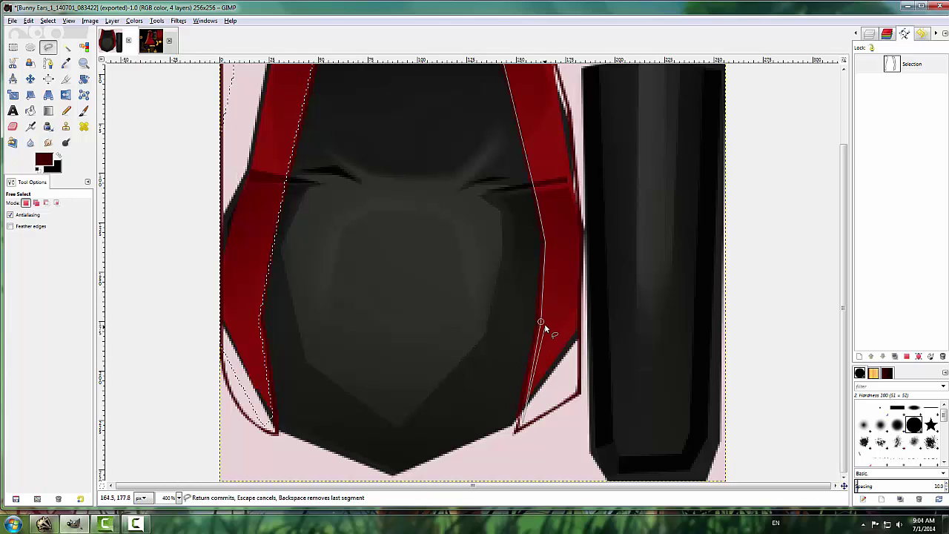
pyautogui.press('BackSpace')
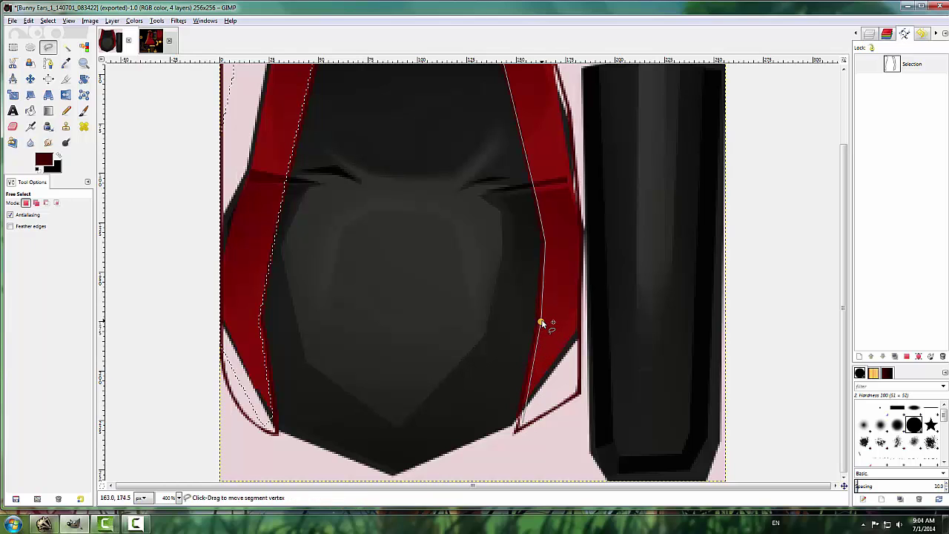
pyautogui.click(521, 428)
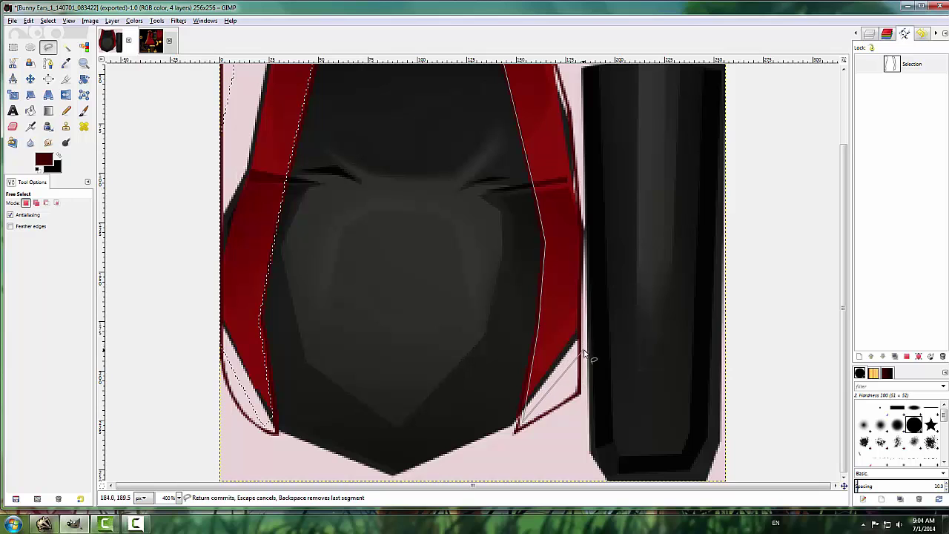
pyautogui.scroll(3, 585, 349)
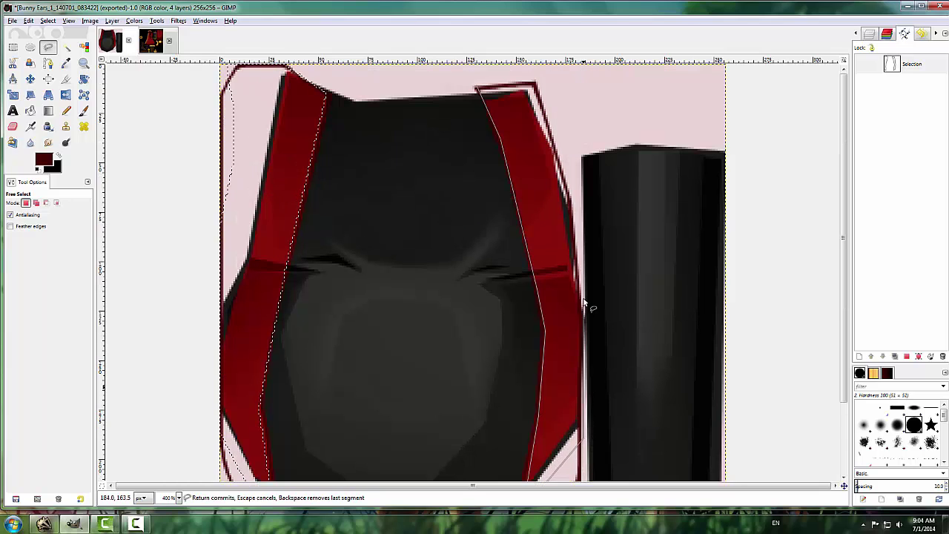
pyautogui.click(569, 105)
pyautogui.click(534, 81)
pyautogui.click(472, 80)
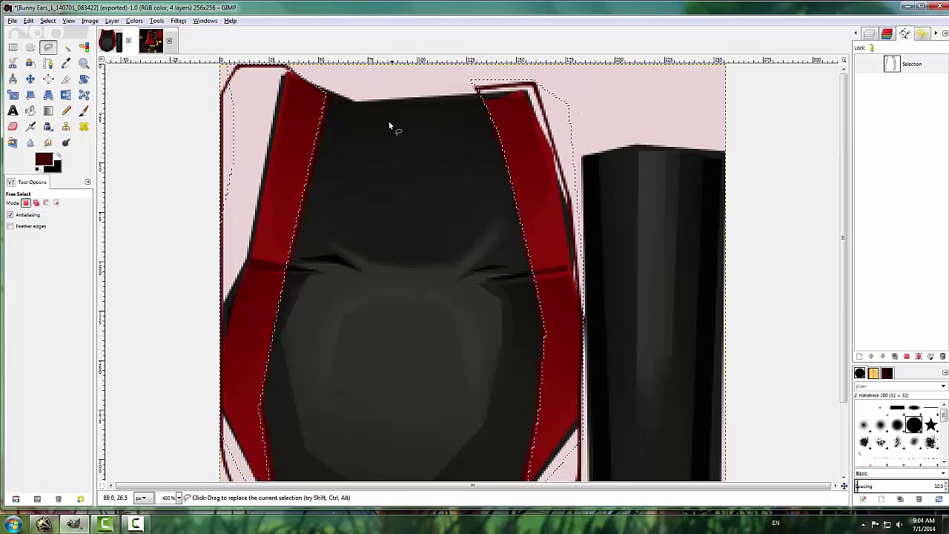
pyautogui.keyDown('ctrl'); pyautogui.scroll(-1, 391, 126); pyautogui.keyUp('ctrl')
# On the Highlights layer, set white as the paint colour and the Paintbrush size to 4.50.
pyautogui.click(84, 111)
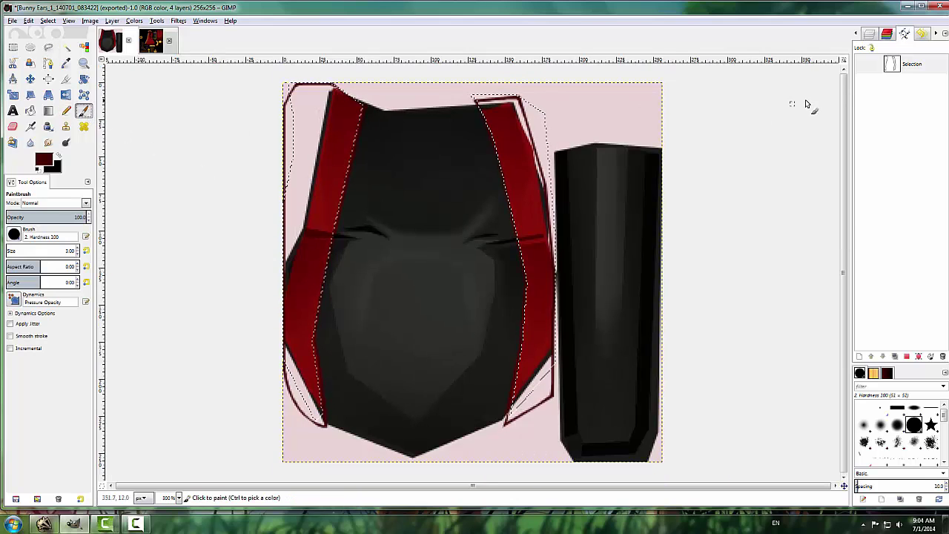
pyautogui.click(869, 34)
pyautogui.click(922, 109)
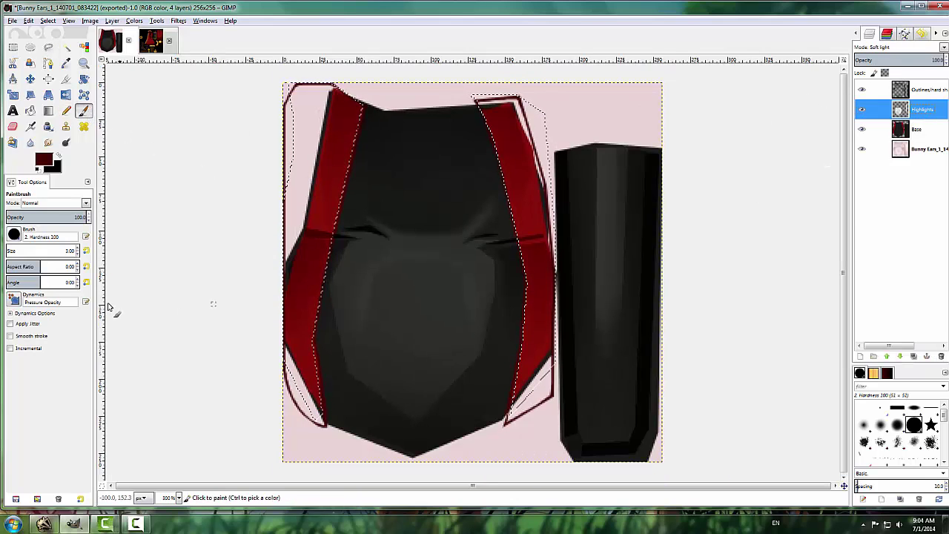
pyautogui.click(38, 170)
pyautogui.click(58, 155)
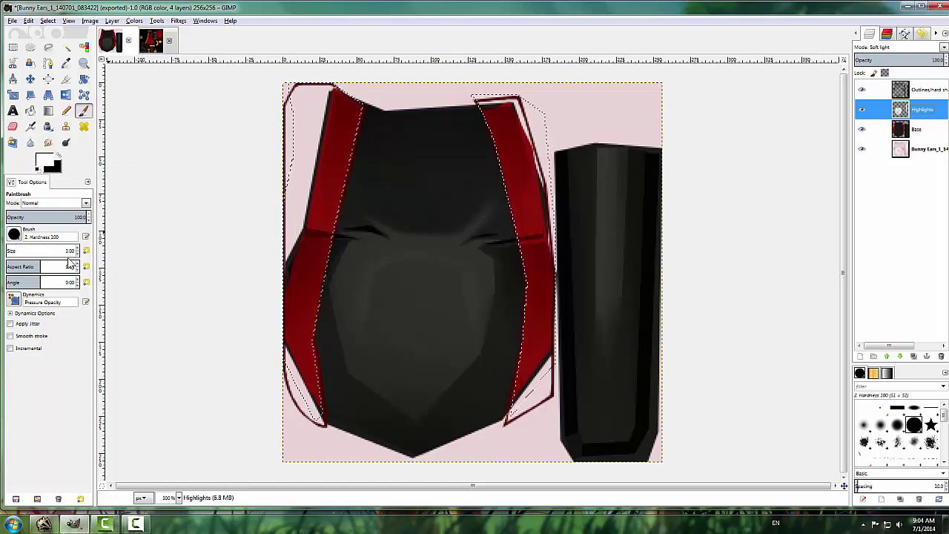
pyautogui.click(70, 250)
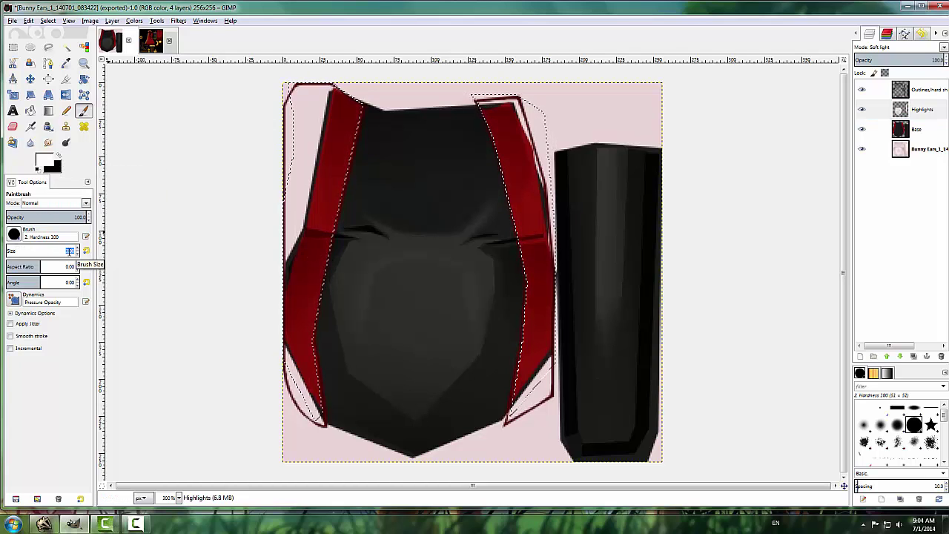
pyautogui.press('BackSpace')
pyautogui.write('4.5')
pyautogui.press('Return')
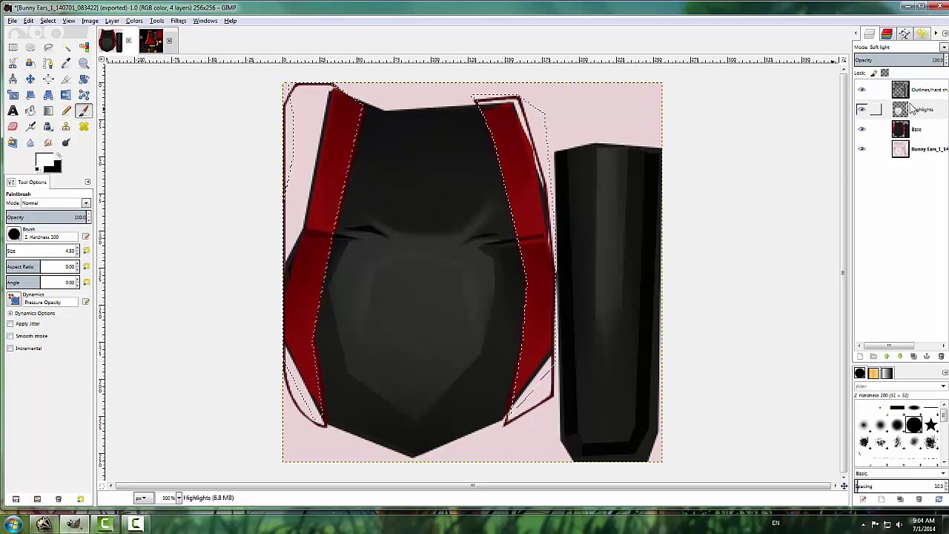
# Stroke the selection outline in white with the Paintbrush, then clear the selection.
pyautogui.click(933, 112)
pyautogui.click(908, 35)
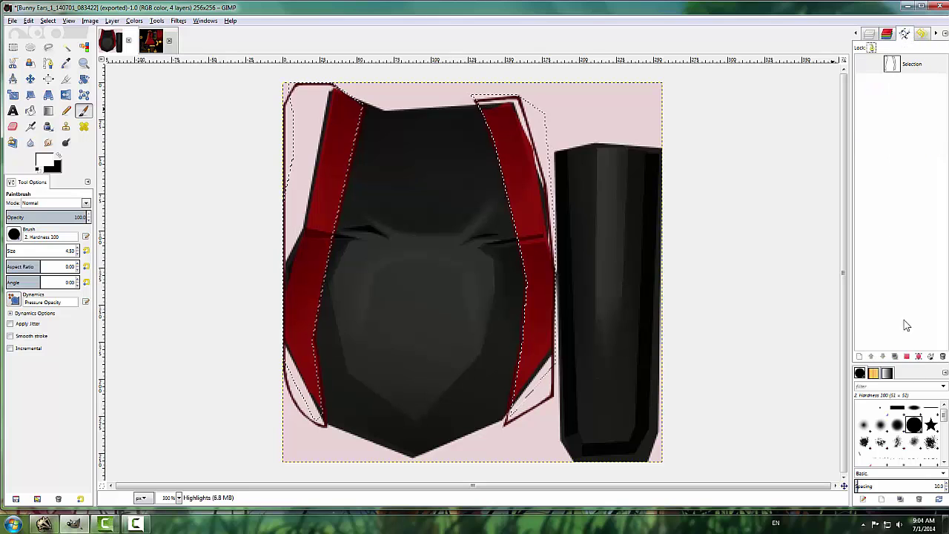
pyautogui.click(920, 356)
pyautogui.click(930, 356)
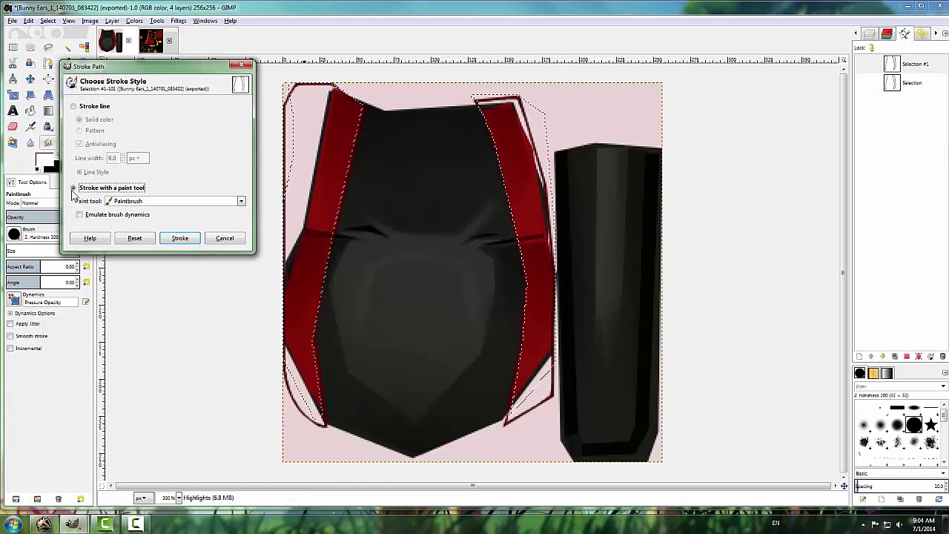
pyautogui.click(180, 238)
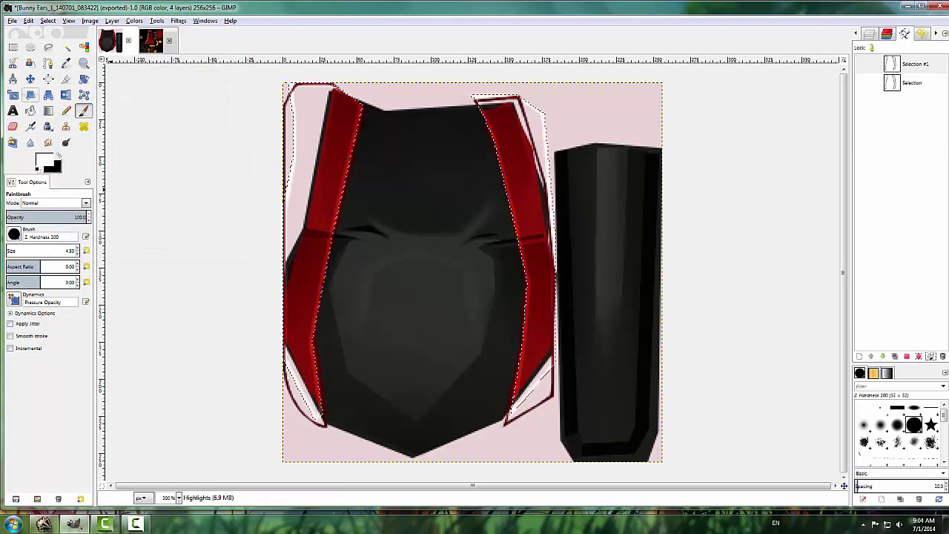
pyautogui.click(47, 20)
pyautogui.click(63, 51)
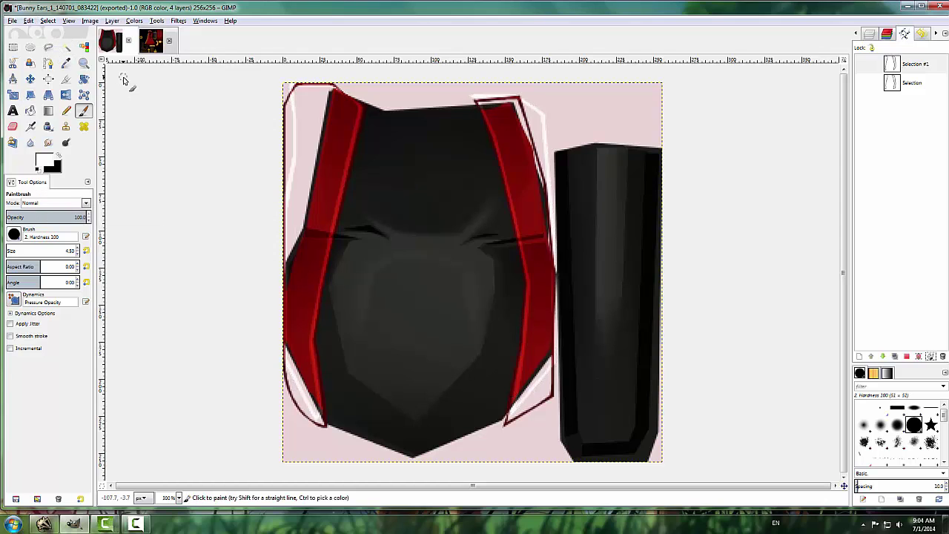
# Export the texture to JPG, then fuzzy-select both red side panels on the Base layer.
pyautogui.hotkey('ctrl', 'e')
pyautogui.click(44, 525)
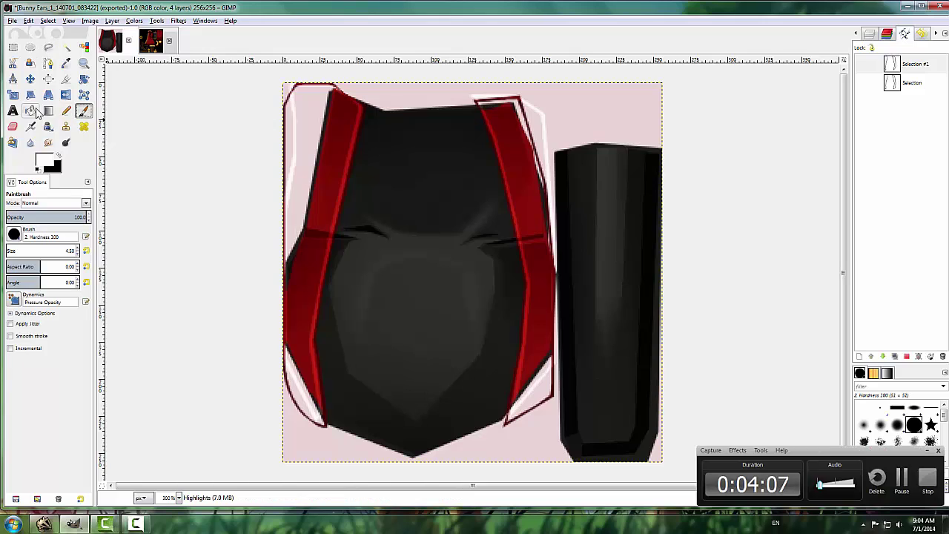
pyautogui.click(66, 47)
pyautogui.click(869, 34)
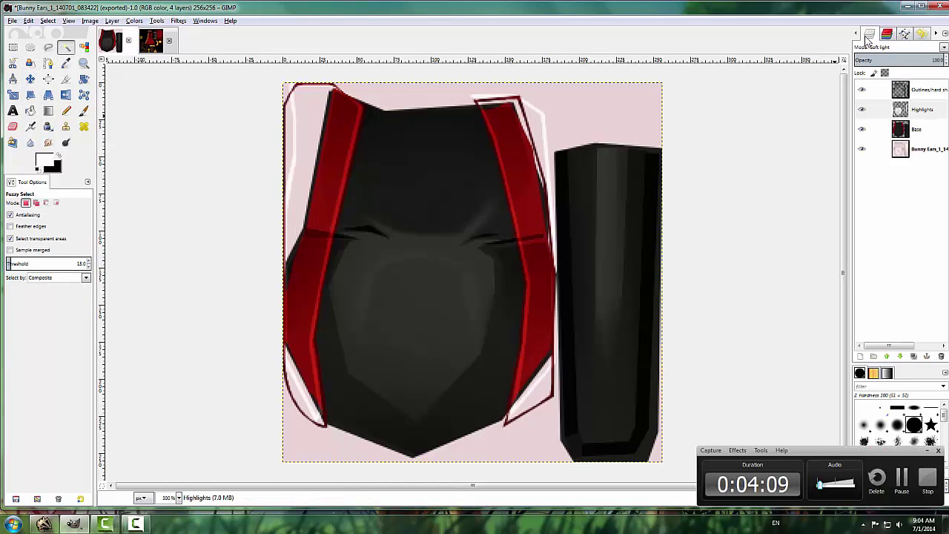
pyautogui.click(920, 134)
pyautogui.click(535, 220)
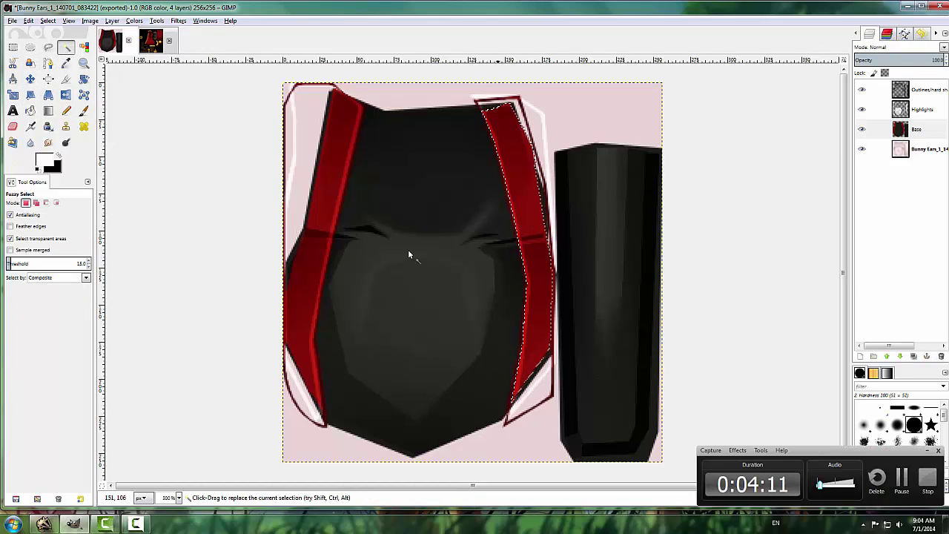
pyautogui.keyDown('shift'); pyautogui.click(315, 253); pyautogui.keyUp('shift')
# Airbrush a soft sheen on the Highlights layer with the large Hardness 025 brush, then deselect.
pyautogui.click(31, 126)
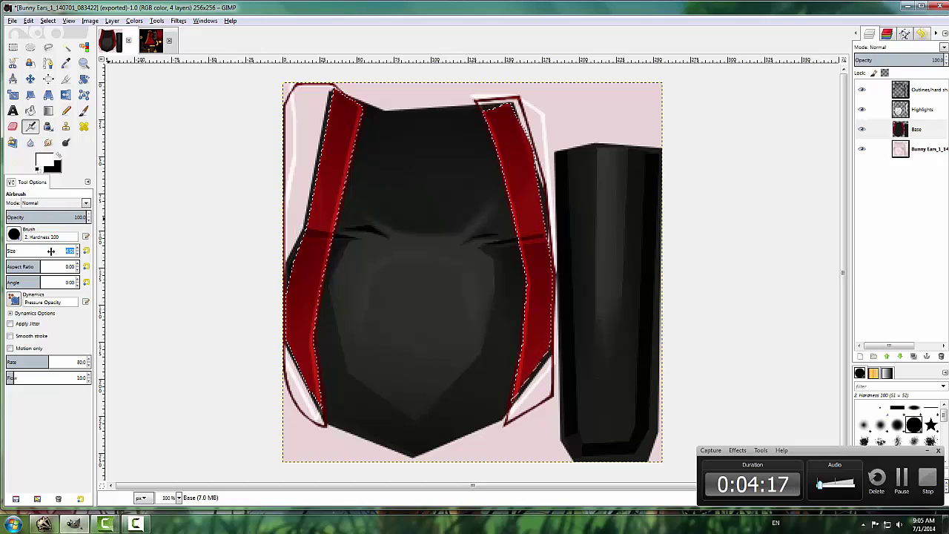
pyautogui.moveTo(11, 250); pyautogui.dragTo(239, 237)
pyautogui.click(14, 237)
pyautogui.click(15, 236)
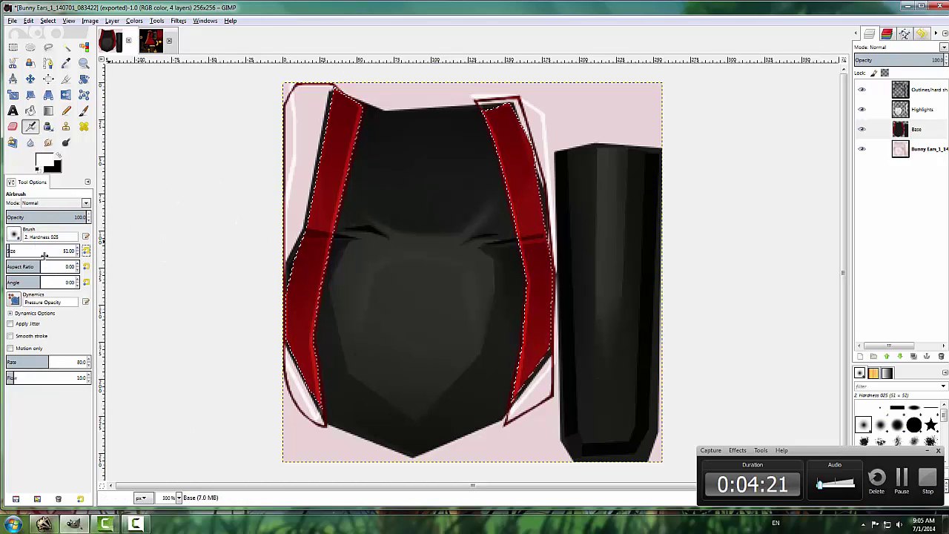
pyautogui.click(933, 125)
pyautogui.click(925, 109)
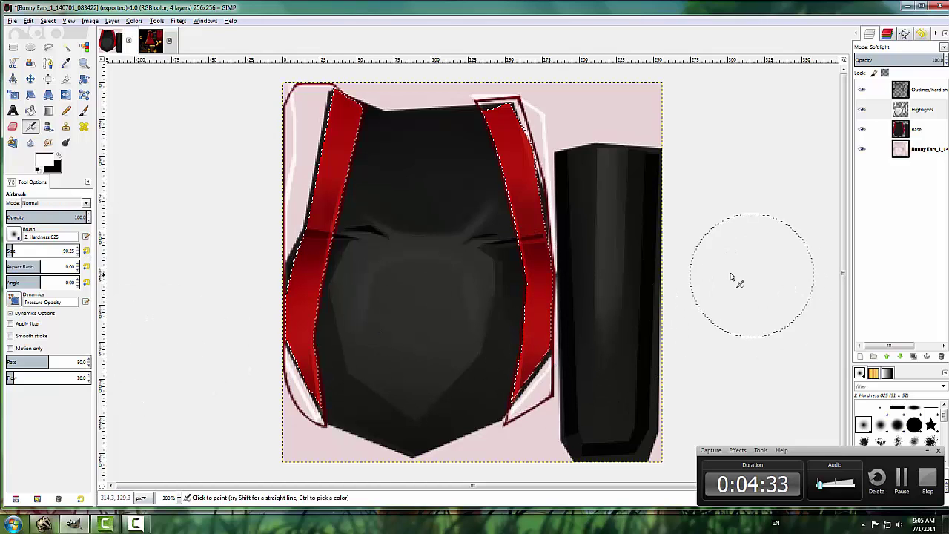
pyautogui.click(48, 20)
pyautogui.click(61, 46)
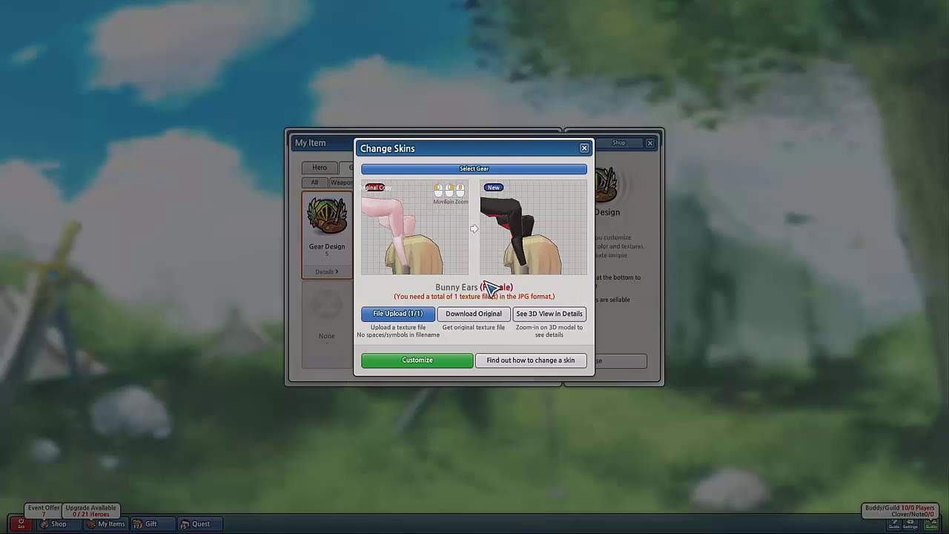
# Open the Bunny Ears full 3D view, zoom in and rotate to inspect the black-and-red ears.
pyautogui.click(544, 315)
pyautogui.scroll(5, 527, 202)
pyautogui.moveTo(479, 197); pyautogui.dragTo(495, 226)
pyautogui.scroll(3, 495, 226)
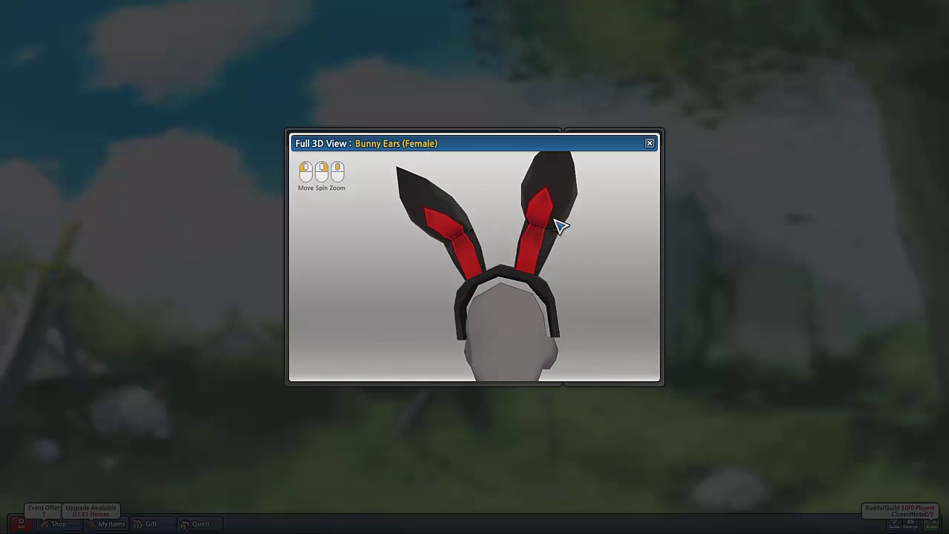
pyautogui.moveTo(555, 194); pyautogui.dragTo(563, 285, button='middle')
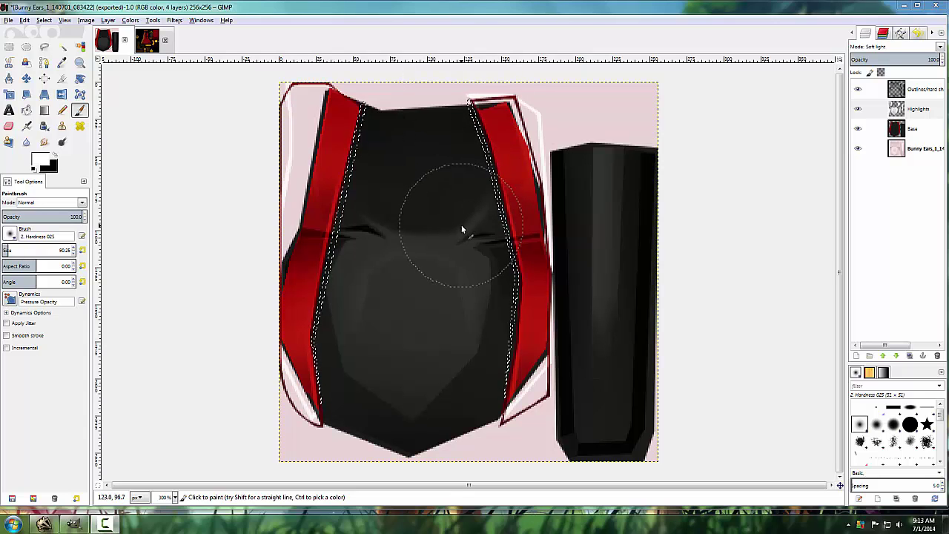
# Make the Highlights layer active with white as the colour and the Hardness 100 brush.
pyautogui.click(932, 112)
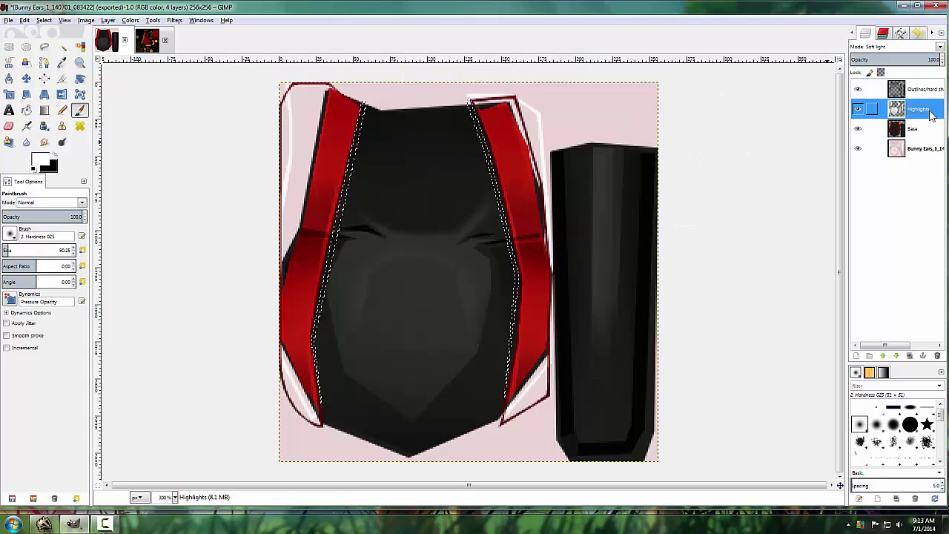
pyautogui.click(44, 162)
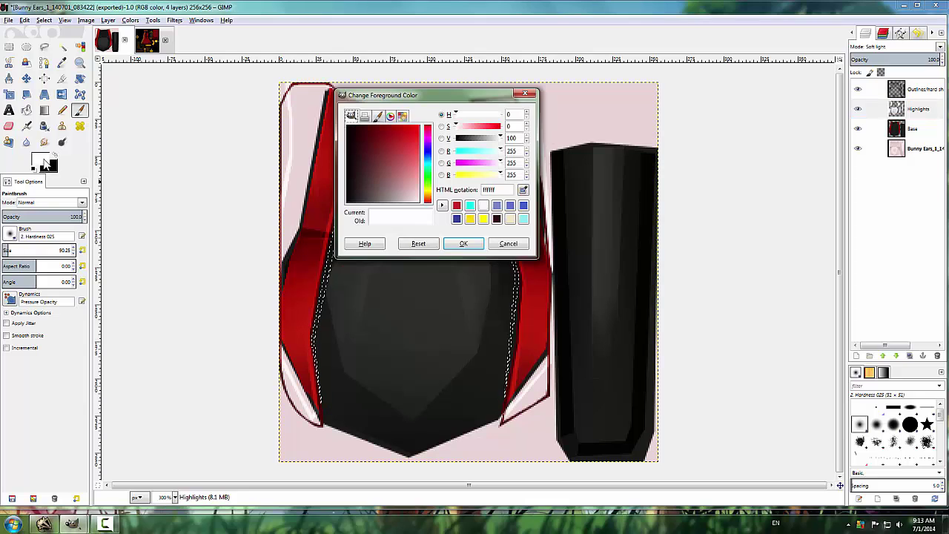
pyautogui.click(463, 244)
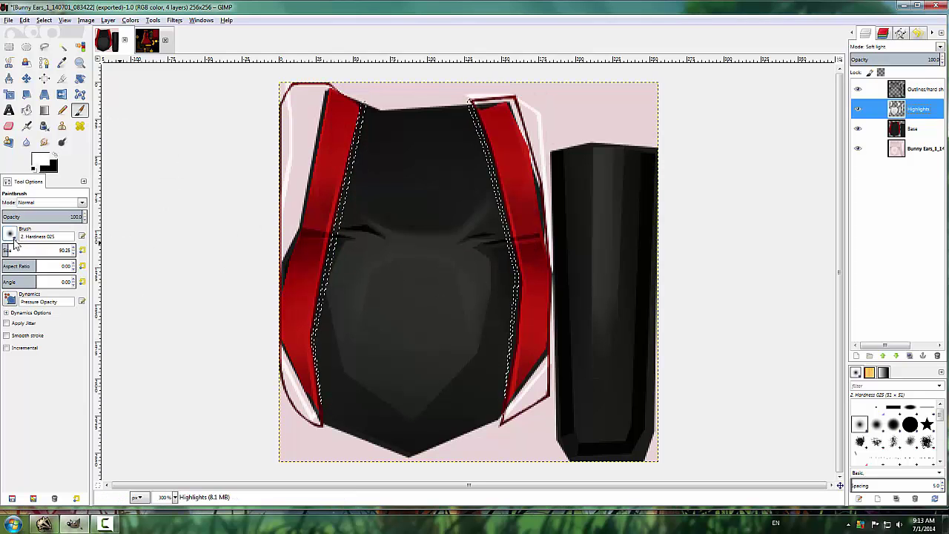
pyautogui.click(13, 242)
pyautogui.click(35, 264)
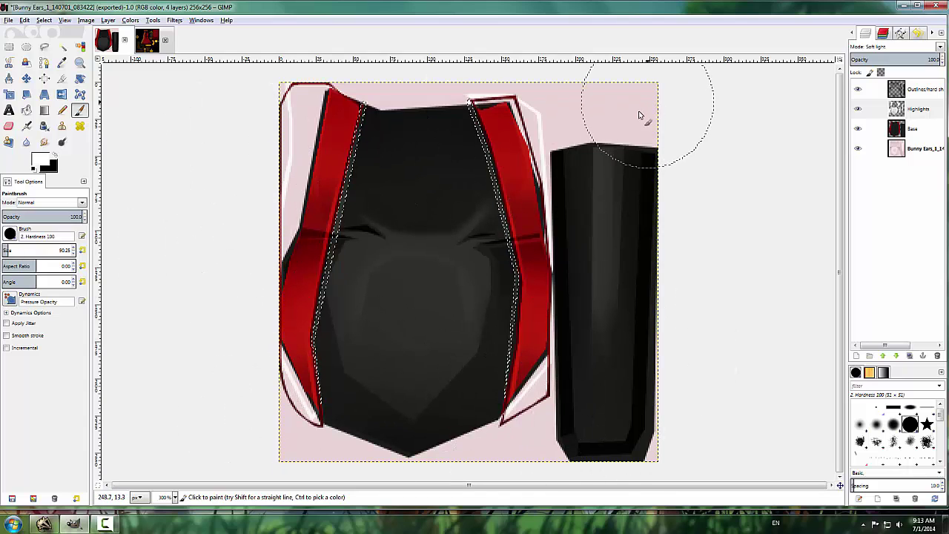
# Export the texture to Bunny Ears_1_140701_083422.jpg and clear the selection.
pyautogui.hotkey('ctrl', 'e')
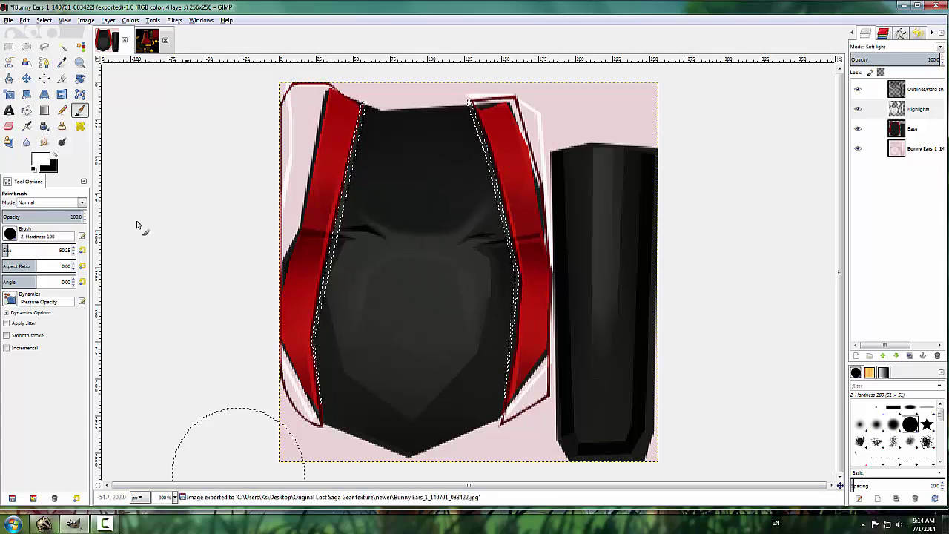
pyautogui.click(44, 19)
pyautogui.click(49, 40)
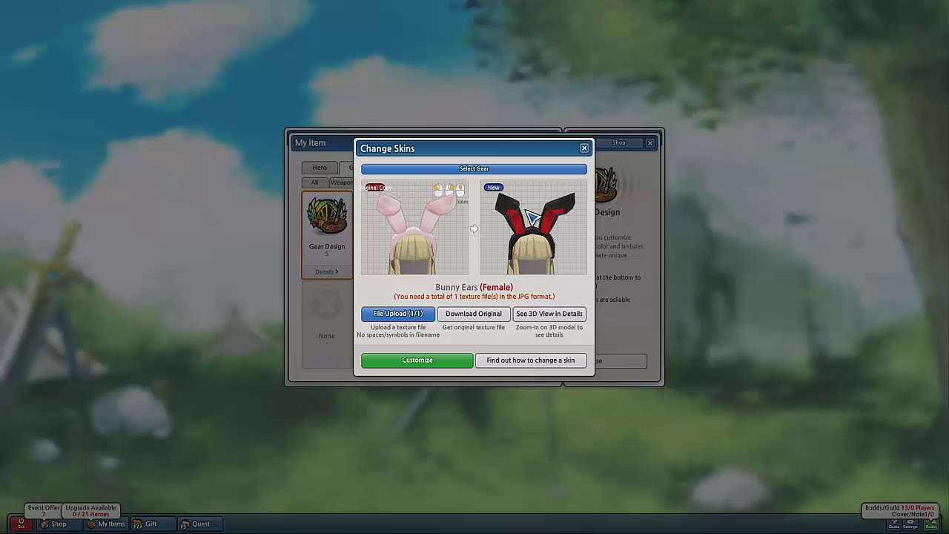
# Turn the previews to a side view, then zoom and tilt Bunny Ears (Female) in full 3D view.
pyautogui.moveTo(456, 199); pyautogui.dragTo(901, 253)
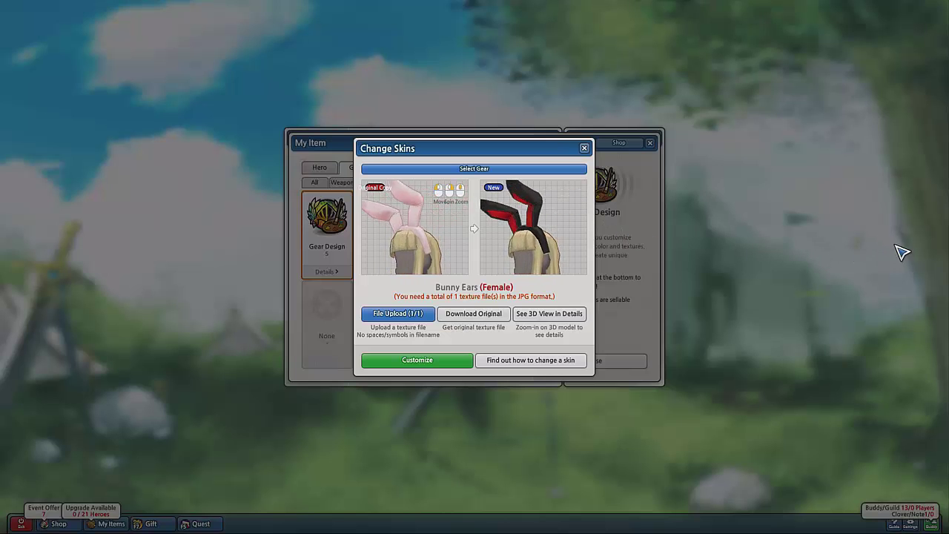
pyautogui.click(568, 315)
pyautogui.scroll(6, 544, 211)
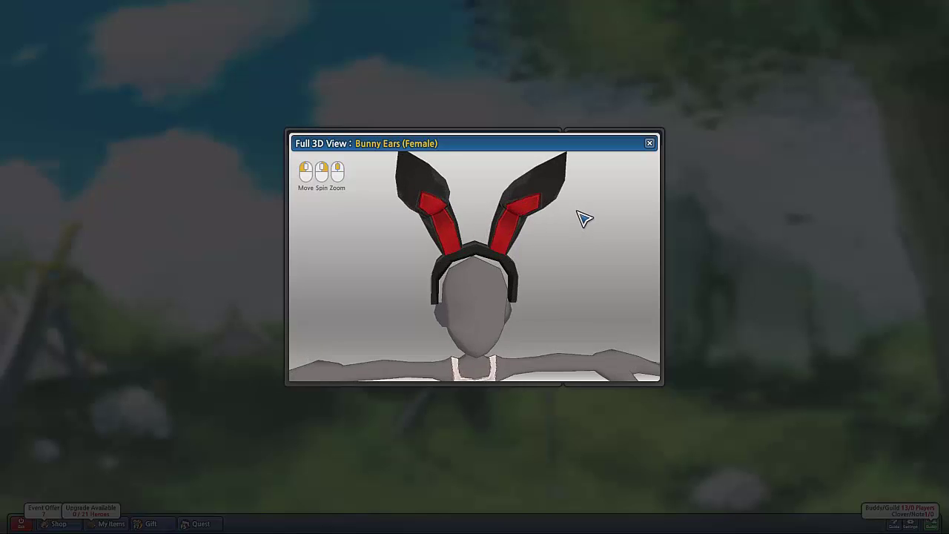
pyautogui.moveTo(585, 218); pyautogui.dragTo(541, 186)
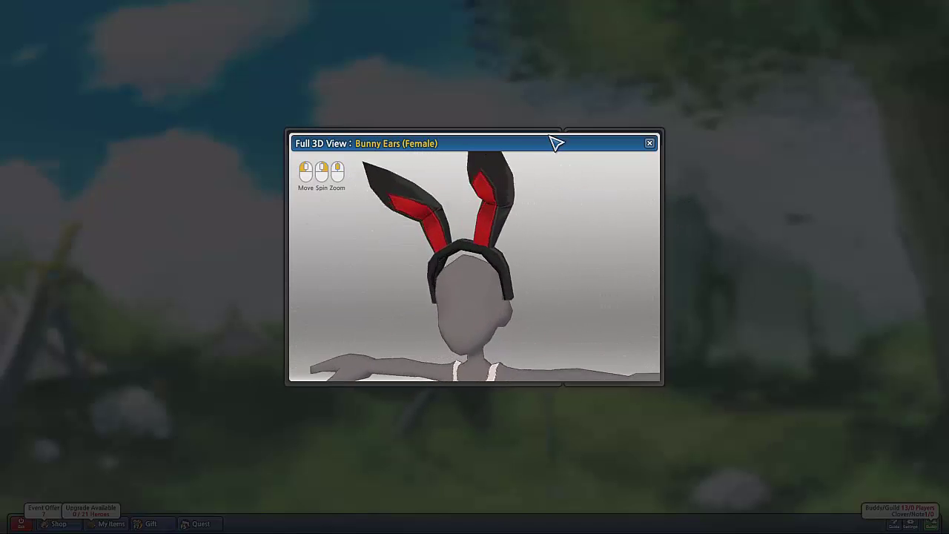